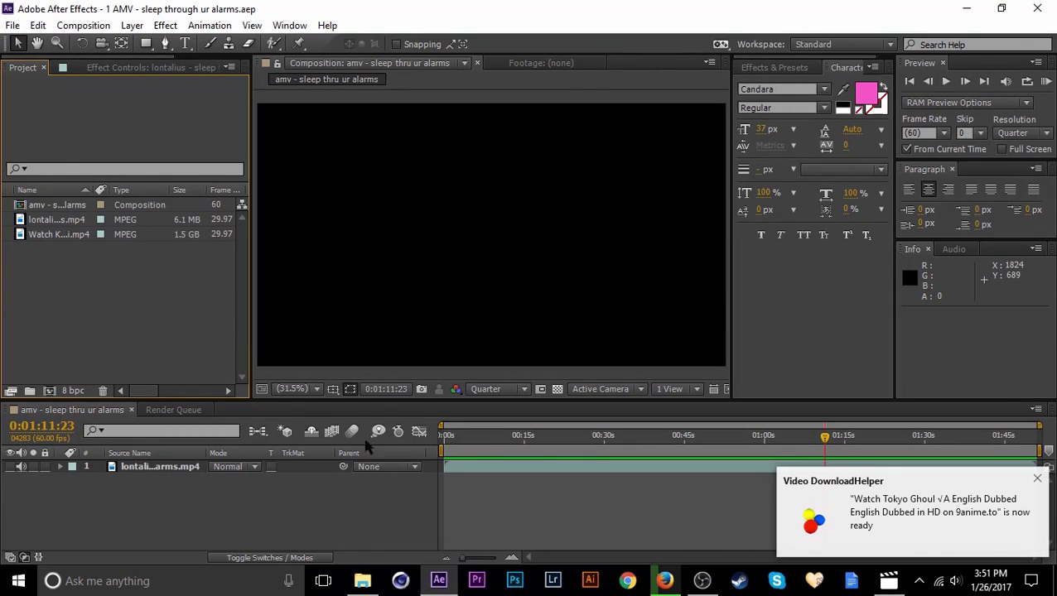
pyautogui.moveTo(478, 438); pyautogui.dragTo(620, 441)
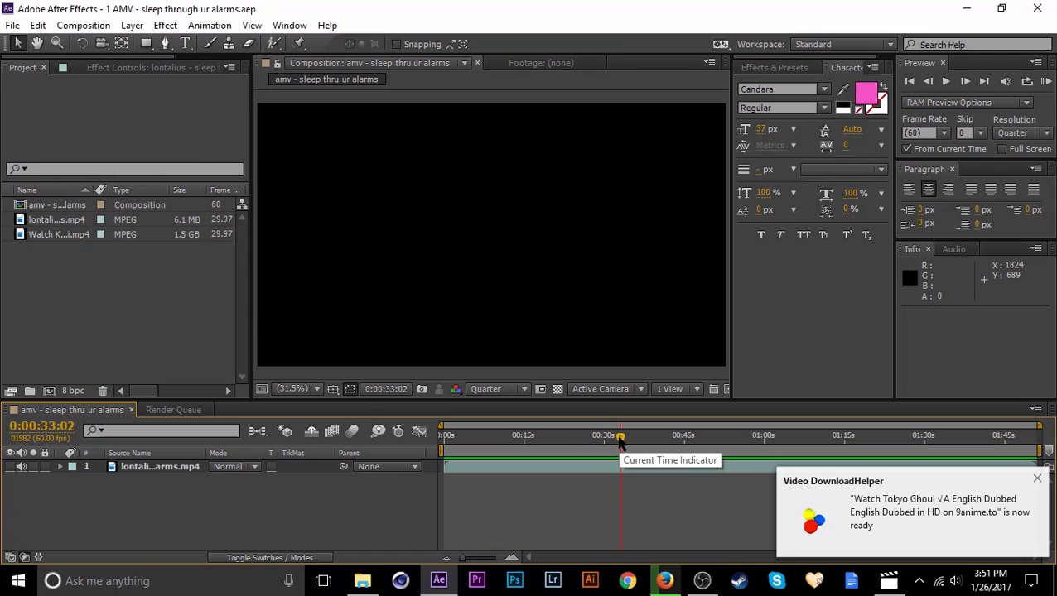
pyautogui.moveTo(623, 443); pyautogui.dragTo(577, 442)
pyautogui.click(523, 444)
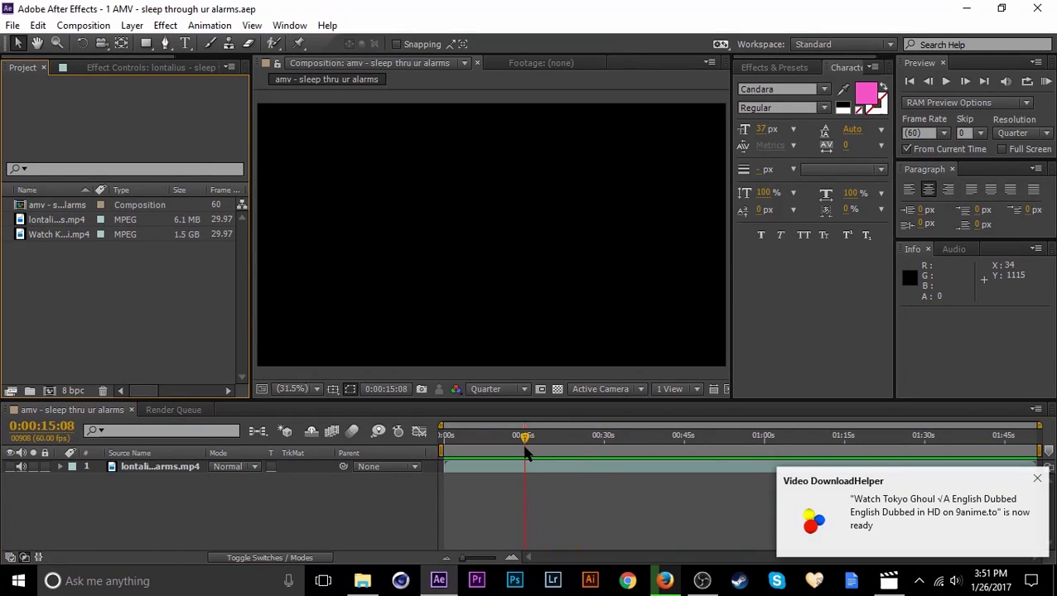
pyautogui.click(530, 448)
pyautogui.moveTo(530, 449); pyautogui.dragTo(530, 461)
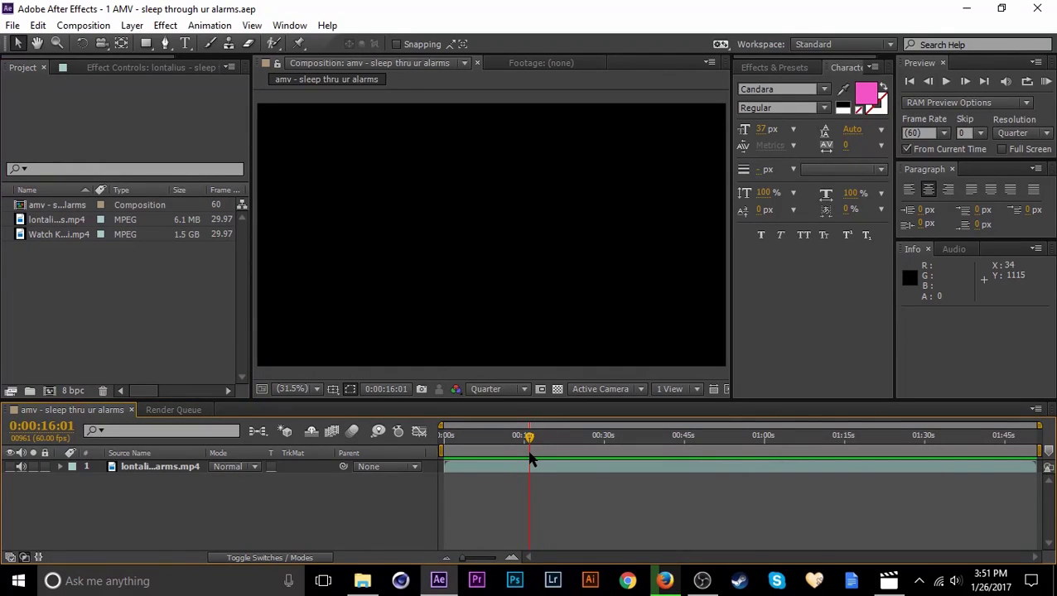
pyautogui.click(552, 446)
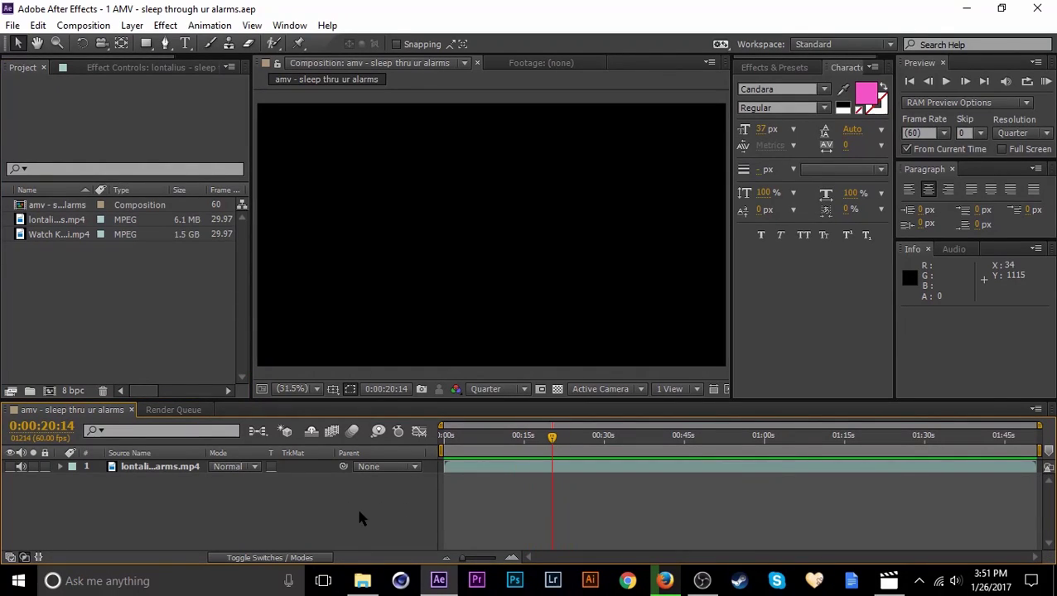
pyautogui.click(113, 333)
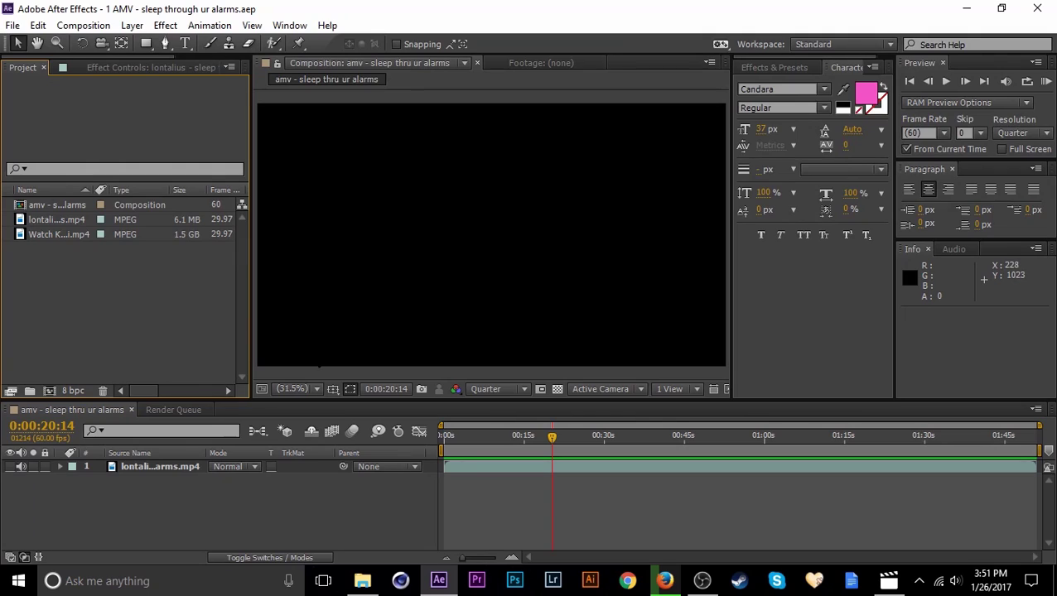
pyautogui.click(268, 487)
pyautogui.click(183, 469)
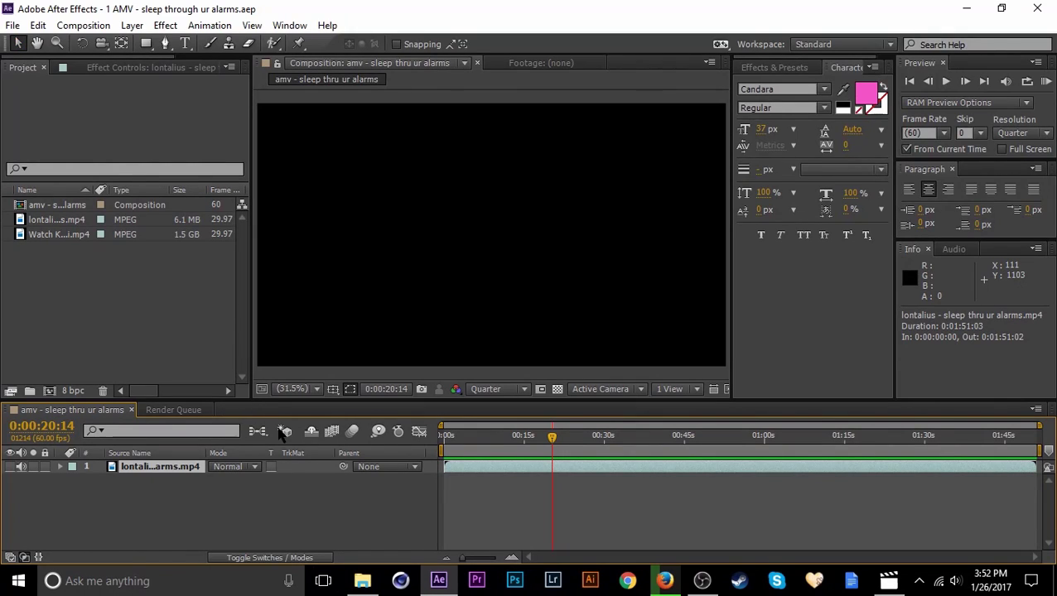
pyautogui.click(254, 493)
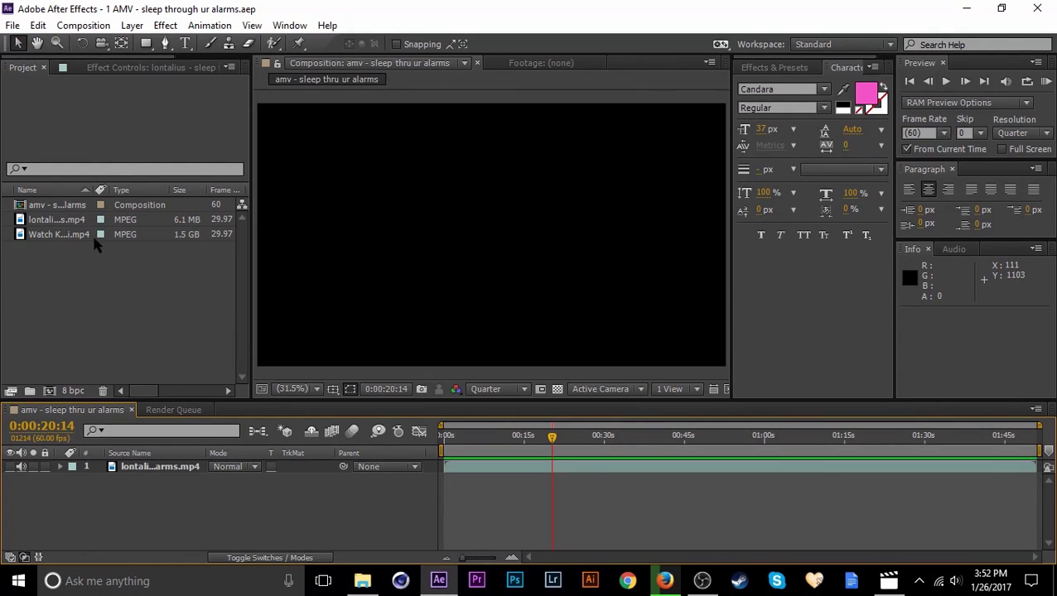
# Step: Open the Kyoukai no Kanata movie footage and trim it to an in point of 0;31;56;24 and an out point of 0;33;00;05
pyautogui.doubleClick(56, 234)
pyautogui.click(424, 356)
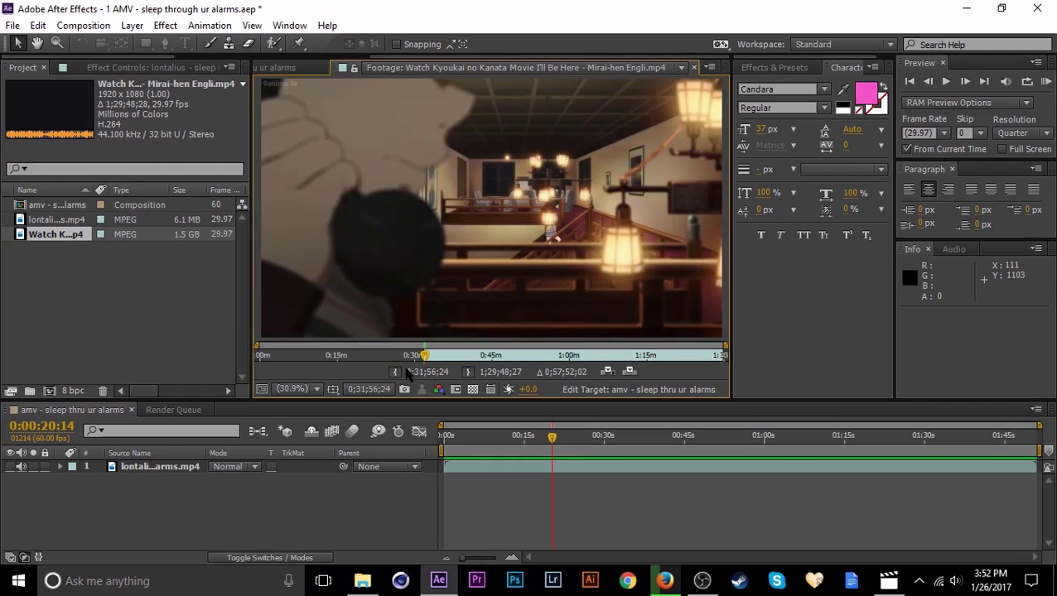
pyautogui.click(430, 356)
pyautogui.click(466, 372)
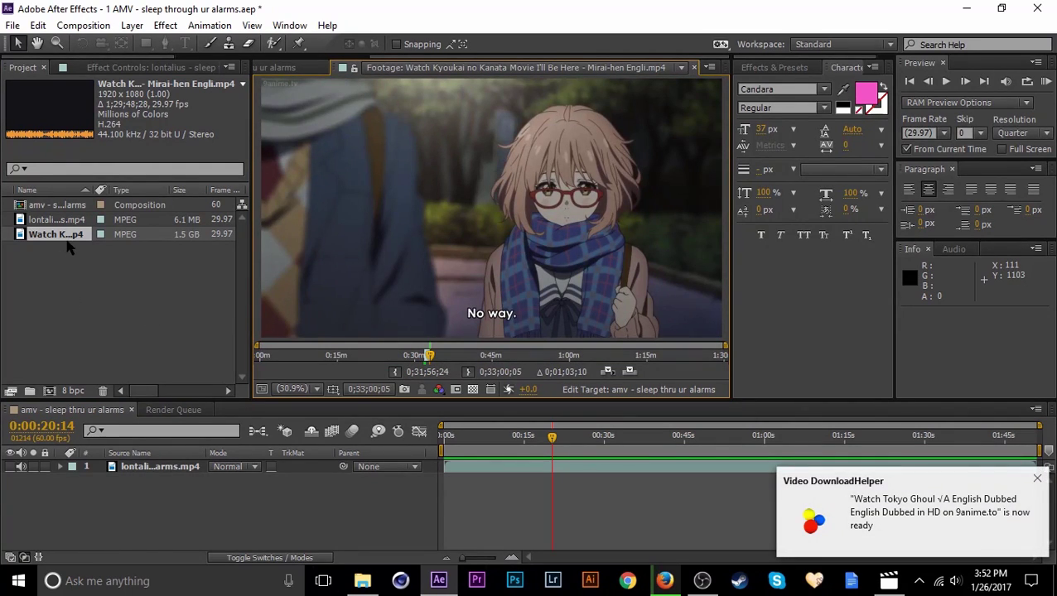
# Step: Add the trimmed movie clip to the composition beneath the song layer, scrub through it, and return the playhead to 0:00:00:00
pyautogui.moveTo(69, 242); pyautogui.dragTo(216, 520)
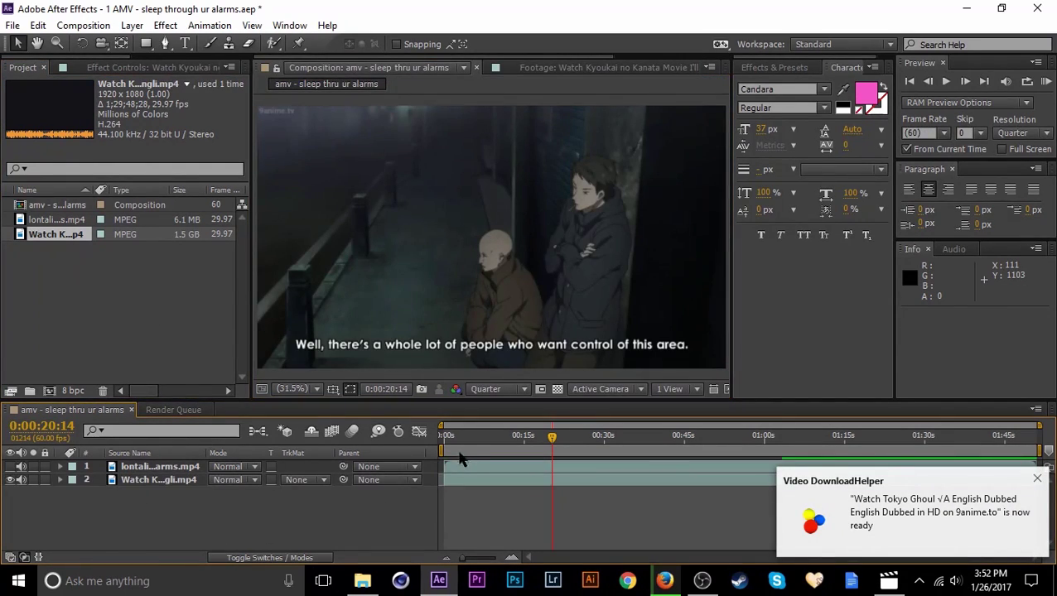
pyautogui.click(473, 454)
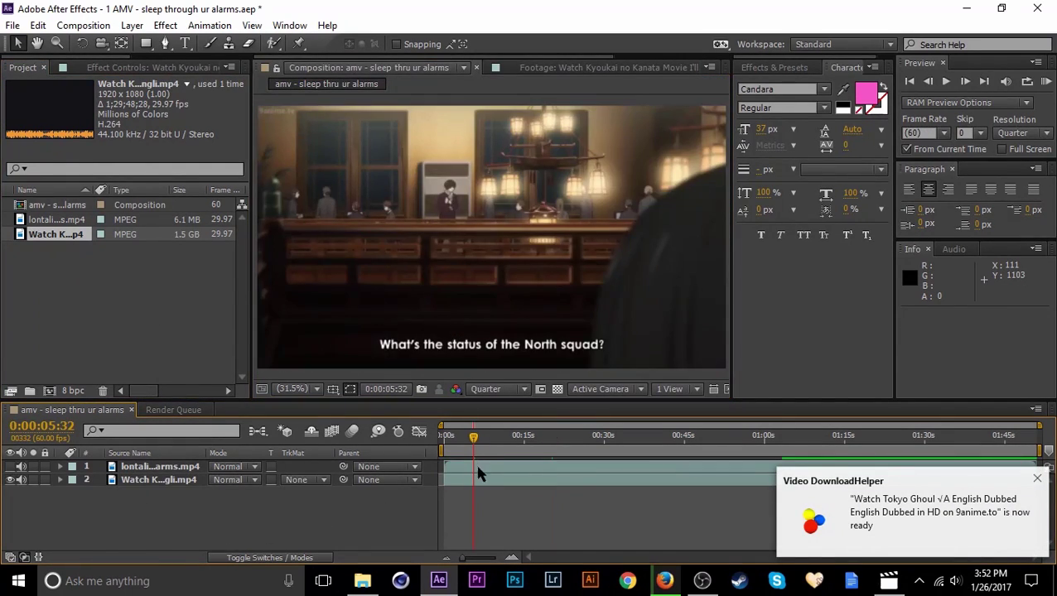
pyautogui.click(477, 482)
pyautogui.click(592, 437)
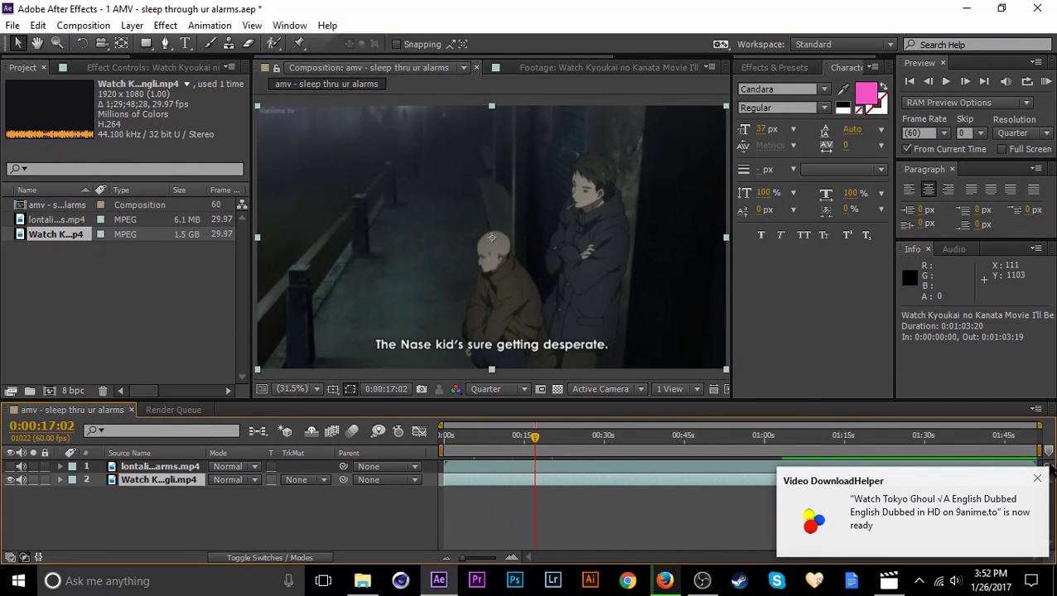
pyautogui.moveTo(605, 441)
pyautogui.mouseDown()
pyautogui.moveTo(573, 436)
pyautogui.moveTo(611, 437)
pyautogui.mouseUp()
pyautogui.press('Home')
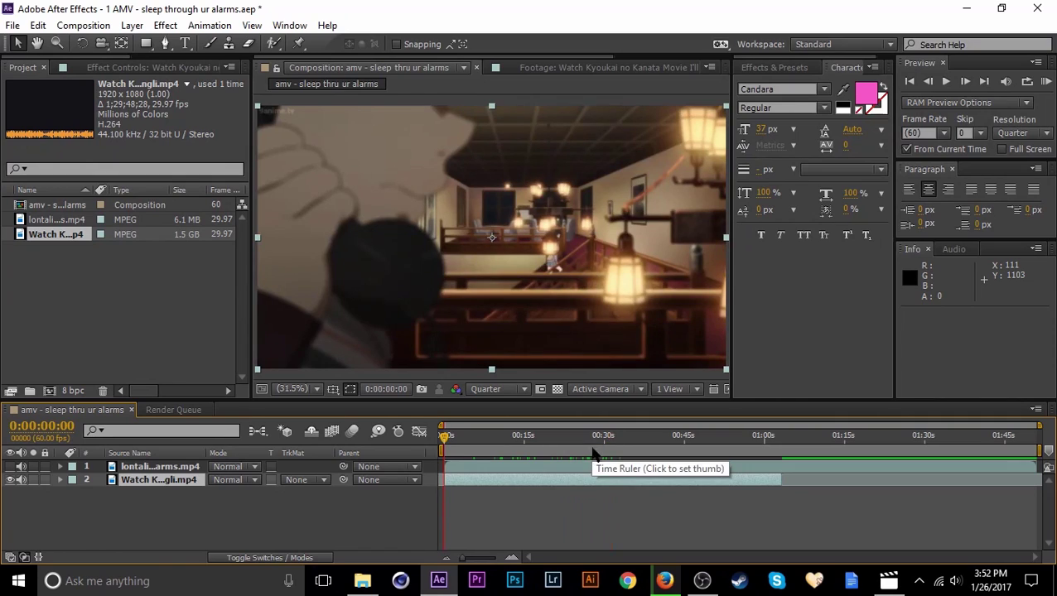
# Step: Shift the movie clip layer in time so it starts at about 0:00:15:43, and check the frame at its start
pyautogui.press('F2')
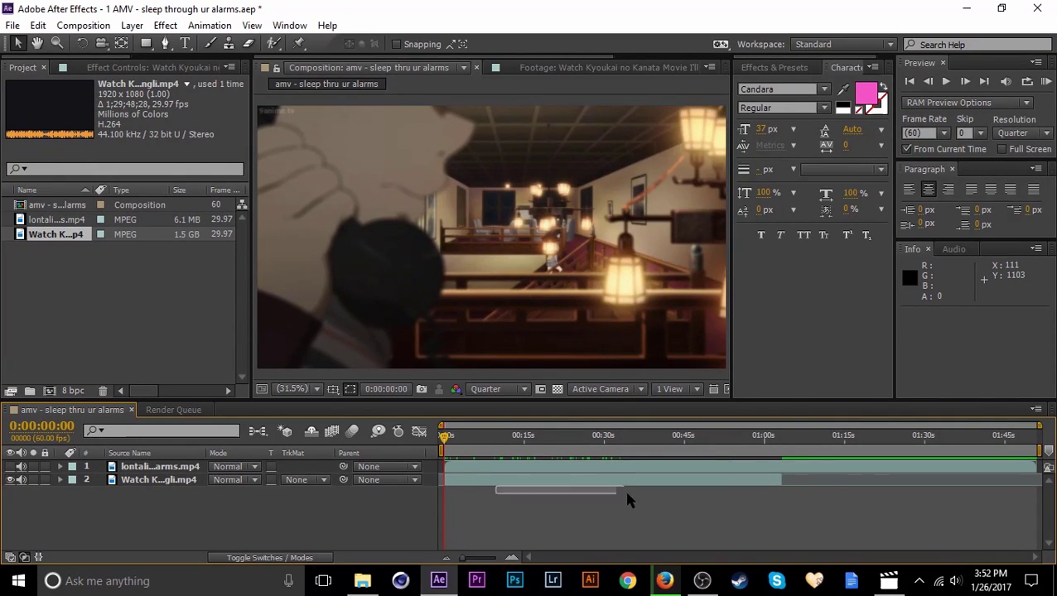
pyautogui.moveTo(593, 489); pyautogui.dragTo(675, 487)
pyautogui.click(703, 439)
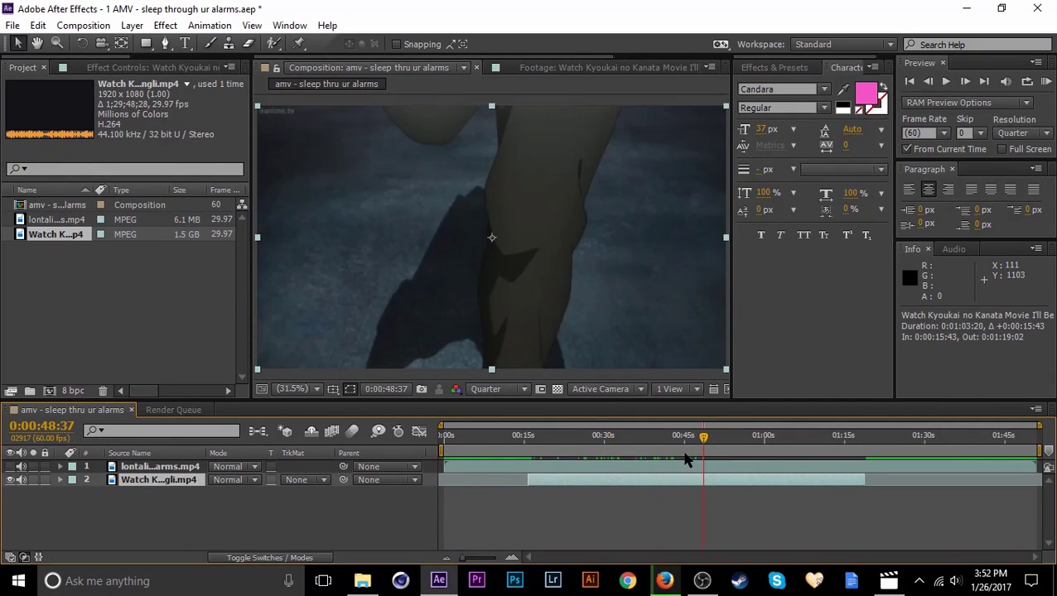
pyautogui.press('i')
pyautogui.click(593, 501)
pyautogui.moveTo(527, 439); pyautogui.dragTo(529, 448)
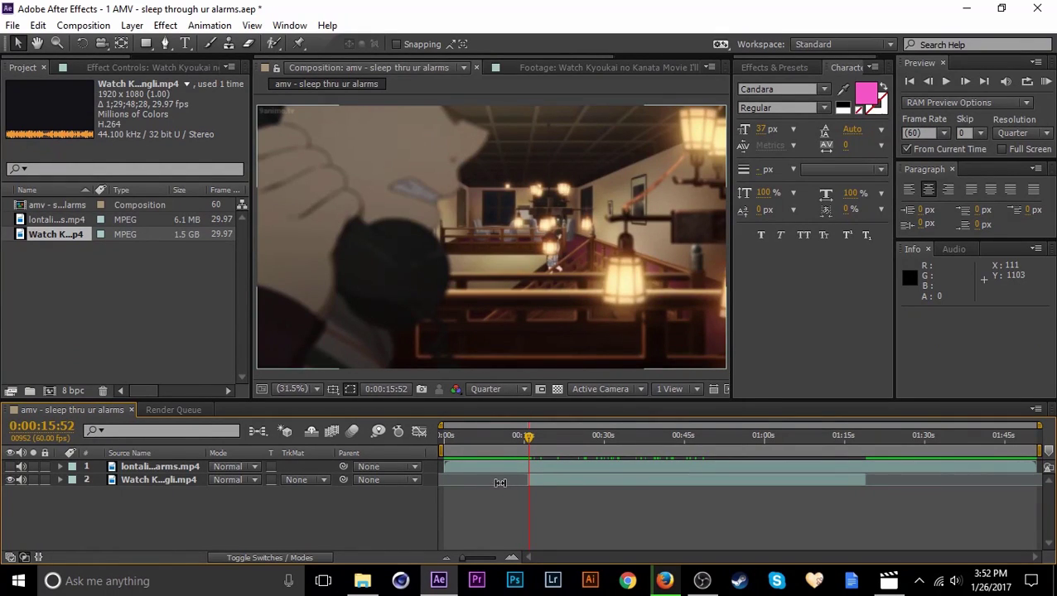
# Step: Try a rectangular mask over the middle of the movie clip layer with the Rectangle tool, and undo it
pyautogui.click(553, 487)
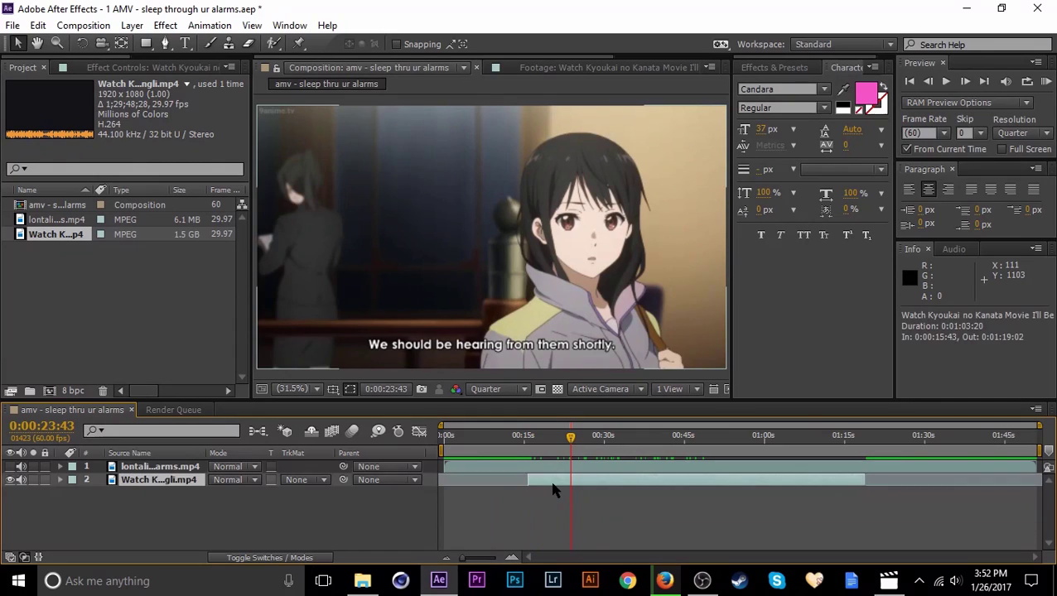
pyautogui.press('q')
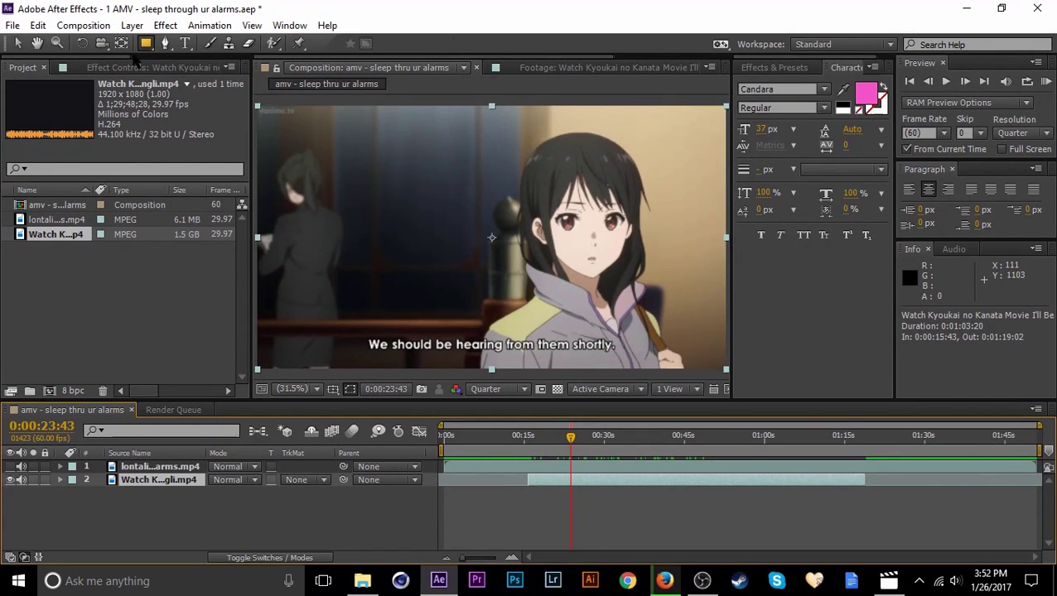
pyautogui.press('v')
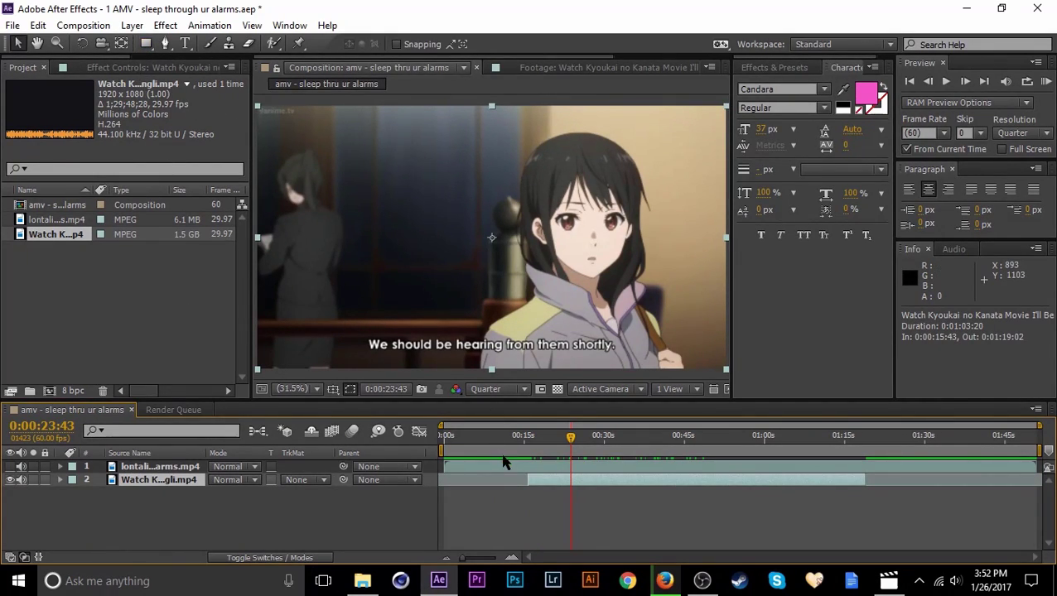
pyautogui.press('q')
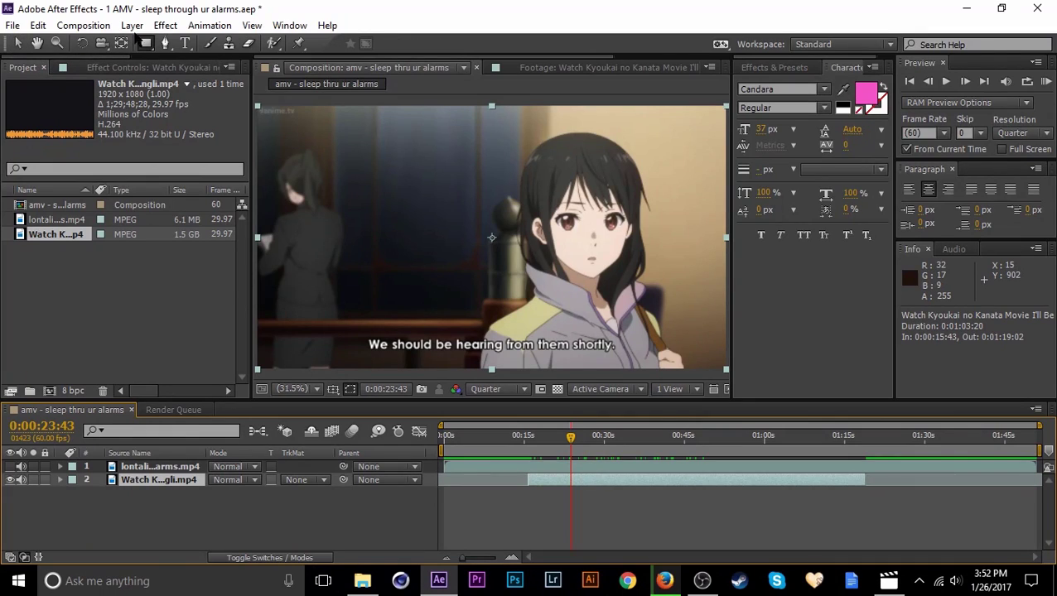
pyautogui.moveTo(332, 160); pyautogui.dragTo(620, 284)
pyautogui.hotkey('ctrl', 'z')
pyautogui.press('v')
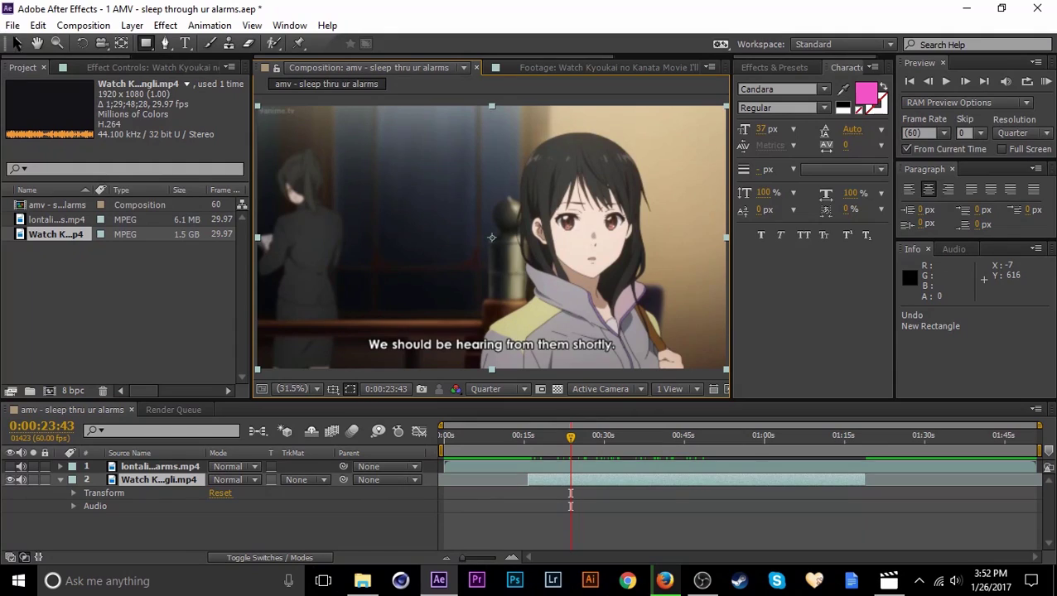
# Step: Try starting the work area at 0:00:23:52, and extend it back to the beginning of the composition
pyautogui.click(189, 336)
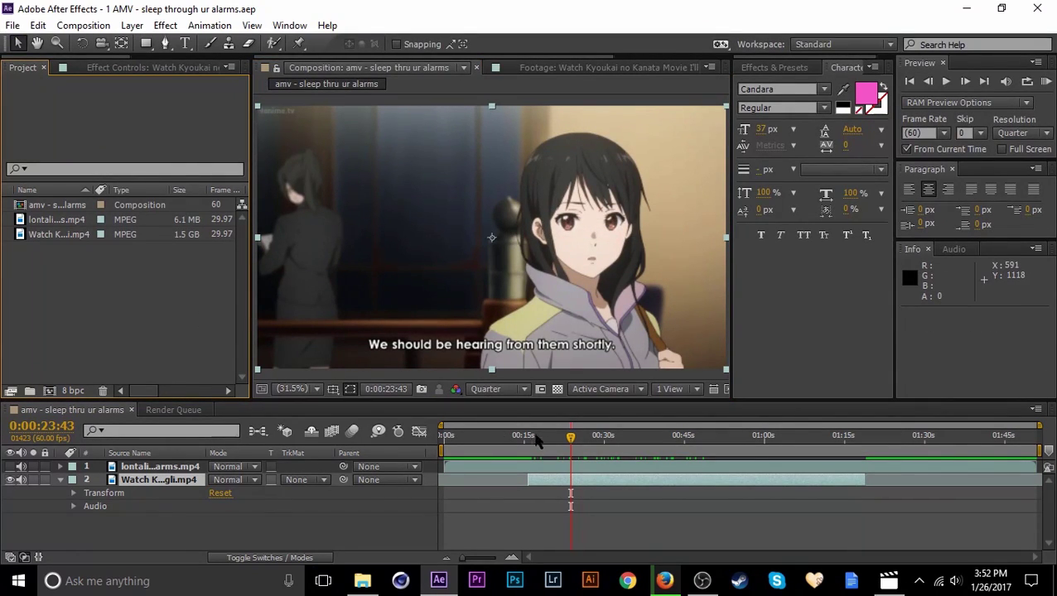
pyautogui.moveTo(537, 440); pyautogui.dragTo(570, 447)
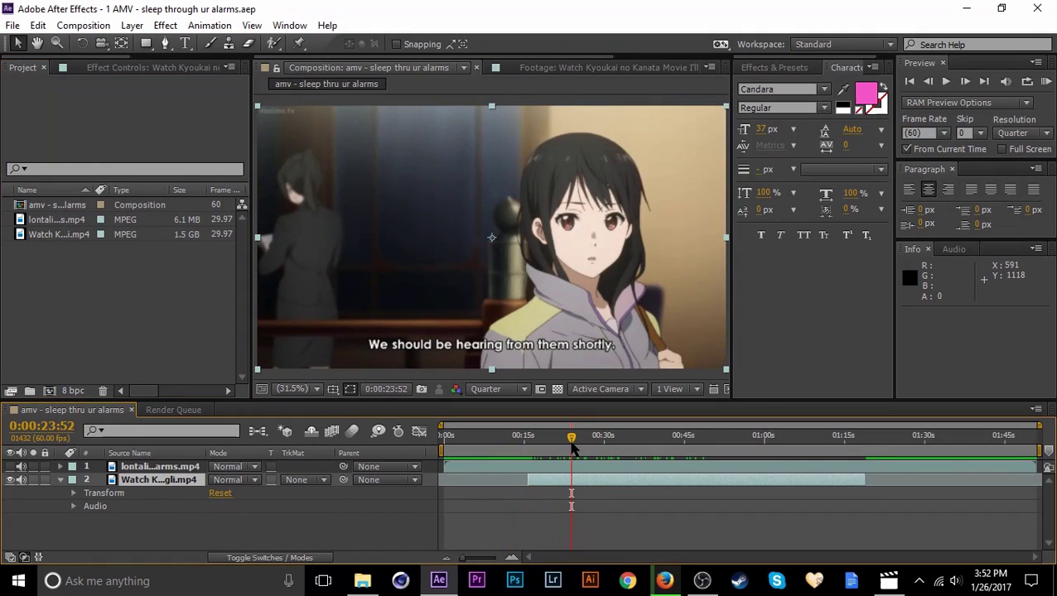
pyautogui.press('b')
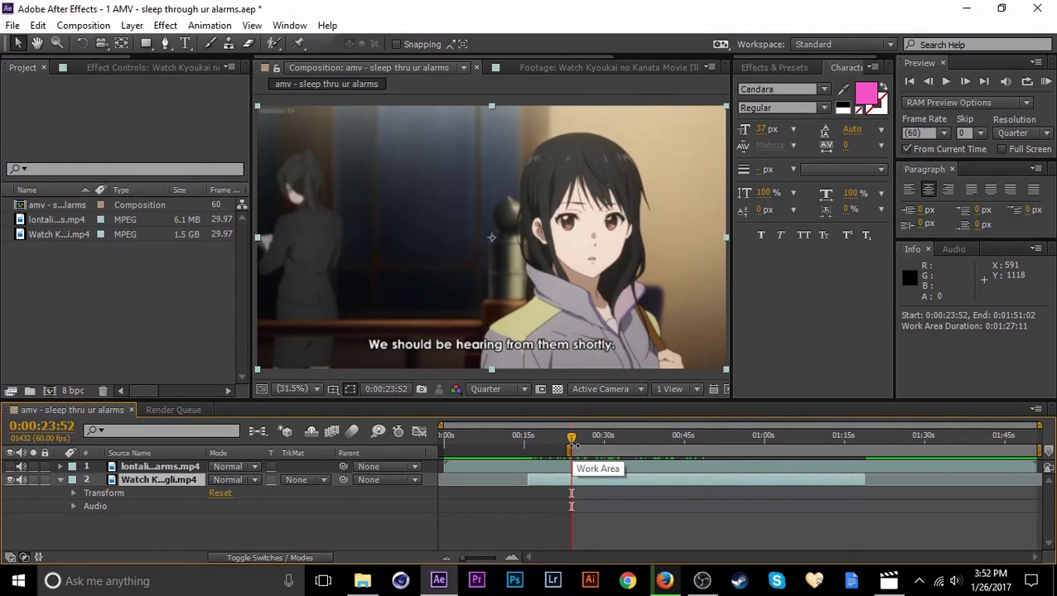
pyautogui.moveTo(570, 440); pyautogui.dragTo(412, 441)
pyautogui.click(576, 443)
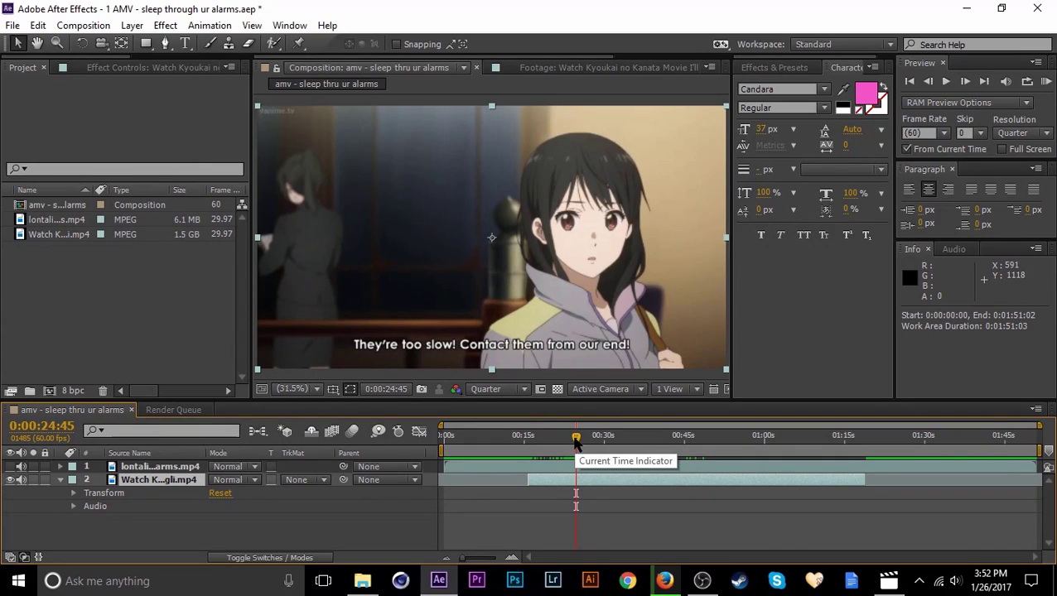
# Step: Set the work area to run from about 0:00:24:18 to 0:00:53:16
pyautogui.moveTo(576, 444); pyautogui.dragTo(598, 443)
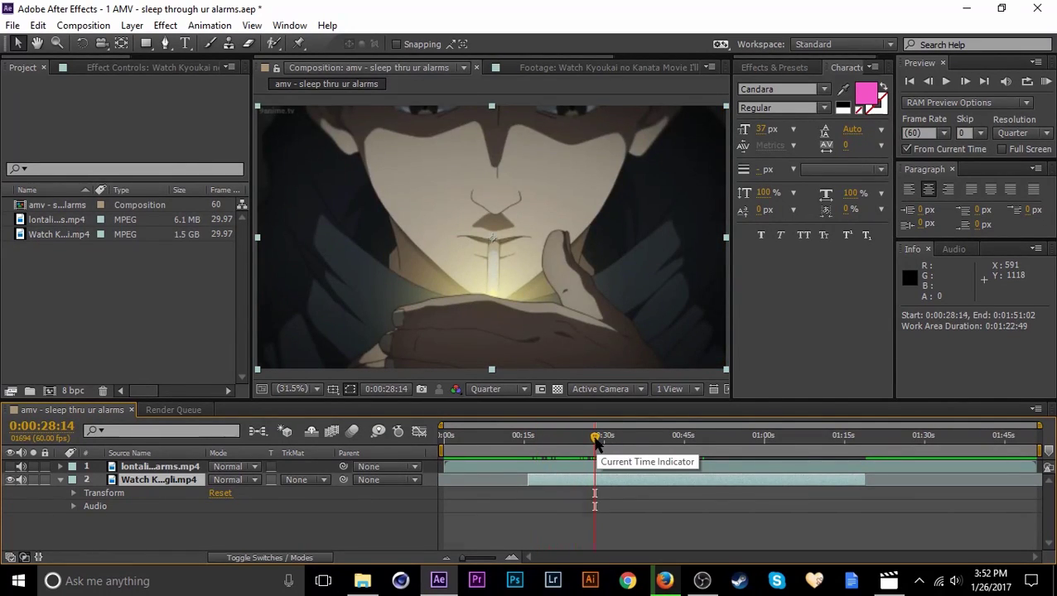
pyautogui.moveTo(594, 450)
pyautogui.mouseDown()
pyautogui.moveTo(570, 450)
pyautogui.moveTo(590, 439)
pyautogui.mouseUp()
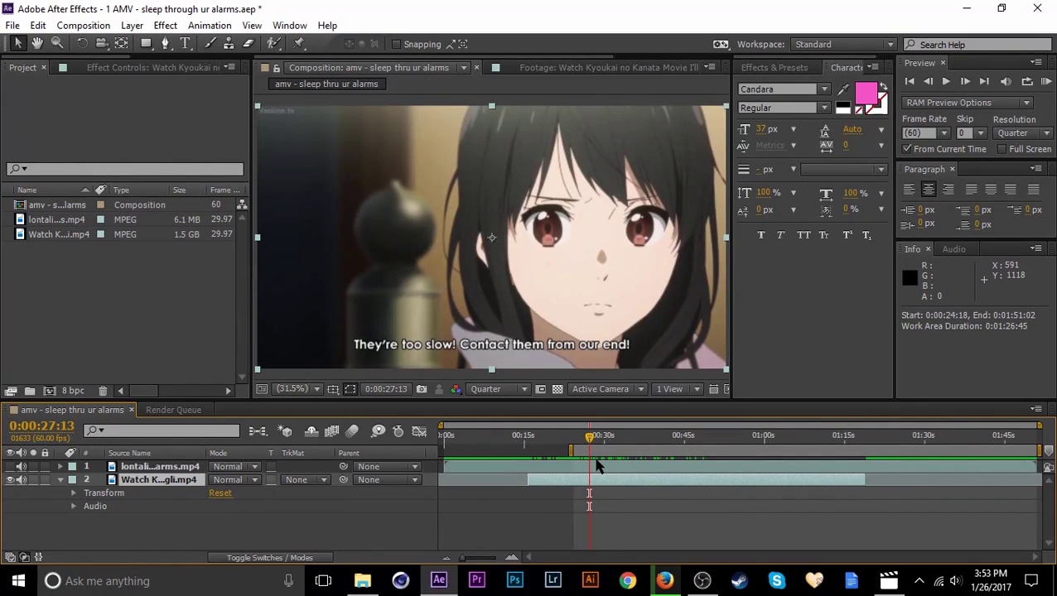
pyautogui.click(726, 439)
pyautogui.press('n')
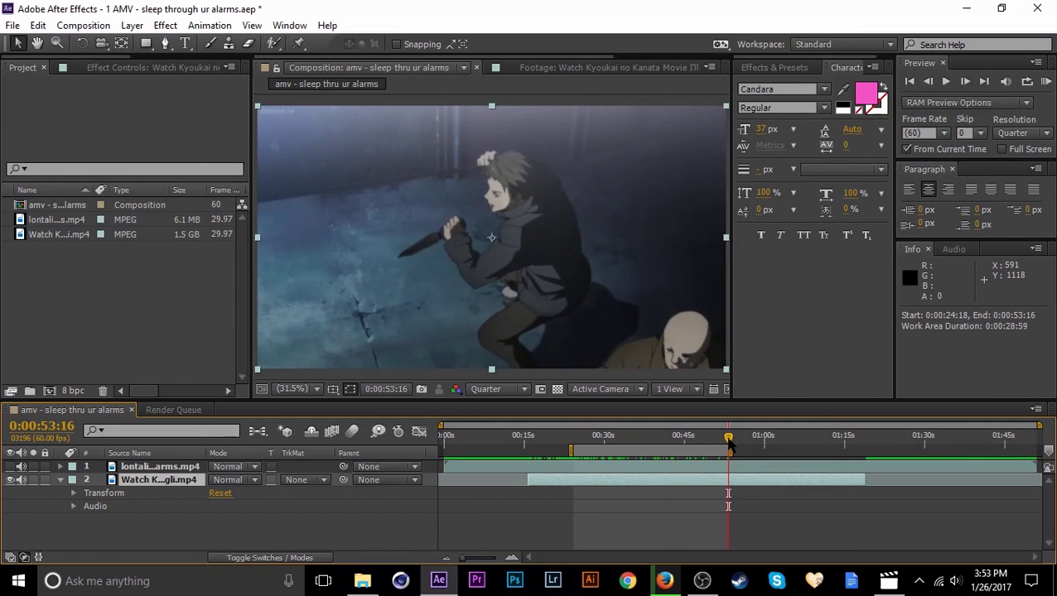
# Step: Adjust the work area to span about 0:00:20:31 to 0:01:16:59, and play back a stretch of the composition
pyautogui.moveTo(726, 438); pyautogui.dragTo(636, 437)
pyautogui.moveTo(570, 450); pyautogui.dragTo(444, 450)
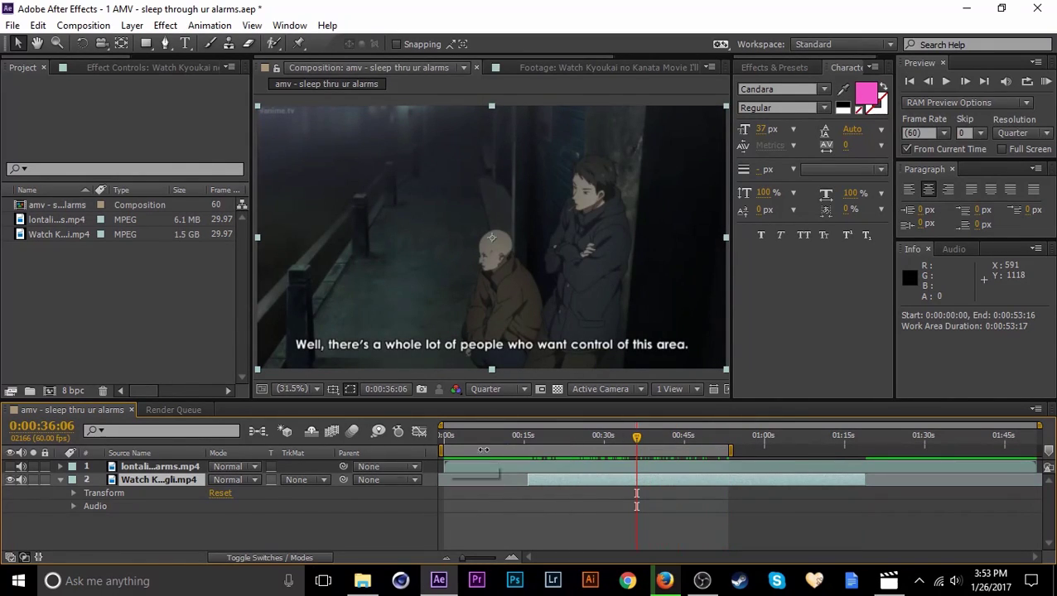
pyautogui.moveTo(728, 450); pyautogui.dragTo(952, 447)
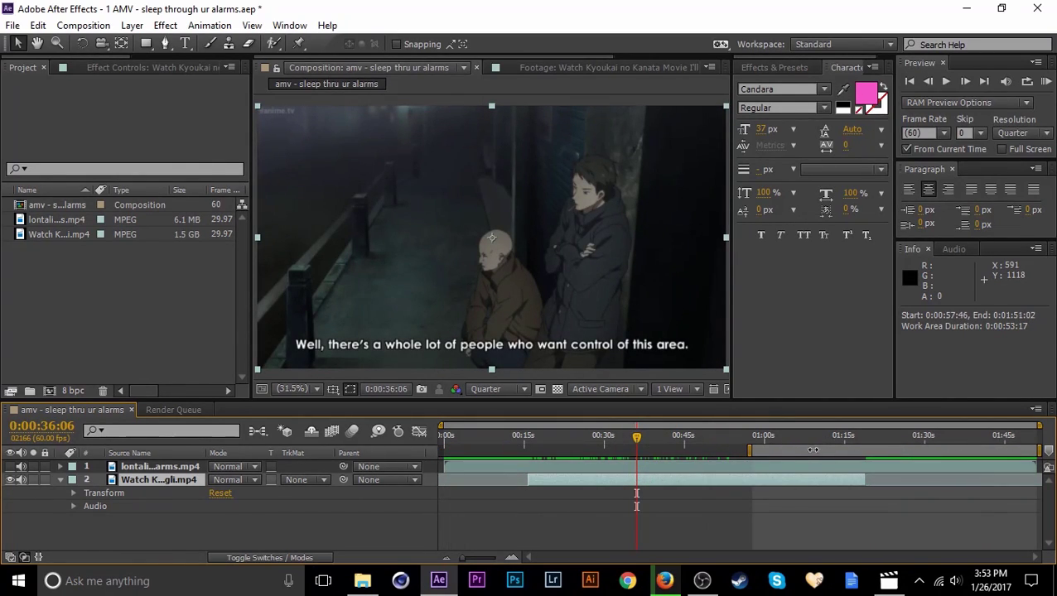
pyautogui.moveTo(813, 450); pyautogui.dragTo(550, 451)
pyautogui.press('space')
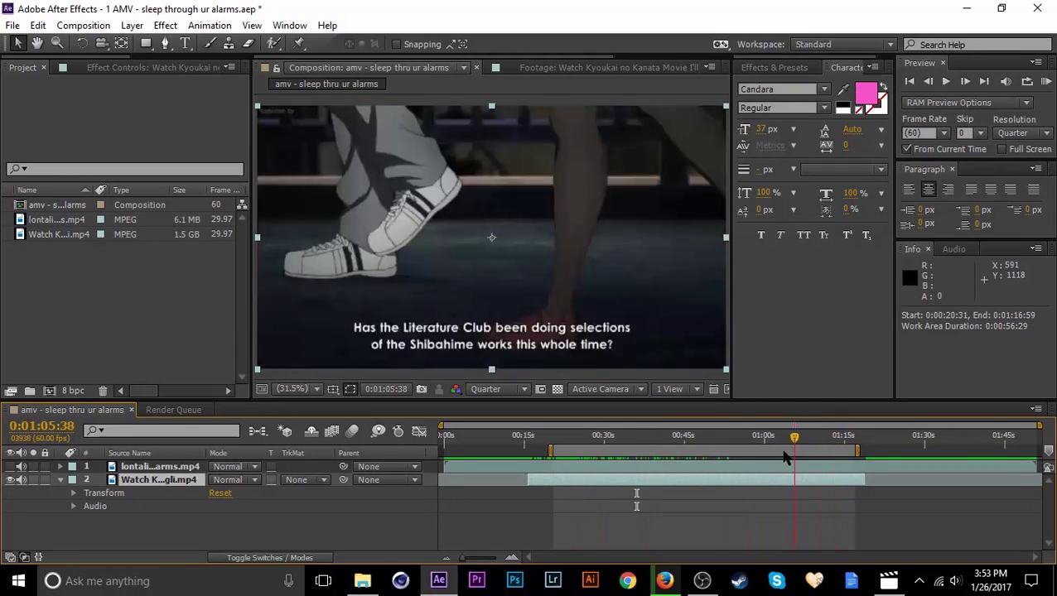
pyautogui.press('space')
# Step: Try trimming the composition to the work area, undo the trim, and bring the whole timeline back into view from its start
pyautogui.click(83, 25)
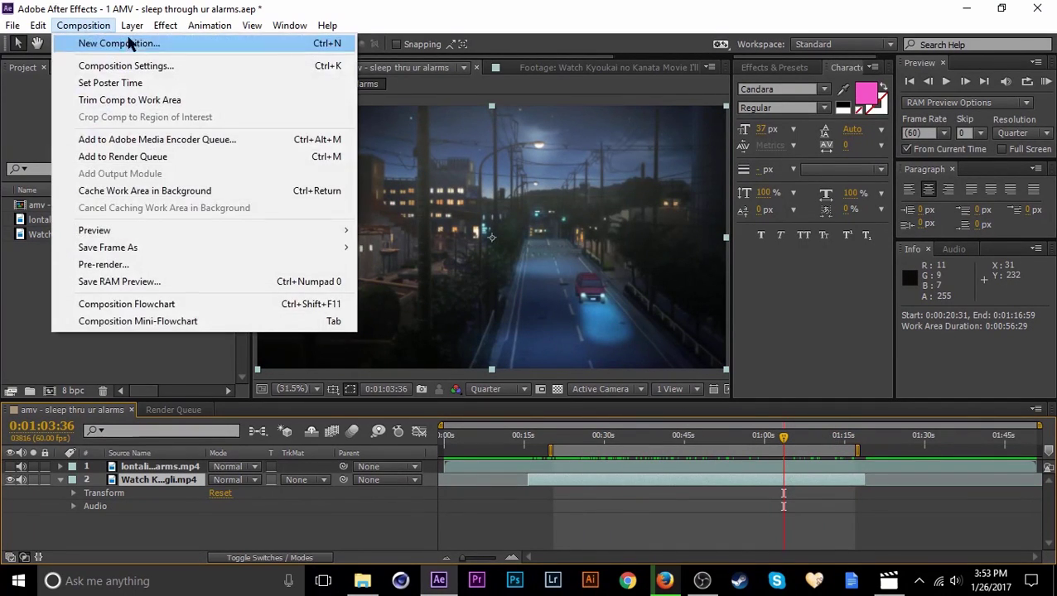
pyautogui.click(140, 108)
pyautogui.moveTo(793, 441); pyautogui.dragTo(966, 444)
pyautogui.click(630, 516)
pyautogui.hotkey('ctrl', 'z')
pyautogui.click(625, 512)
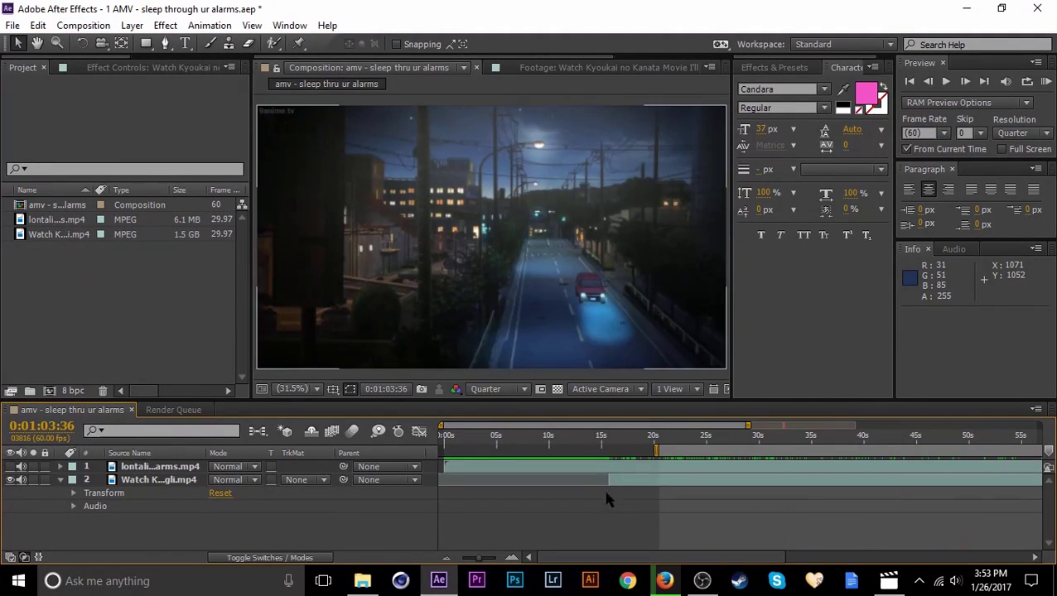
pyautogui.moveTo(471, 439); pyautogui.dragTo(441, 439)
pyautogui.moveTo(479, 558); pyautogui.dragTo(459, 558)
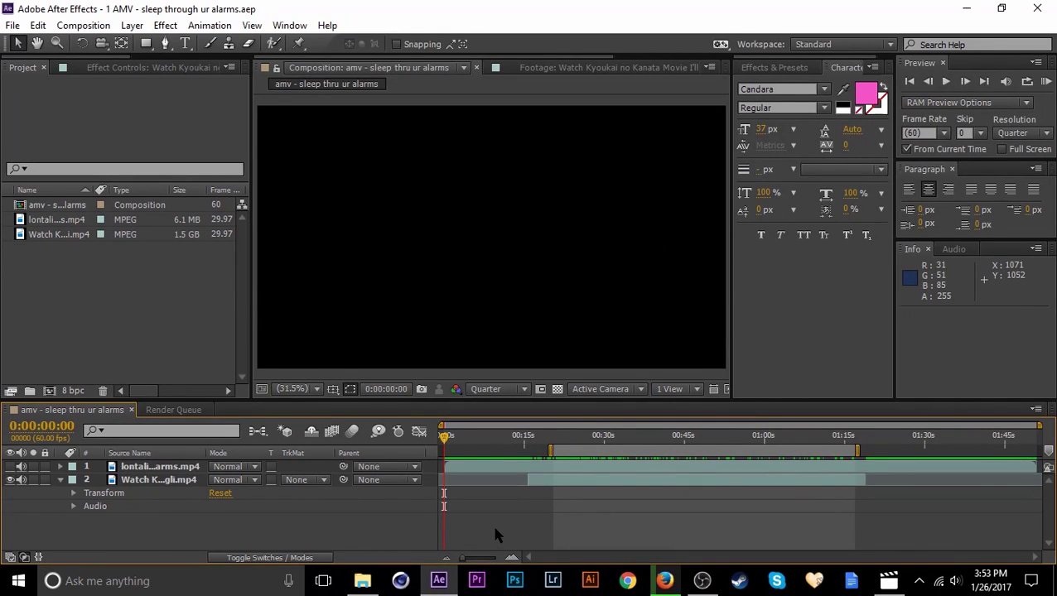
# Step: Place the playhead at about 0:00:29:15 in the movie clip and display the Render Queue
pyautogui.click(600, 436)
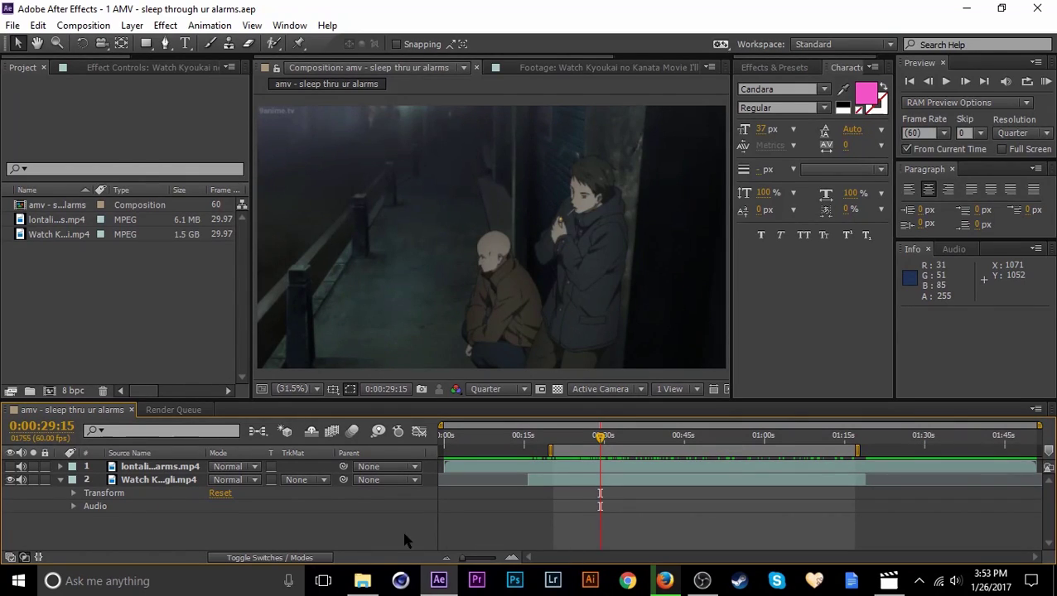
pyautogui.click(296, 507)
pyautogui.click(155, 410)
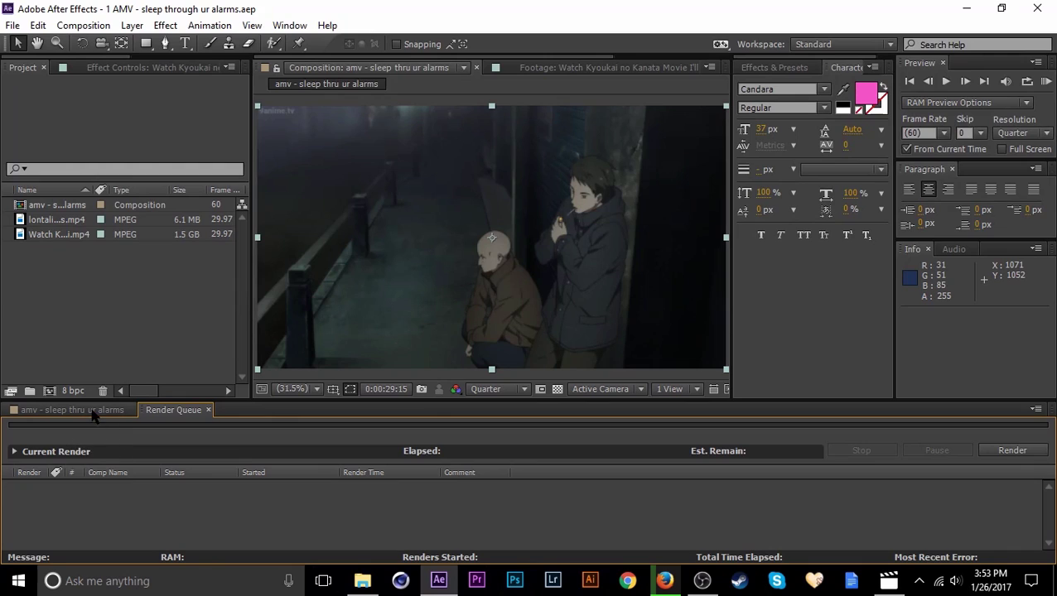
# Step: Return to the composition's timeline and, with no layer selected, draw a closed red-filled shape with the Pen tool over the frame
pyautogui.click(71, 410)
pyautogui.click(335, 522)
pyautogui.press('g')
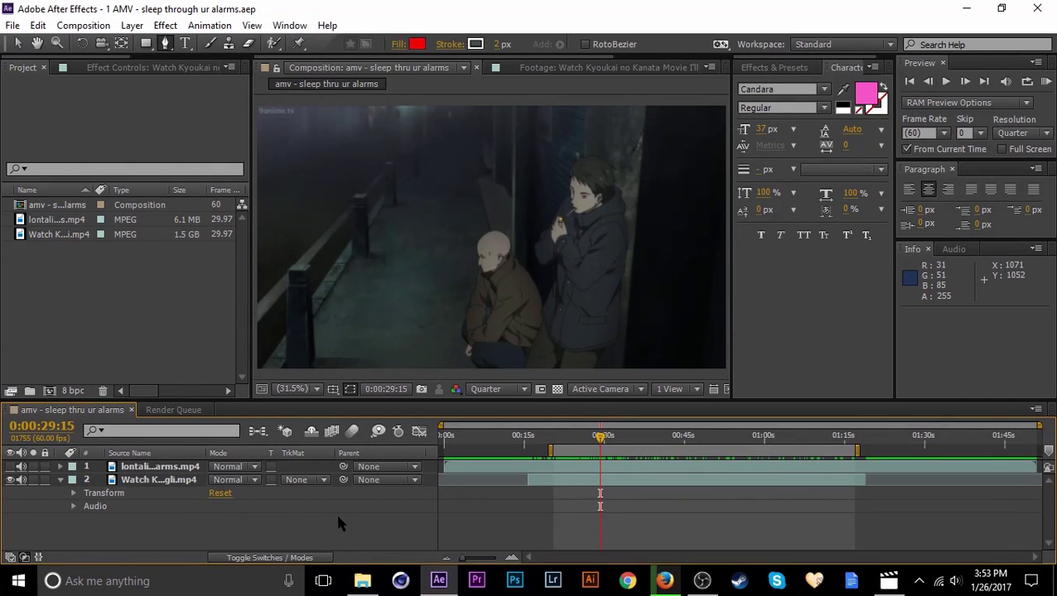
pyautogui.moveTo(410, 208); pyautogui.dragTo(457, 279)
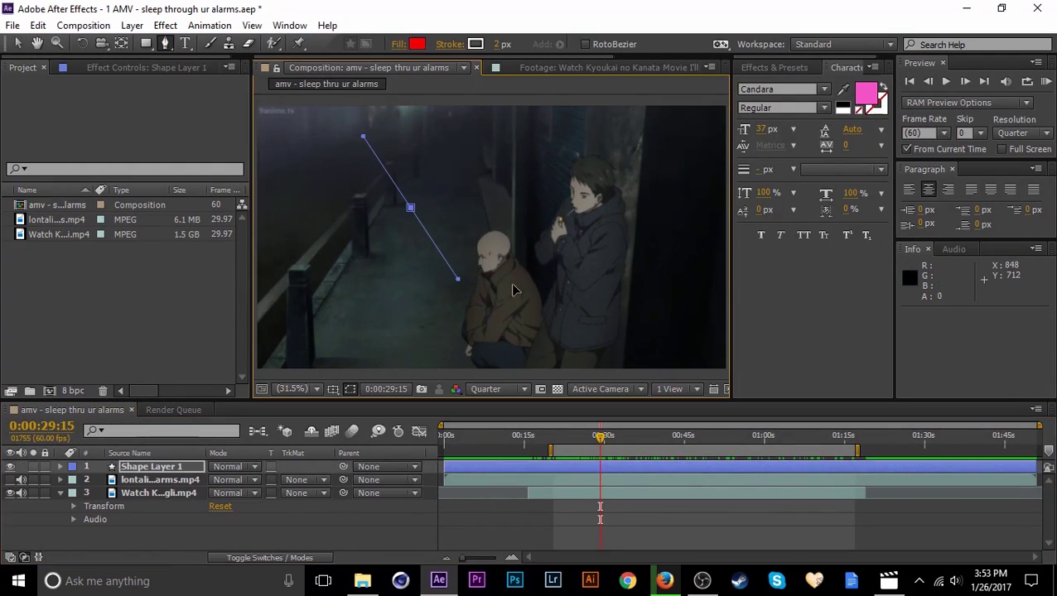
pyautogui.moveTo(531, 288); pyautogui.dragTo(562, 288)
pyautogui.moveTo(614, 218); pyautogui.dragTo(613, 199)
pyautogui.moveTo(512, 164); pyautogui.dragTo(487, 162)
pyautogui.click(410, 207)
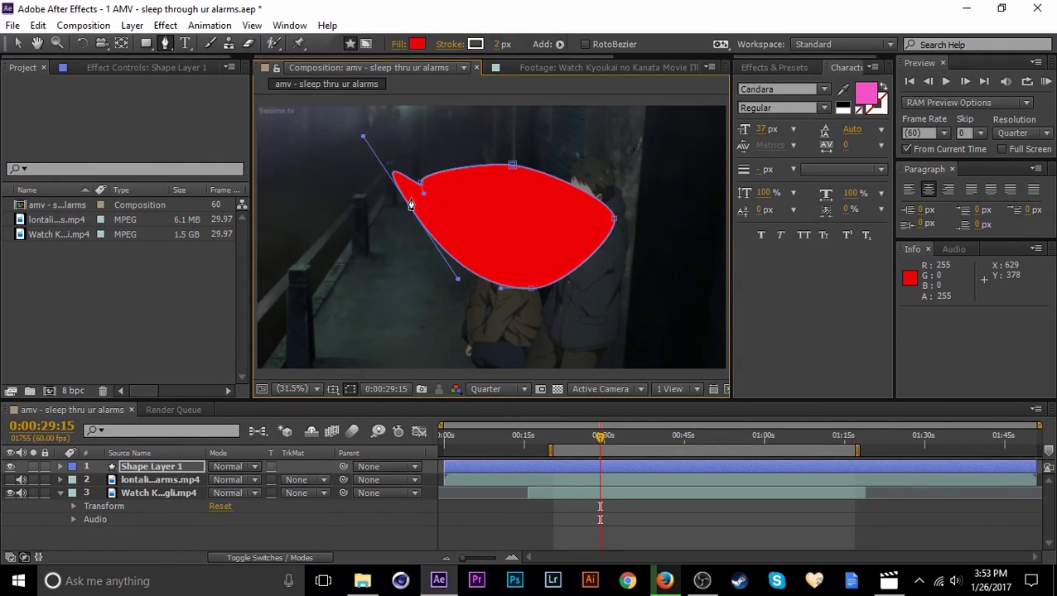
pyautogui.moveTo(411, 207); pyautogui.dragTo(383, 240)
# Step: Delete the red shape layer and collapse the movie layer's properties
pyautogui.click(182, 467)
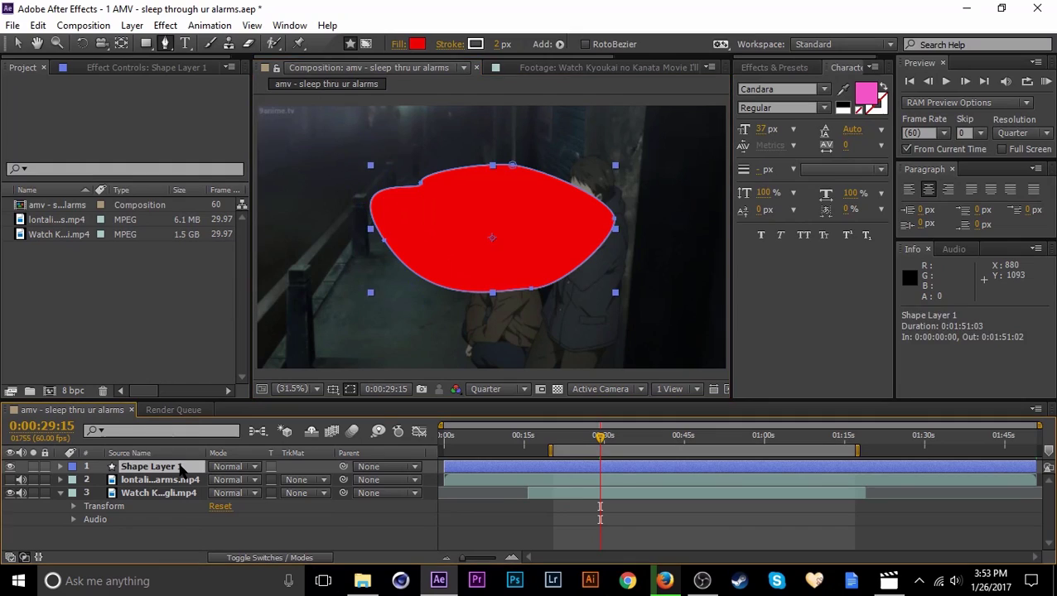
pyautogui.press('Delete')
pyautogui.click(61, 479)
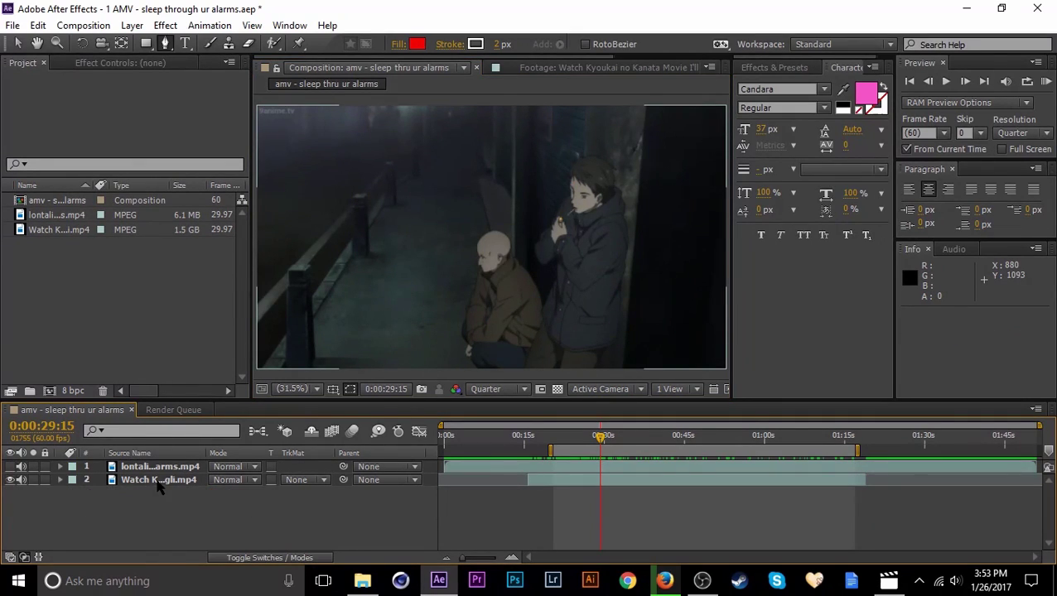
# Step: Return the playhead to the start and extend the work area over the whole composition, from 0:00:00:00 to 0:01:51:02
pyautogui.click(156, 480)
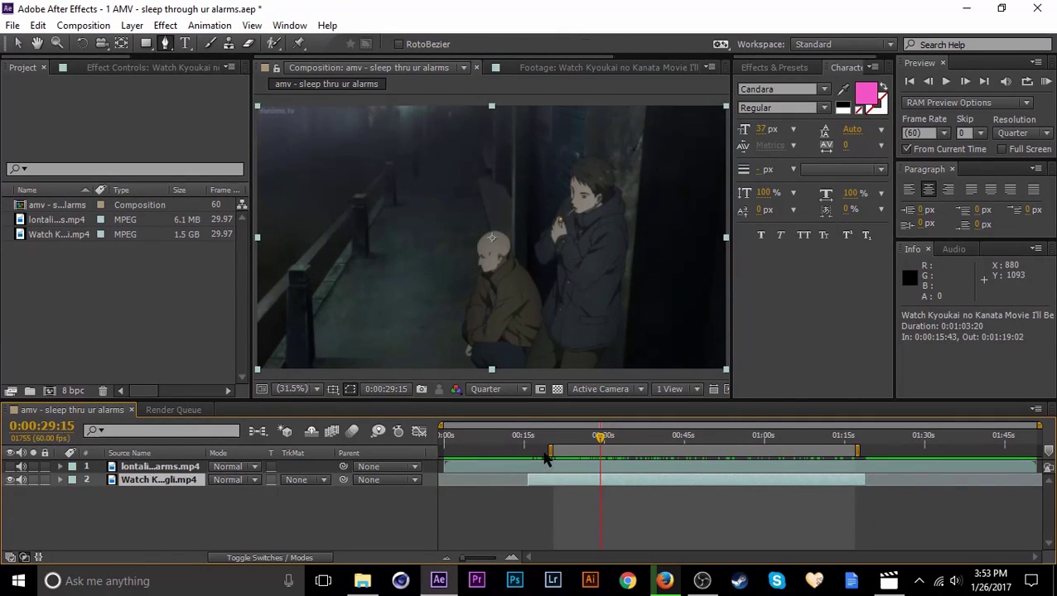
pyautogui.press('Home')
pyautogui.moveTo(550, 452); pyautogui.dragTo(444, 451)
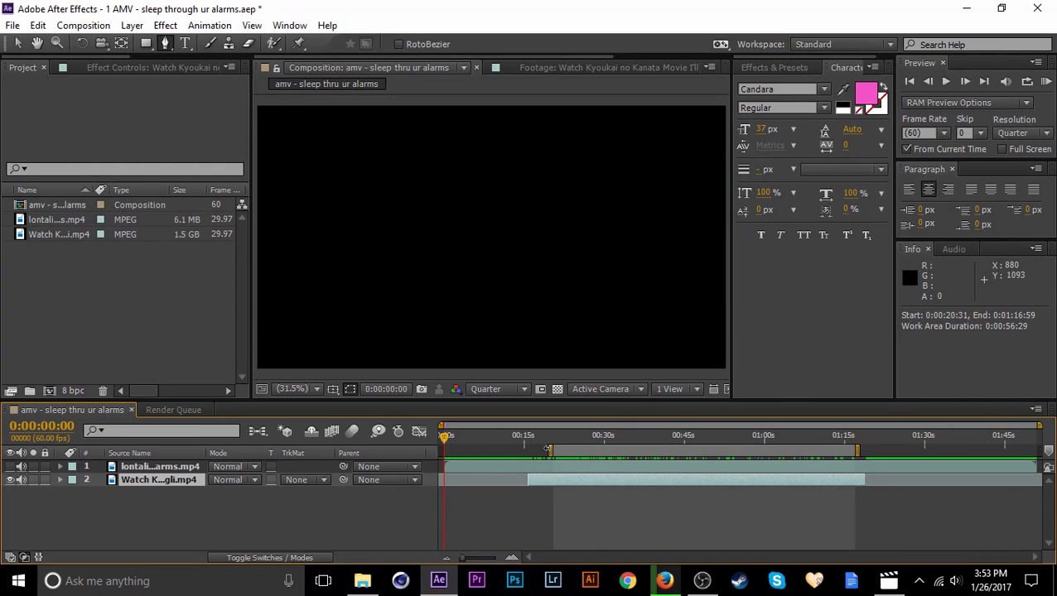
pyautogui.moveTo(856, 449); pyautogui.dragTo(1048, 451)
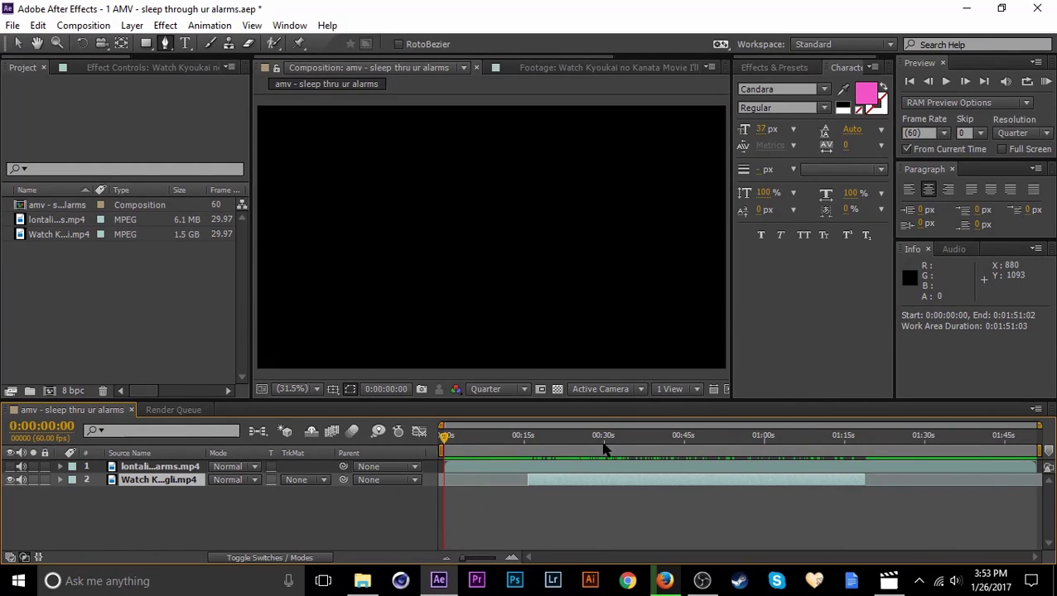
# Step: Place the playhead at about 0:00:36:58 and draw a rounded mask path on the movie layer with the Pen tool
pyautogui.click(642, 445)
pyautogui.click(559, 519)
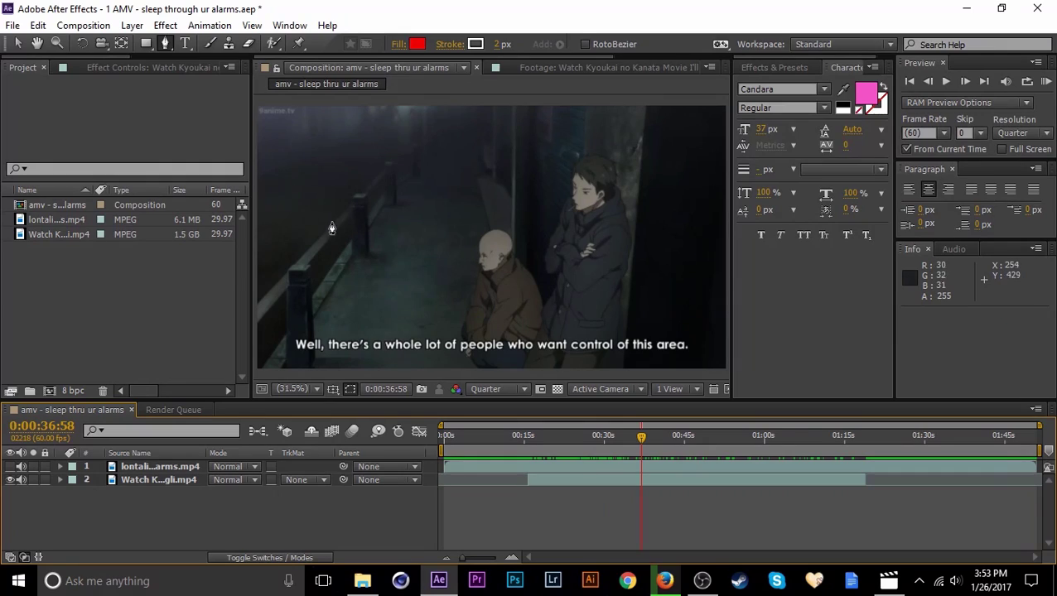
pyautogui.click(582, 484)
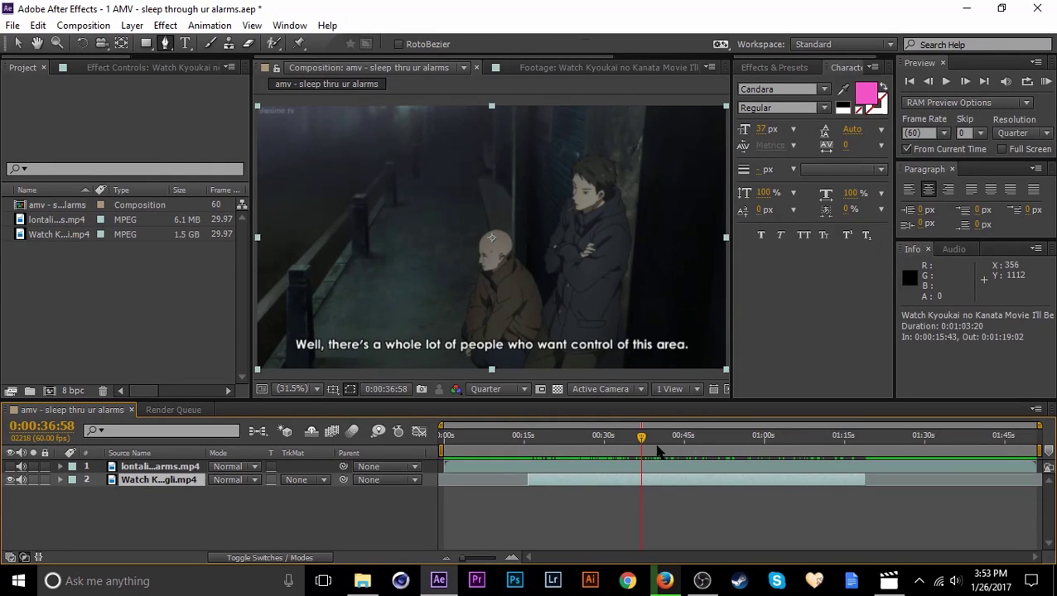
pyautogui.moveTo(402, 250); pyautogui.dragTo(504, 267)
pyautogui.moveTo(527, 214); pyautogui.dragTo(528, 197)
pyautogui.moveTo(450, 176); pyautogui.dragTo(424, 178)
pyautogui.moveTo(397, 213); pyautogui.dragTo(397, 228)
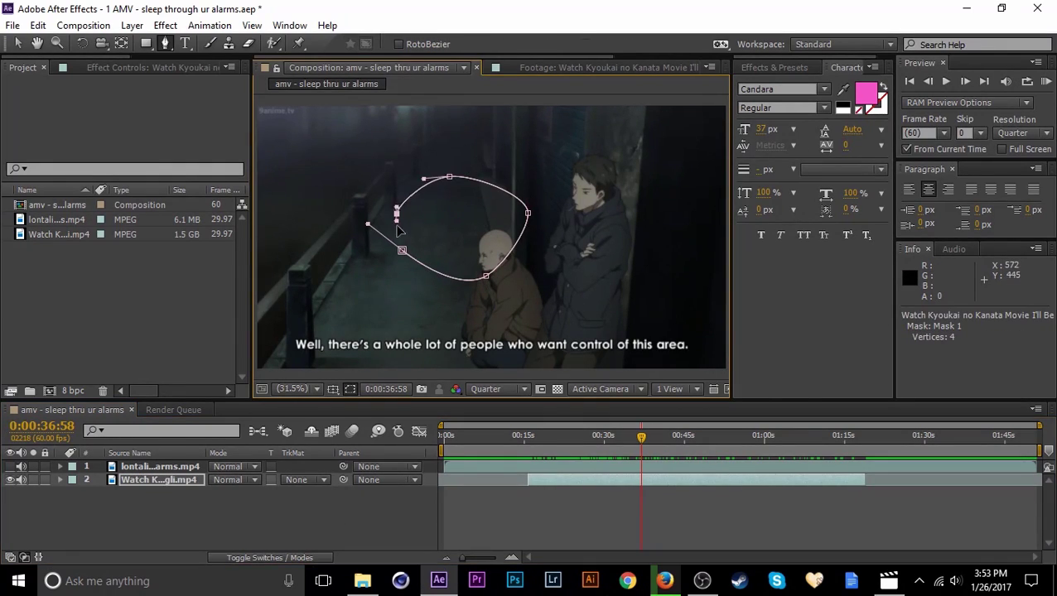
pyautogui.click(402, 250)
pyautogui.hotkey('ctrl', 'z')
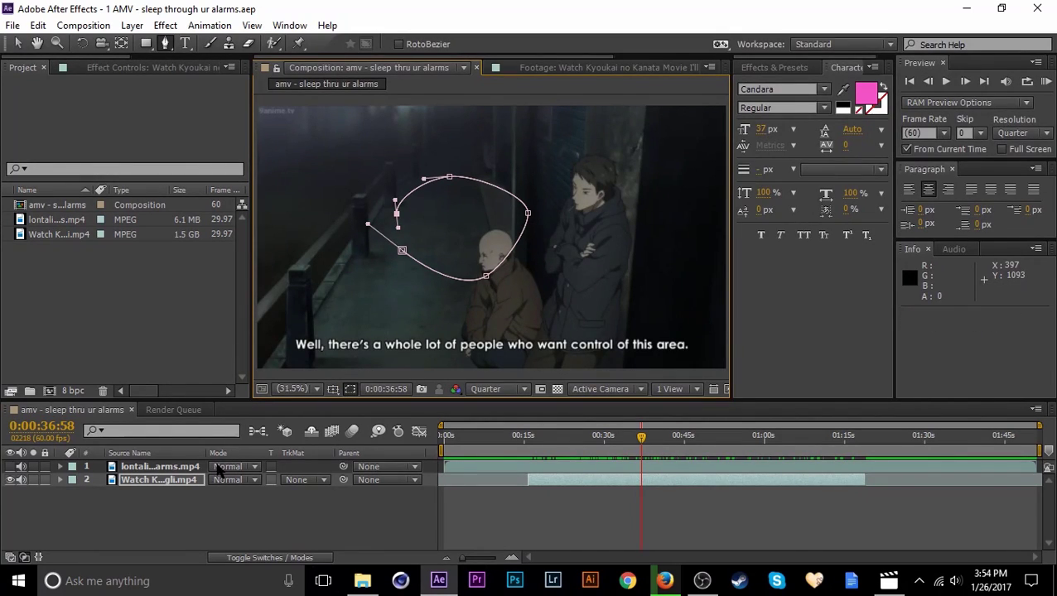
# Step: Reveal the rounded mask under the movie layer and delete it
pyautogui.click(160, 490)
pyautogui.press('m')
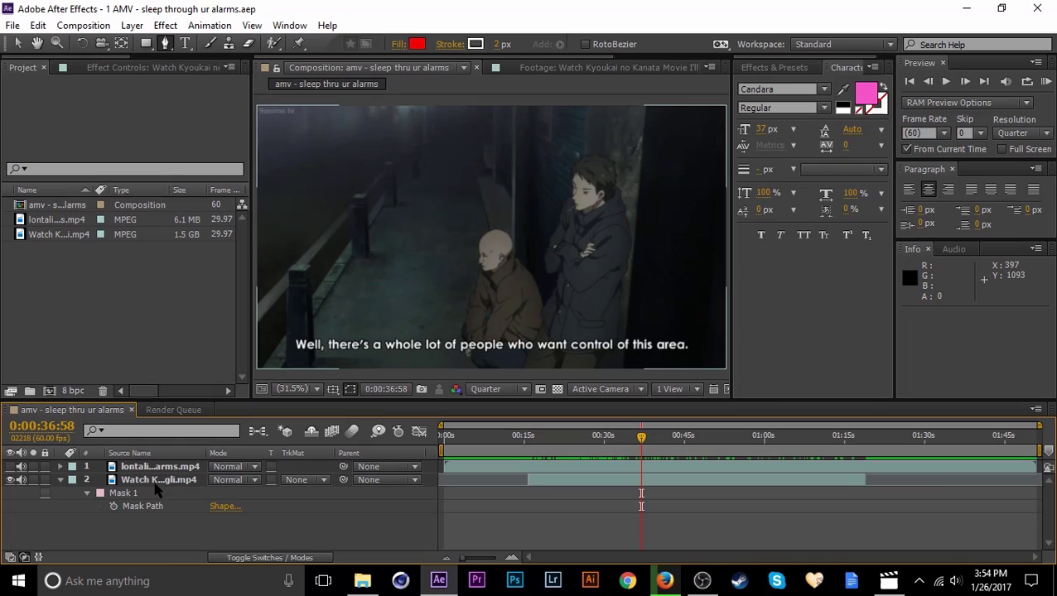
pyautogui.click(141, 494)
pyautogui.press('Delete')
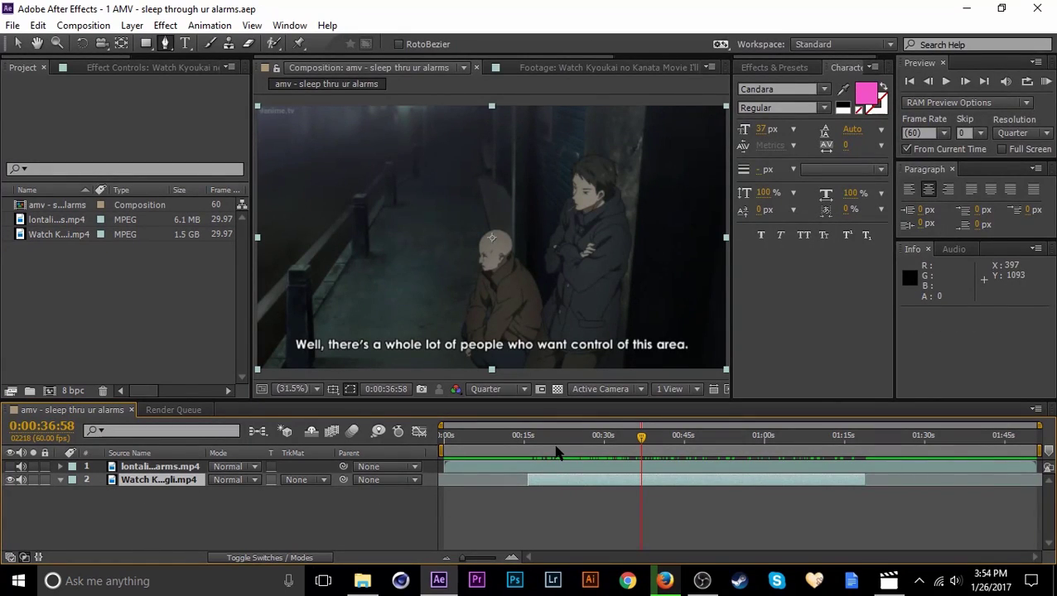
# Step: Shift the movie clip earlier to start at 0:00:11:47, and scrub the playhead to about 0:00:21:24
pyautogui.moveTo(642, 435); pyautogui.dragTo(545, 480)
pyautogui.moveTo(570, 441); pyautogui.dragTo(649, 464)
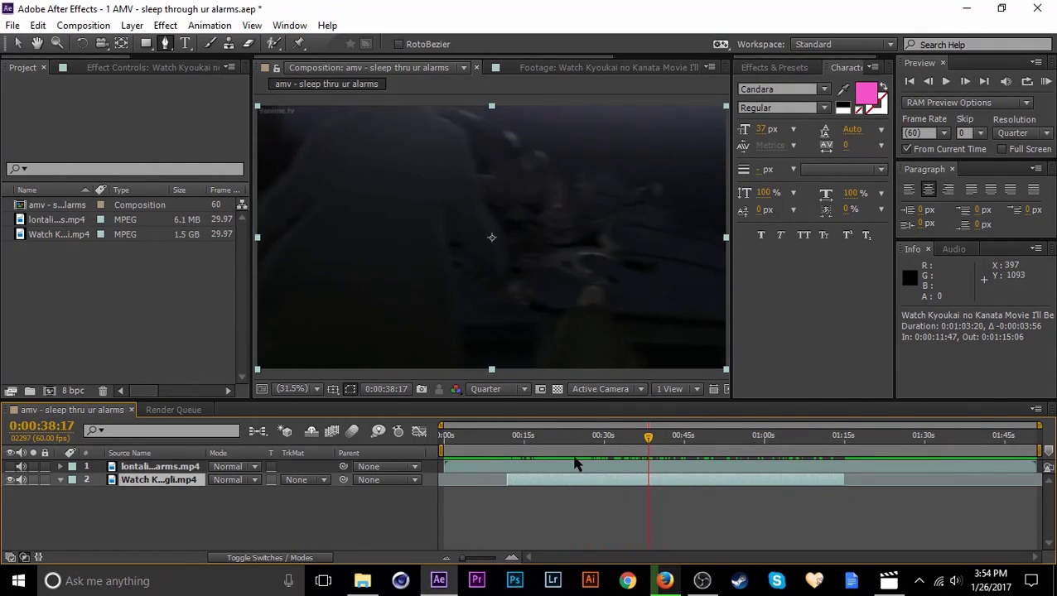
pyautogui.moveTo(521, 437); pyautogui.dragTo(560, 458)
# Step: Reveal the movie layer's Scale property, try a different scale, and undo the change
pyautogui.press('s')
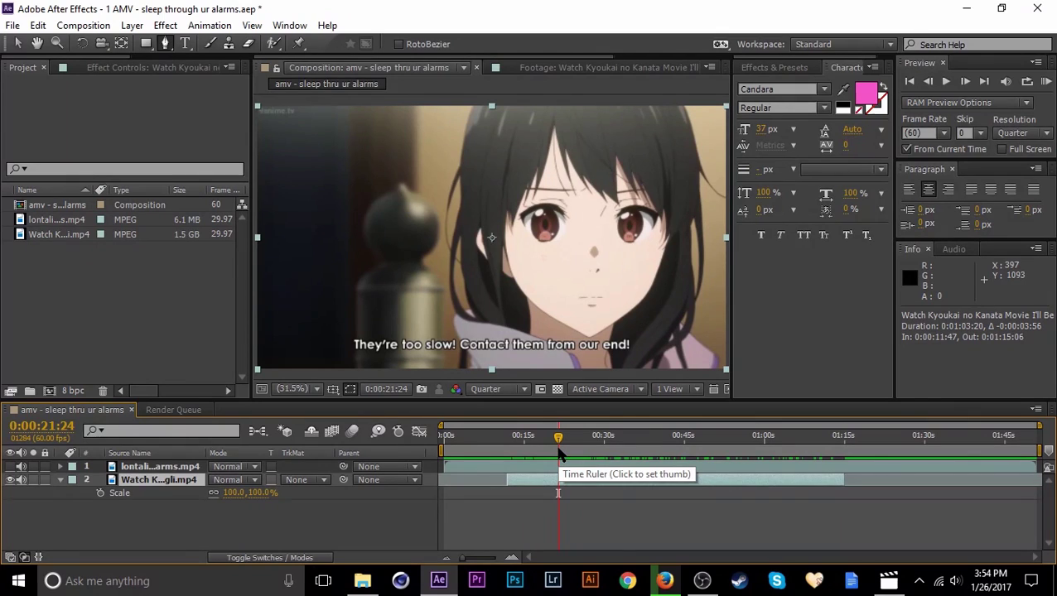
pyautogui.moveTo(263, 493); pyautogui.dragTo(342, 487)
pyautogui.hotkey('ctrl', 'z')
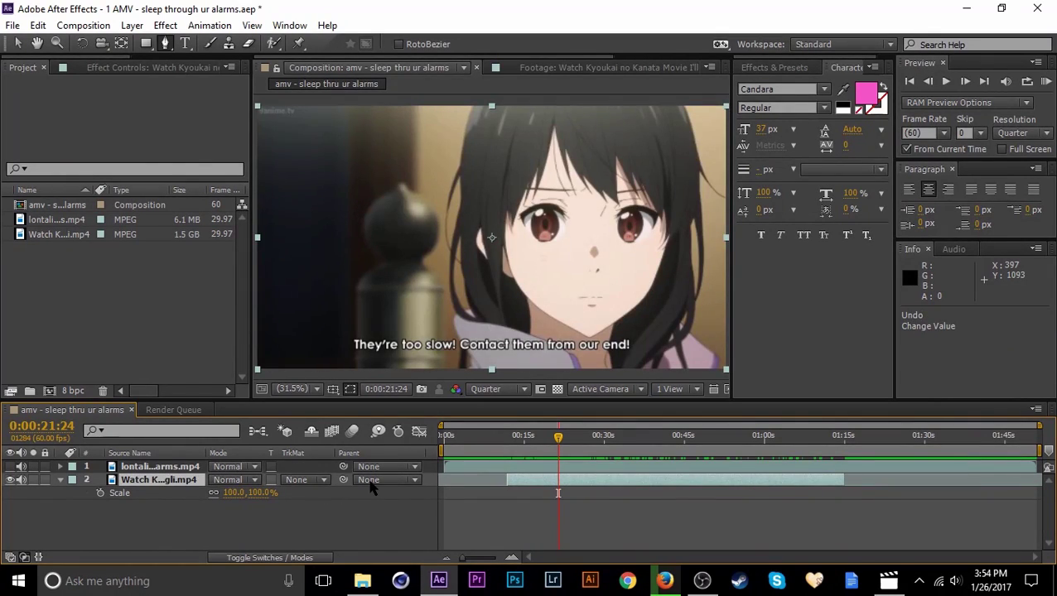
# Step: Reveal the movie layer's Opacity property, try adjusting it, keep it at 100%, and save the project
pyautogui.press('t')
pyautogui.moveTo(217, 494); pyautogui.dragTo(300, 501)
pyautogui.hotkey('ctrl', 's')
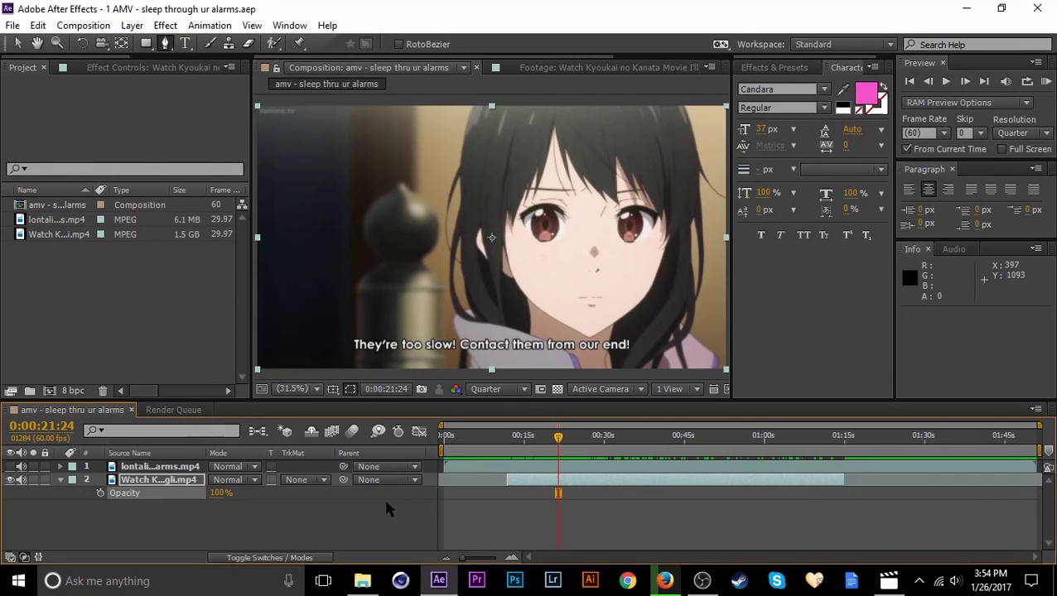
# Step: Reveal the movie layer's Rotation property, try rotating the layer, and undo the rotation
pyautogui.press('t')
pyautogui.press('r')
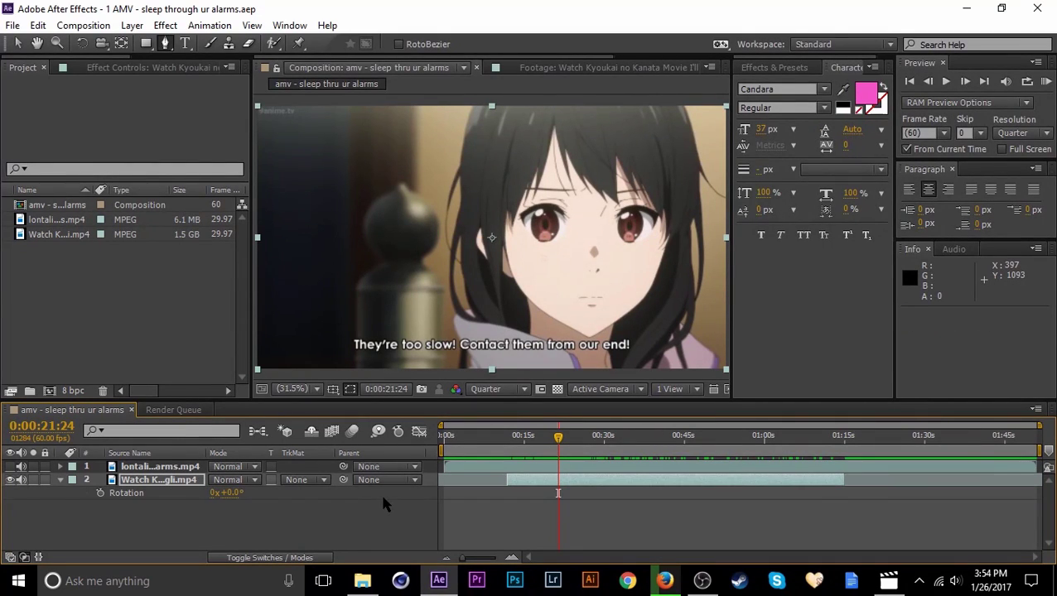
pyautogui.moveTo(235, 496)
pyautogui.mouseDown()
pyautogui.moveTo(249, 495)
pyautogui.moveTo(217, 495)
pyautogui.mouseUp()
pyautogui.hotkey('ctrl', 'z')
# Step: Draw a closed four-point curved mask with the Pen tool on the movie layer, around the middle of the frame
pyautogui.moveTo(437, 252); pyautogui.dragTo(506, 300)
pyautogui.moveTo(559, 279); pyautogui.dragTo(580, 248)
pyautogui.moveTo(579, 203); pyautogui.dragTo(515, 169)
pyautogui.moveTo(444, 169); pyautogui.dragTo(423, 203)
pyautogui.click(438, 253)
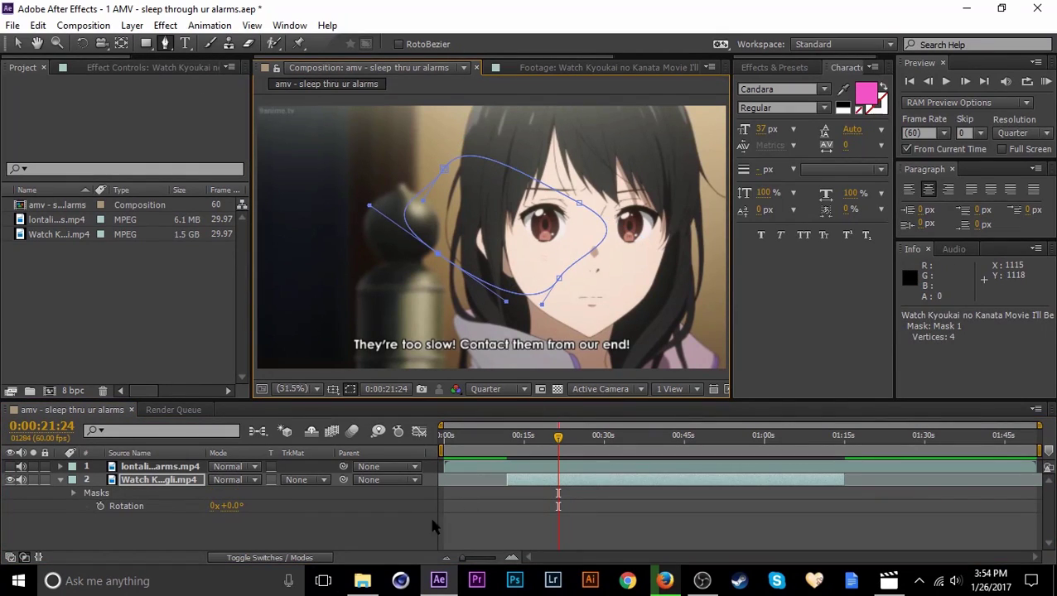
# Step: Display the new mask's path, and expand the view to all of its mask properties
pyautogui.click(201, 481)
pyautogui.press('m')
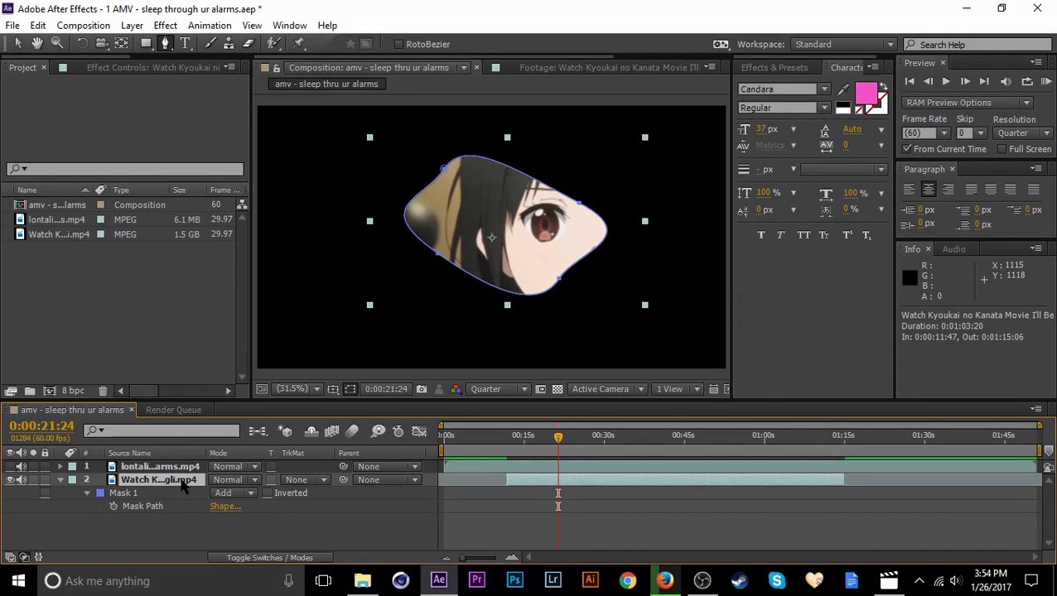
pyautogui.press('m')
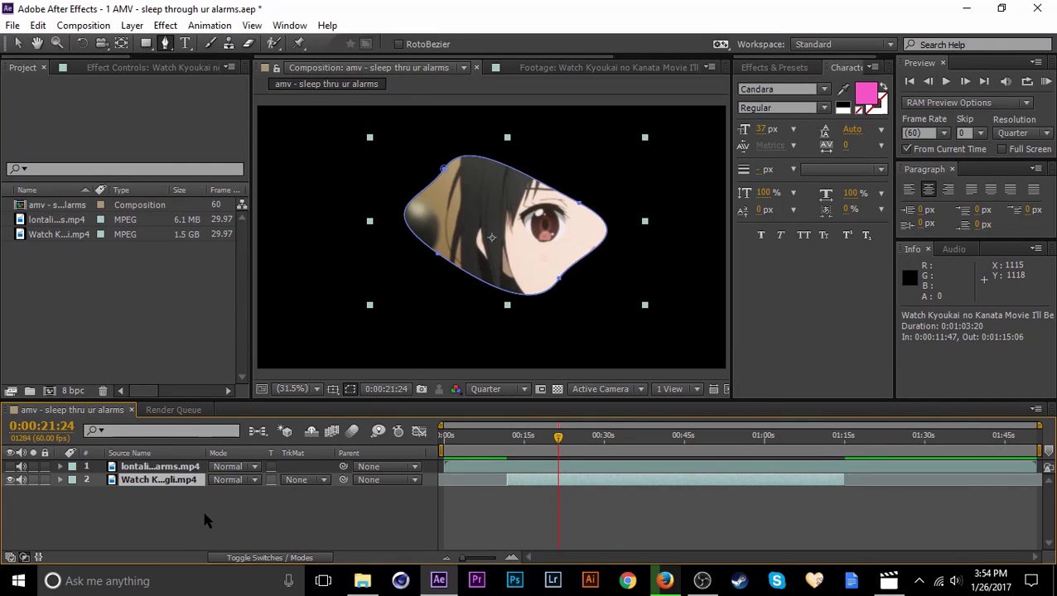
pyautogui.press('m')
pyautogui.press('m')
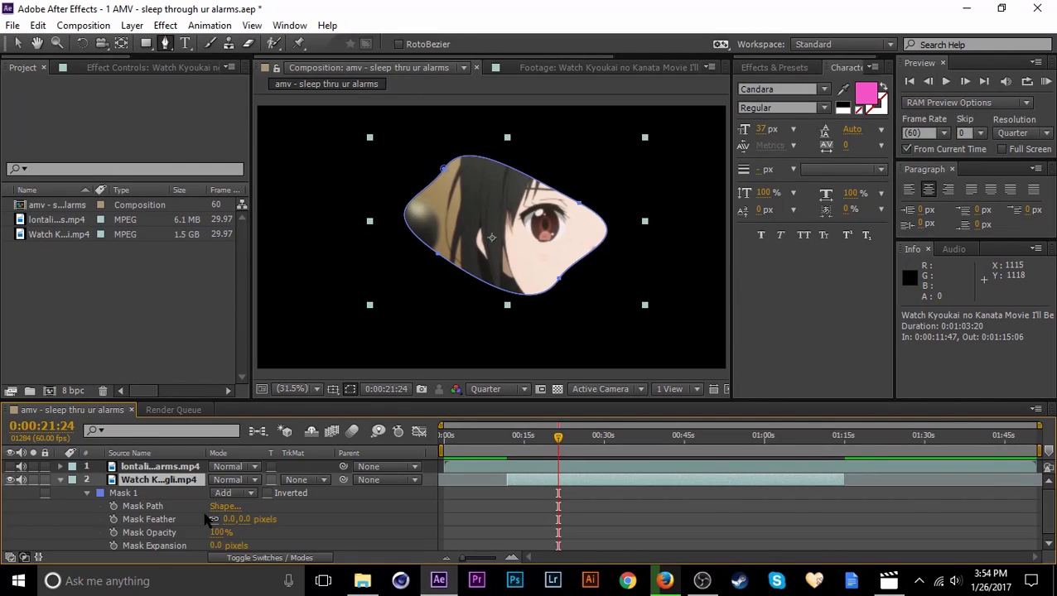
pyautogui.scroll(-1, 323, 496)
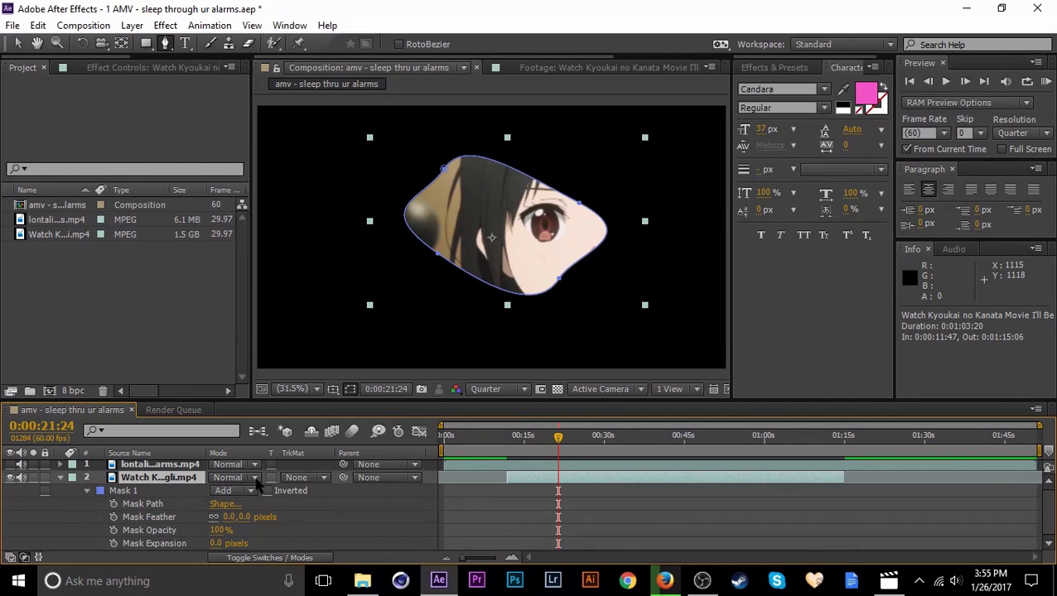
# Step: Scrub to about 0:00:34:56, reveal only the Mask Feather property, and set the feather to 399 pixels
pyautogui.click(575, 456)
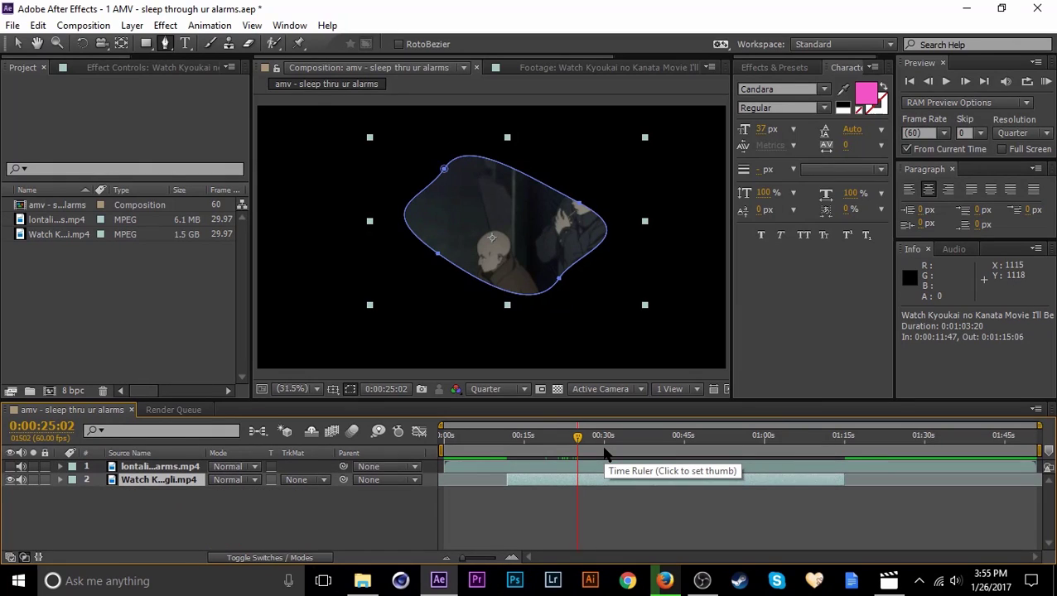
pyautogui.press('f')
pyautogui.moveTo(541, 441); pyautogui.dragTo(612, 469)
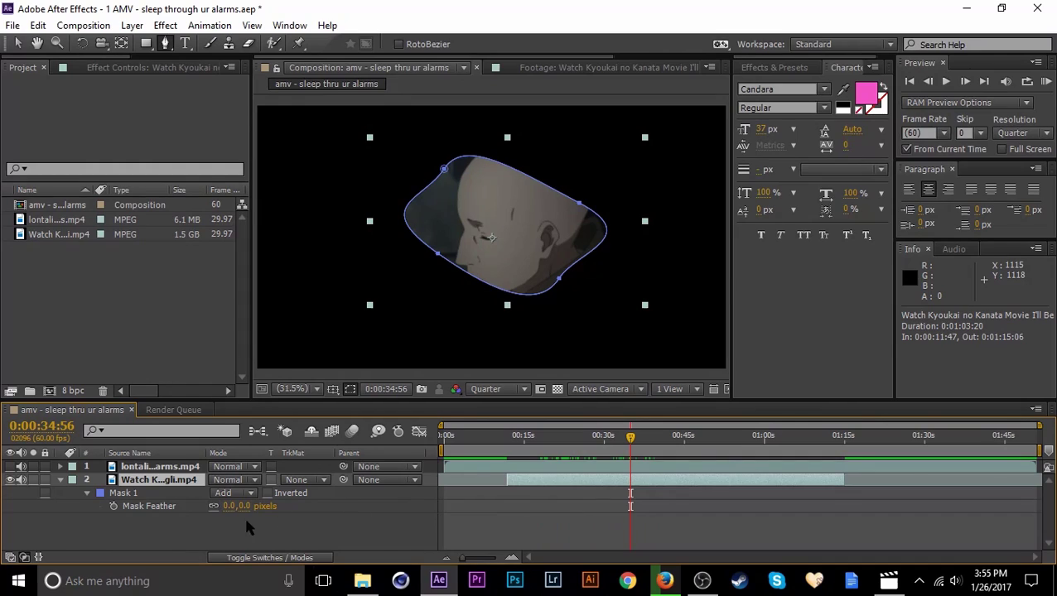
pyautogui.click(113, 506)
pyautogui.moveTo(240, 507); pyautogui.dragTo(580, 509)
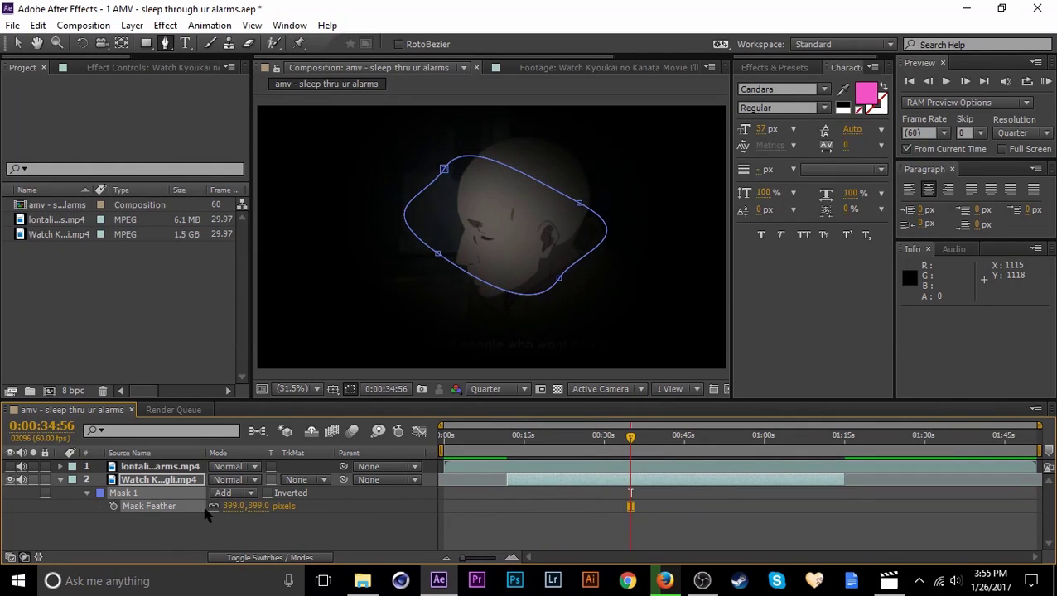
# Step: Delete the feathered mask from the movie layer and deselect the layer
pyautogui.click(161, 481)
pyautogui.click(124, 494)
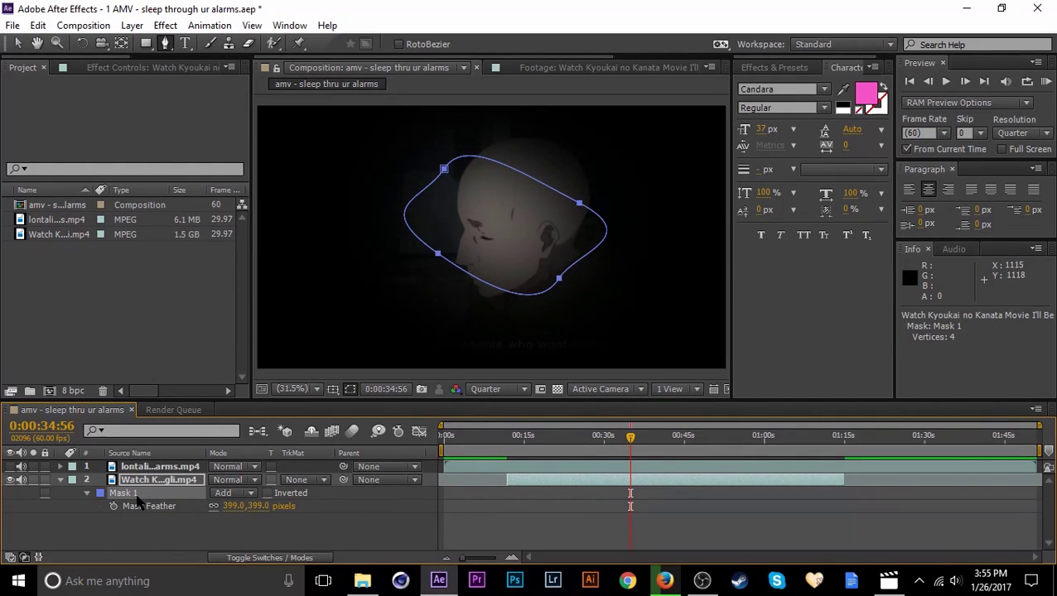
pyautogui.press('Delete')
pyautogui.click(271, 540)
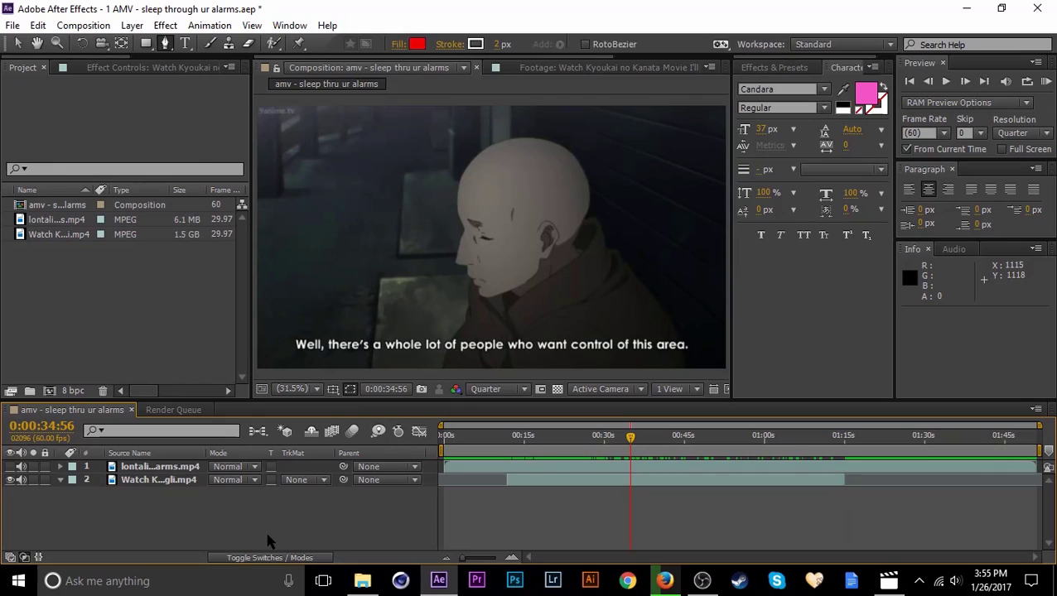
# Step: Slip the movie footage inside its trimmed clip to the cherry-blossom scene, and place the playhead at about 0:00:22:34
pyautogui.click(897, 481)
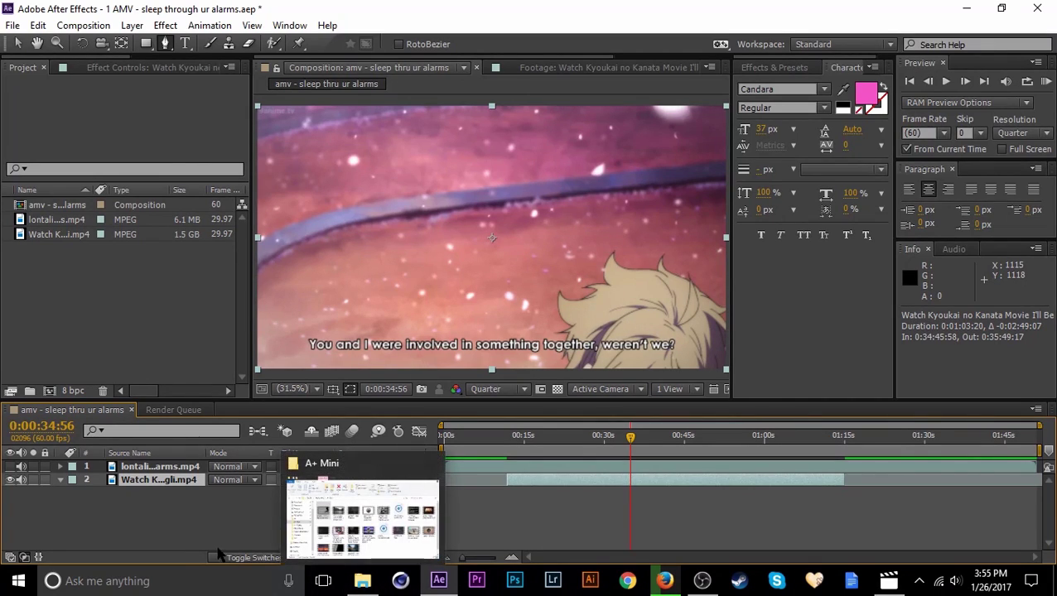
pyautogui.click(562, 489)
pyautogui.click(562, 485)
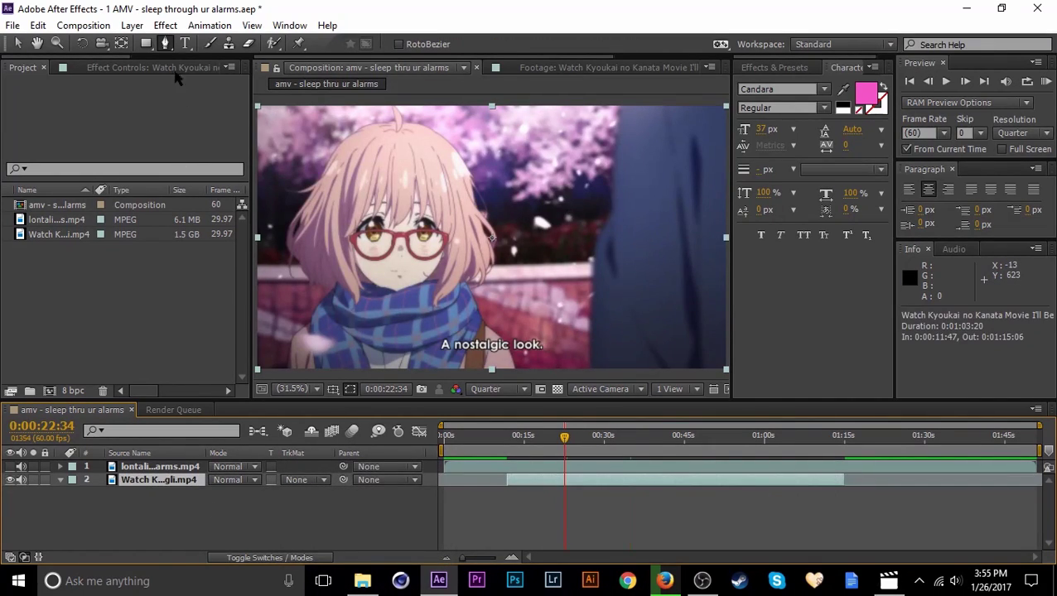
# Step: Apply the Brightness & Contrast effect to the movie layer with brightness 121, and scrub to about 0:00:25:28 to check it
pyautogui.click(165, 25)
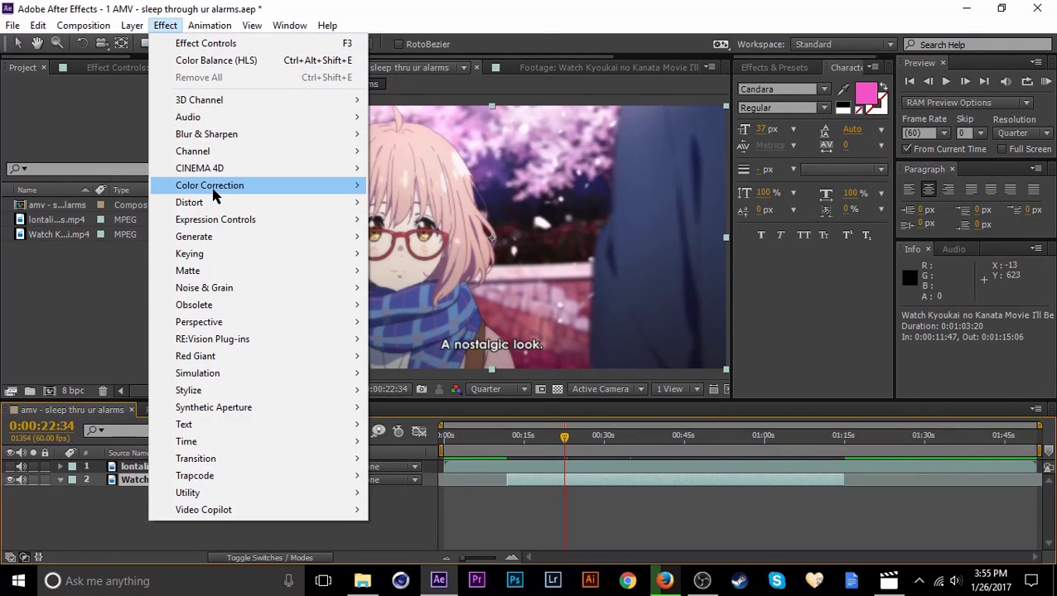
pyautogui.moveTo(219, 185)
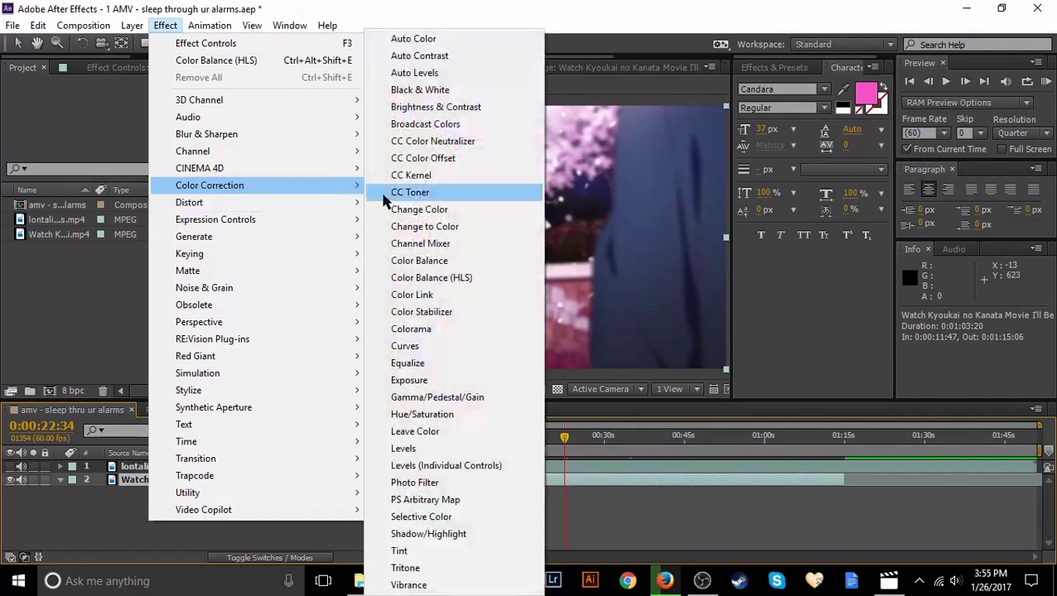
pyautogui.click(439, 108)
pyautogui.moveTo(145, 111); pyautogui.dragTo(256, 133)
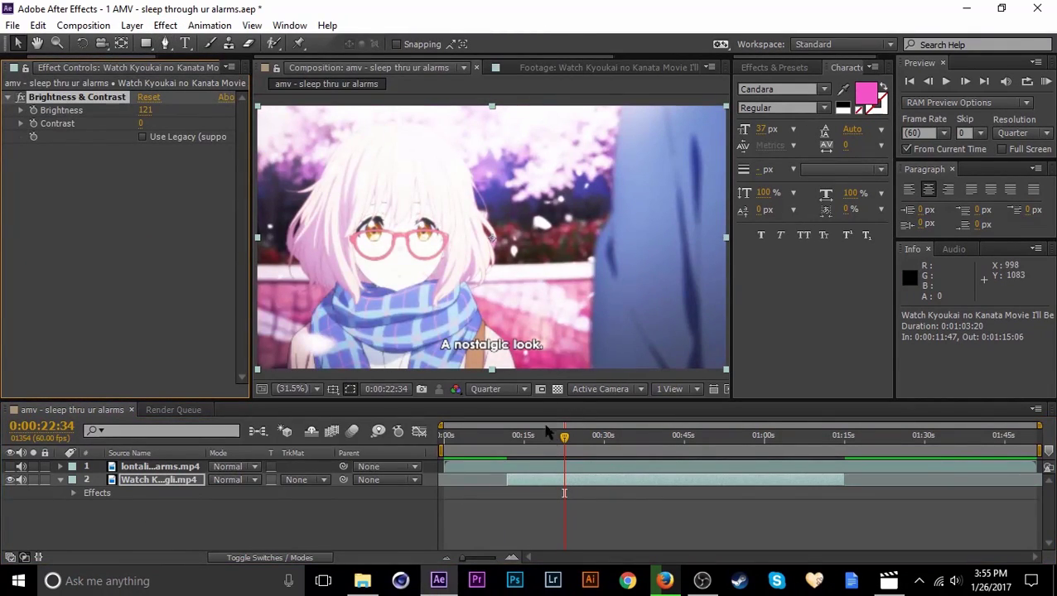
pyautogui.moveTo(560, 436); pyautogui.dragTo(581, 449)
pyautogui.click(60, 481)
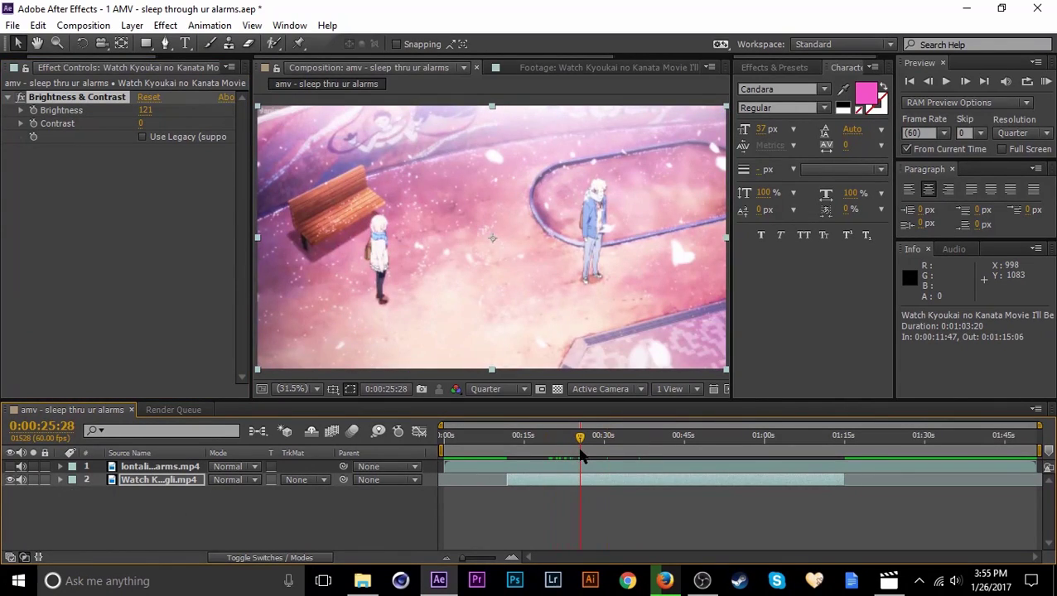
# Step: Switch to the Movies & TV player, adjust the playing video's volume, and return to the After Effects project
pyautogui.click(889, 581)
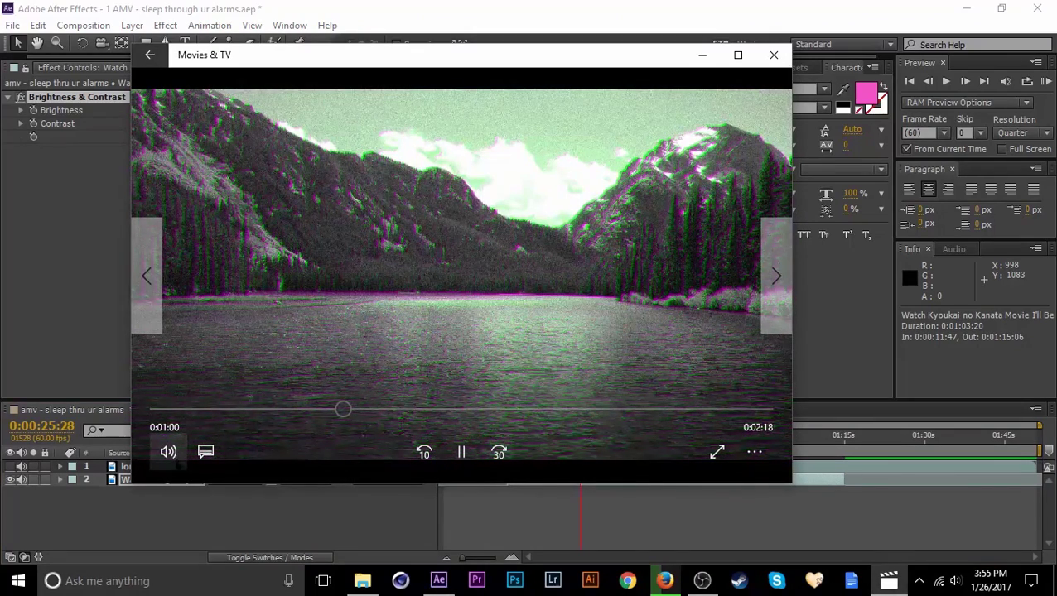
pyautogui.click(168, 451)
pyautogui.moveTo(218, 412); pyautogui.dragTo(203, 406)
pyautogui.click(292, 503)
# Step: Scrub to about 0:00:24:53 and toggle the movie layer's applied effects open and closed in the timeline
pyautogui.click(561, 444)
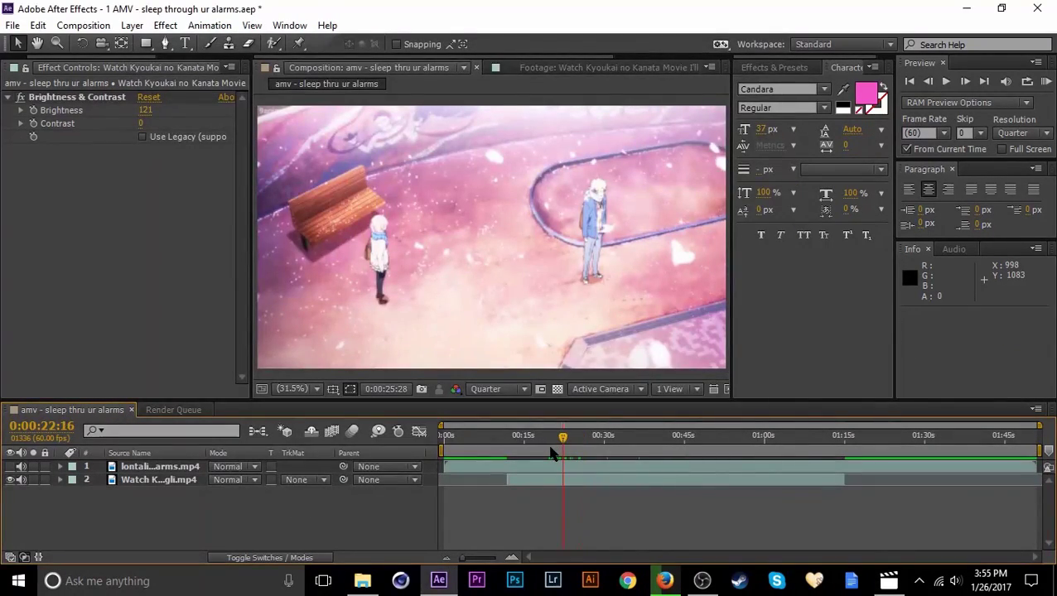
pyautogui.moveTo(547, 444); pyautogui.dragTo(577, 454)
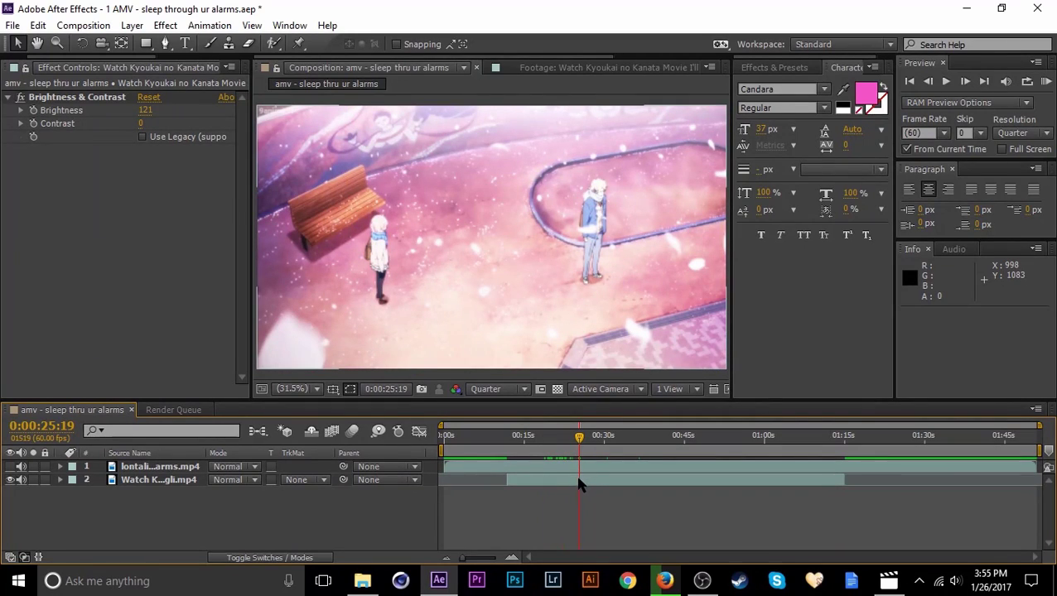
pyautogui.click(578, 488)
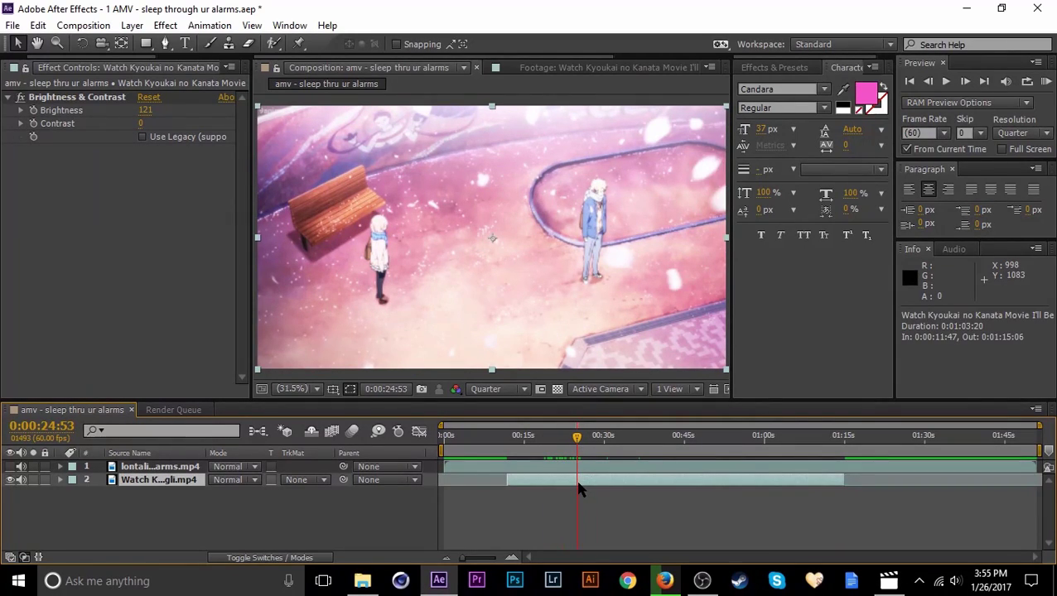
pyautogui.press('e')
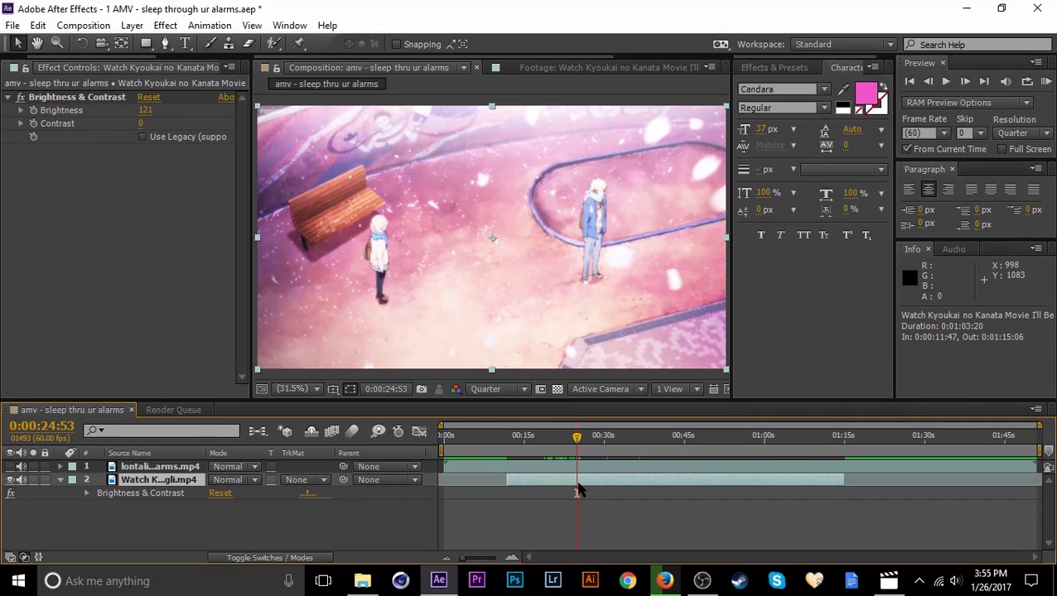
pyautogui.press('e')
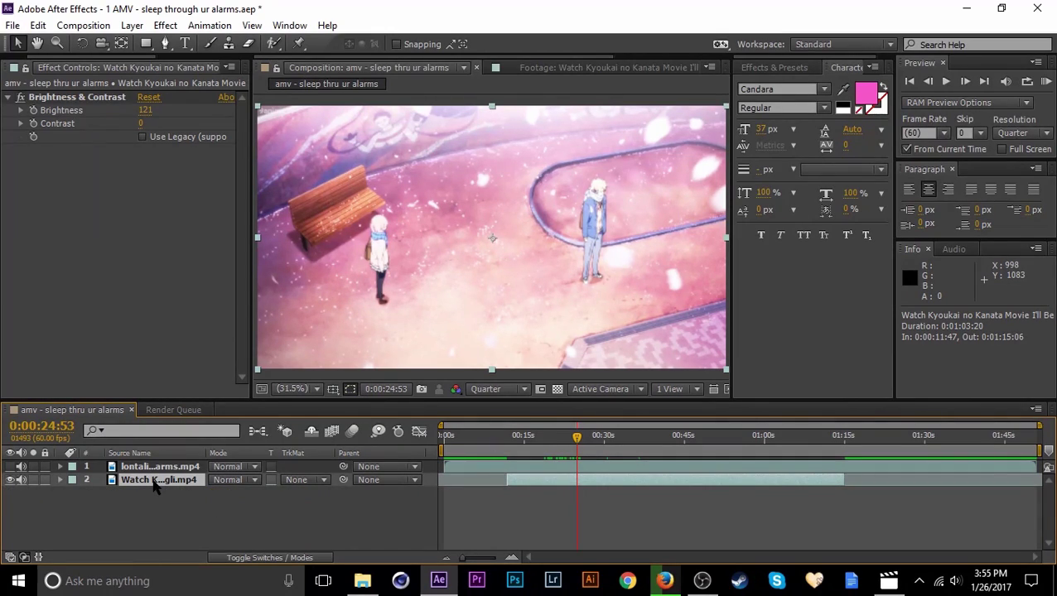
pyautogui.press('e')
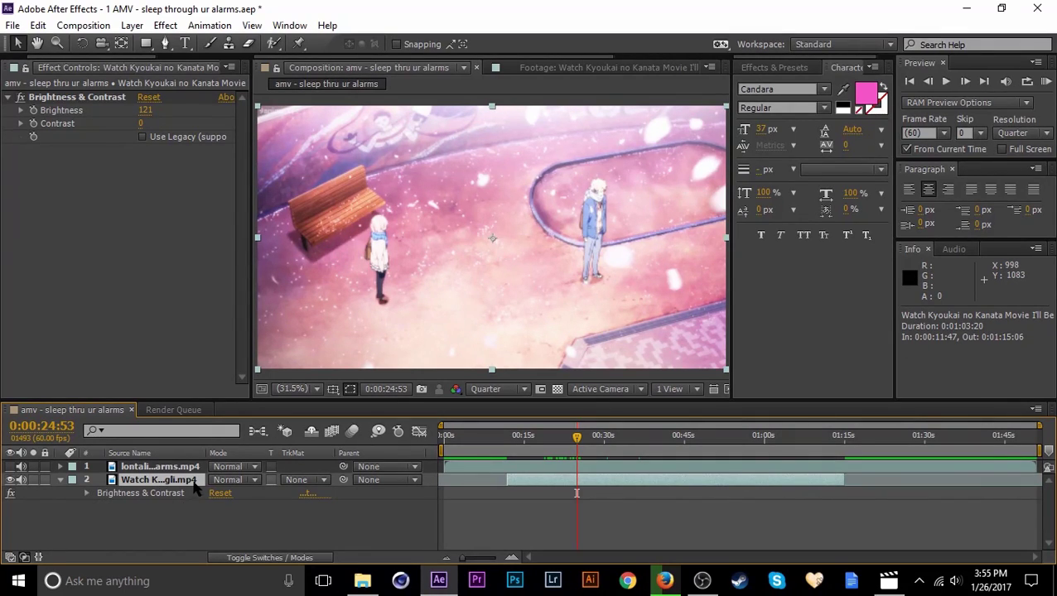
pyautogui.press('e')
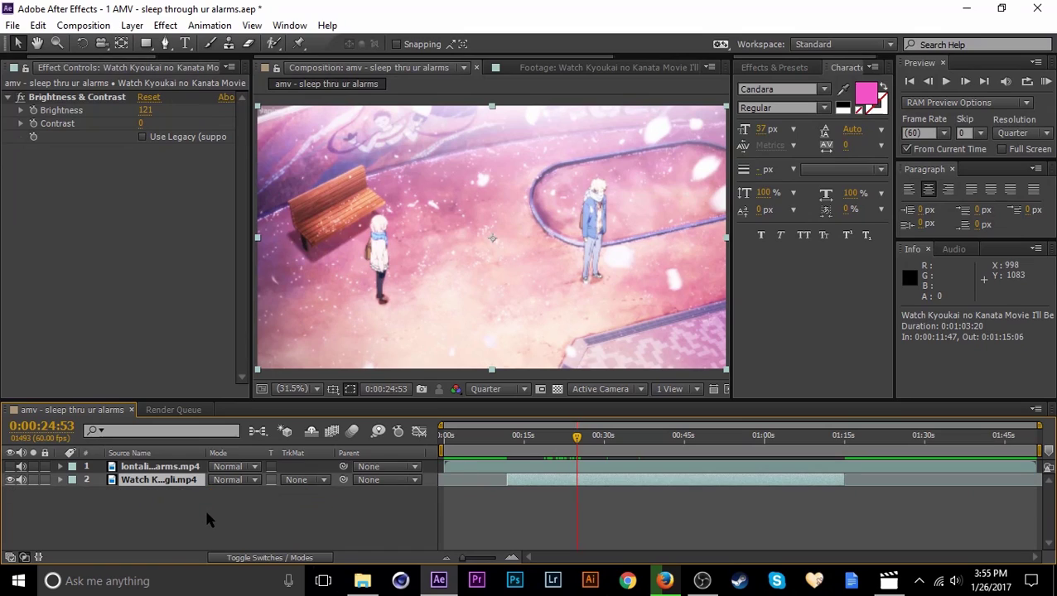
# Step: Show and hide the Anchor Point property on both layers, and save the project
pyautogui.click(207, 513)
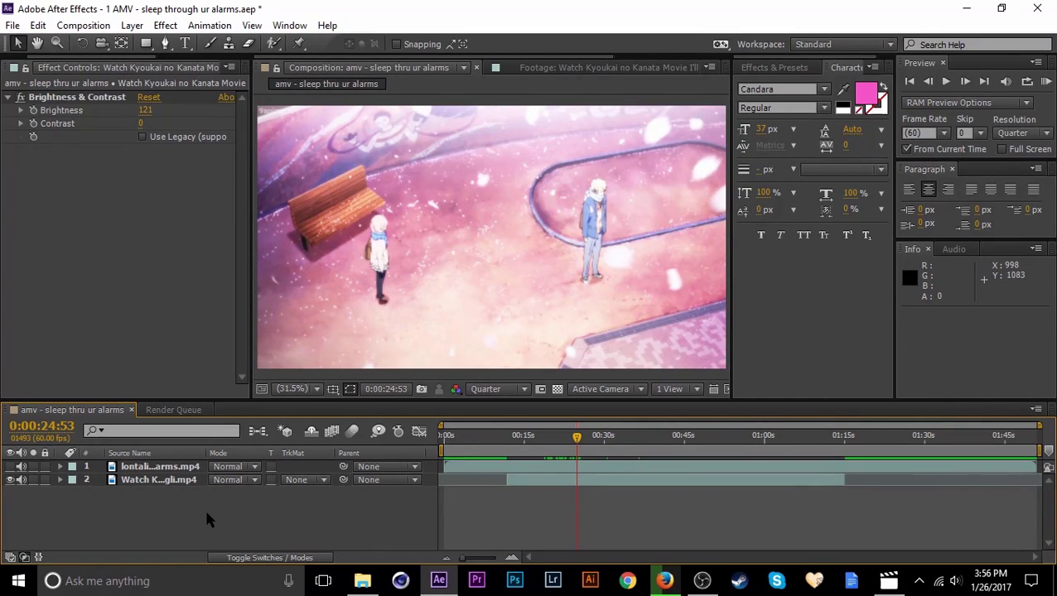
pyautogui.press('a')
pyautogui.click(190, 468)
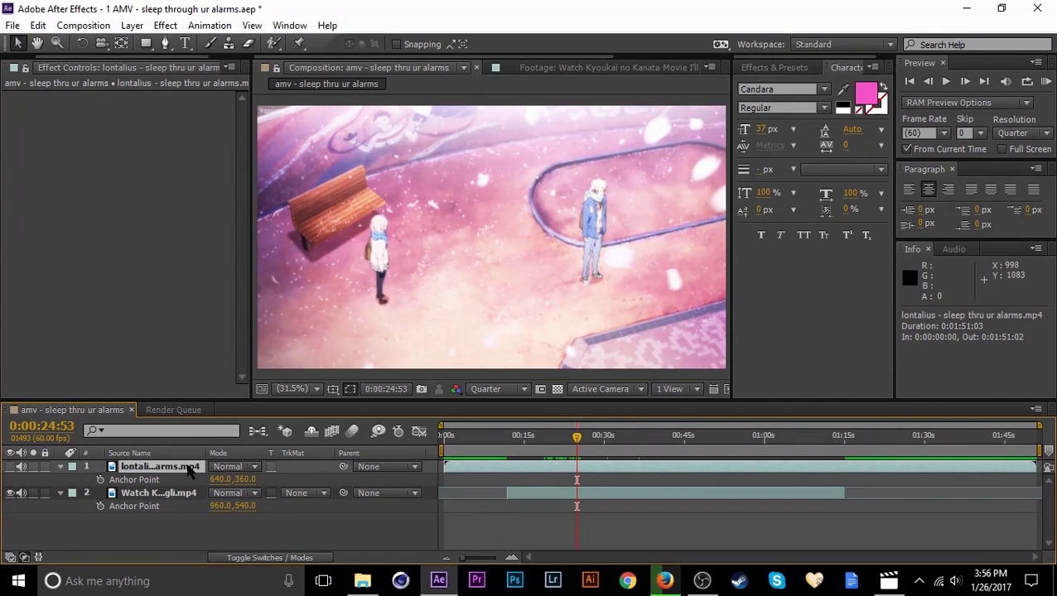
pyautogui.press('a')
pyautogui.click(178, 482)
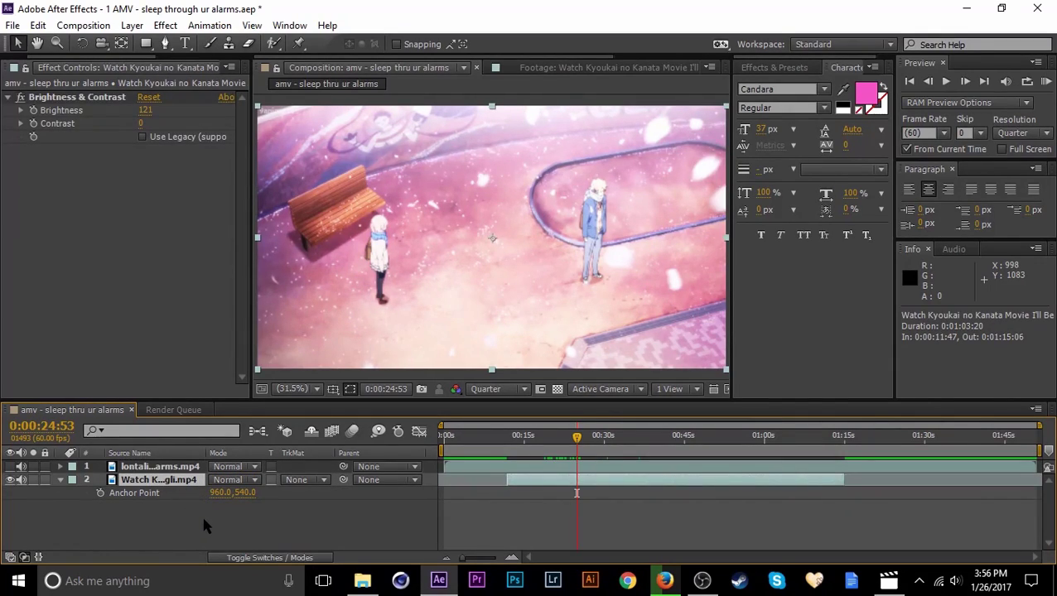
pyautogui.press('a')
pyautogui.press('a')
pyautogui.hotkey('ctrl', 's')
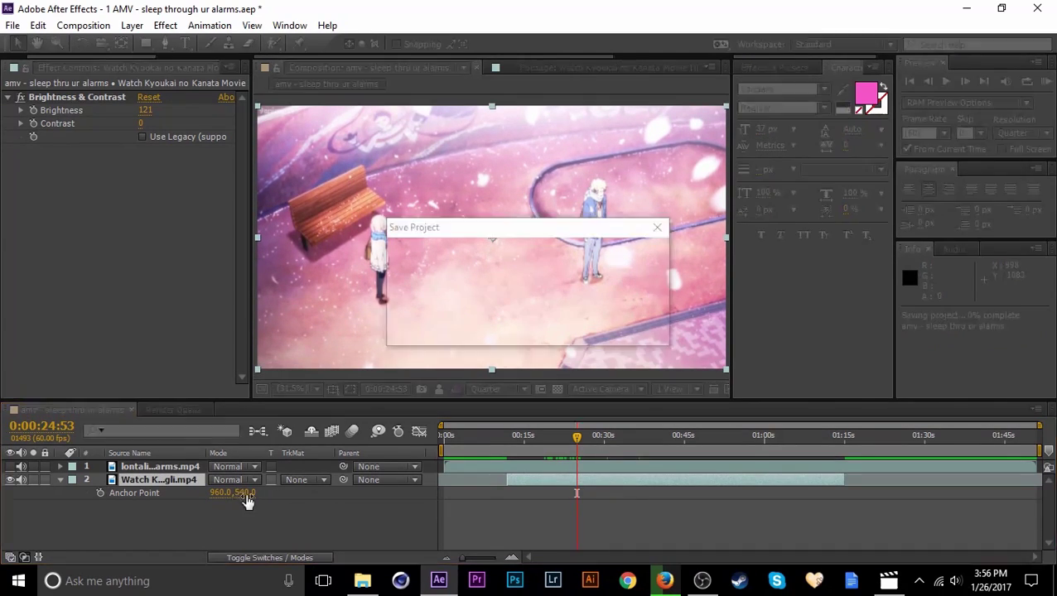
pyautogui.press('a')
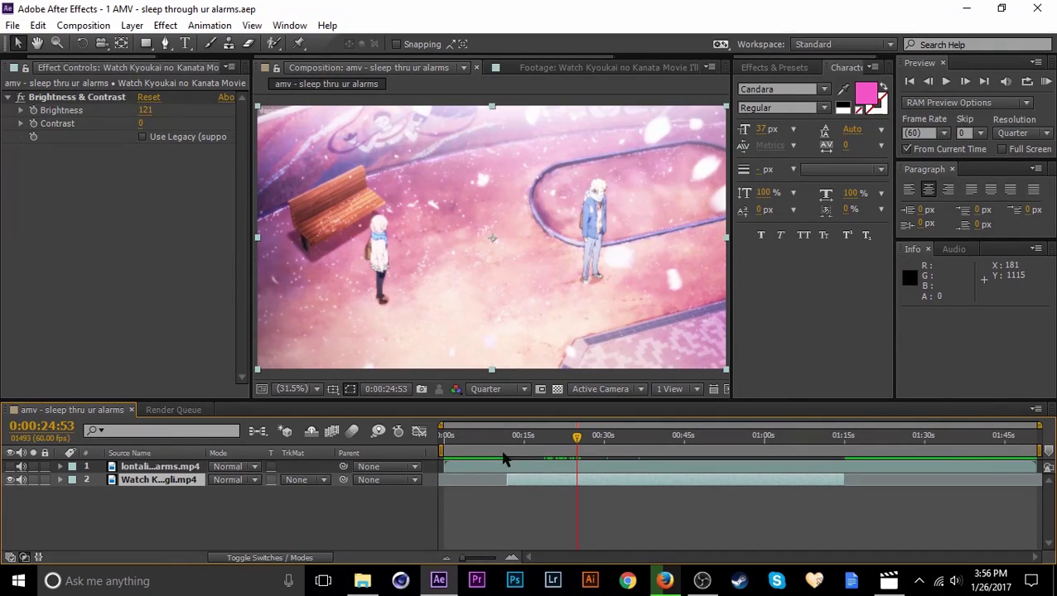
# Step: Keyframe the movie layer's Brightness at 0:00:24:53, scrub to about 0:00:30:16, and reveal only the keyframed properties
pyautogui.click(34, 110)
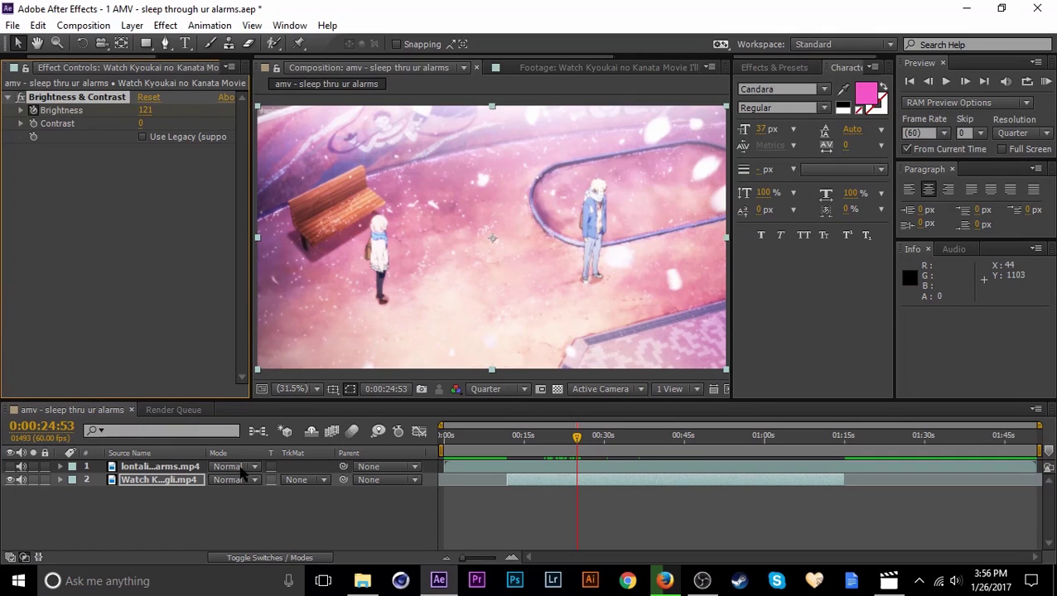
pyautogui.moveTo(559, 440); pyautogui.dragTo(607, 460)
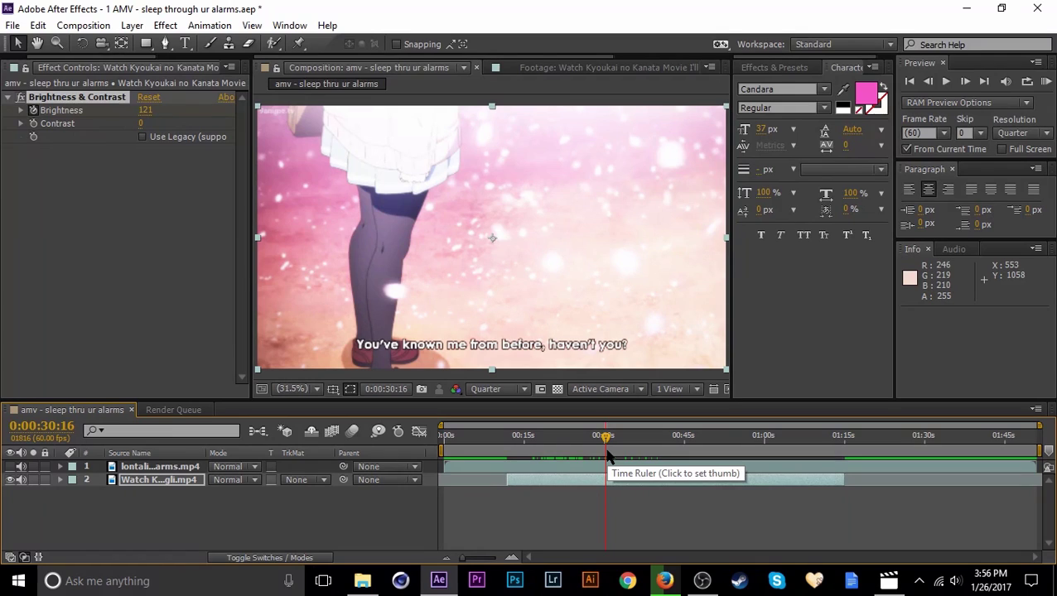
pyautogui.press('u')
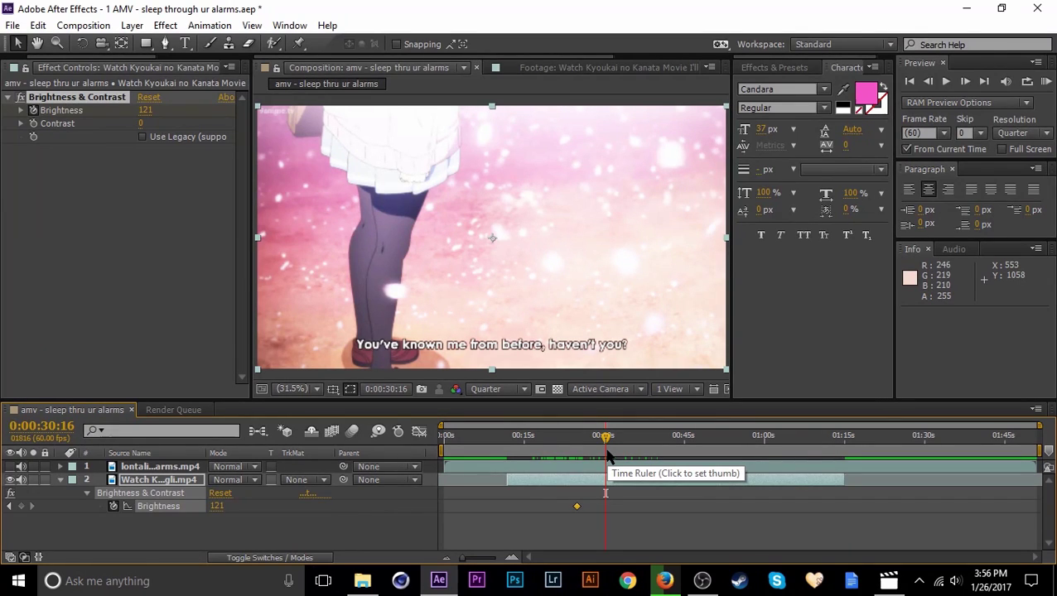
# Step: At about 0:00:28:14, apply Color Balance (HLS) to the movie layer and keyframe its Lightness at -44
pyautogui.moveTo(608, 456)
pyautogui.mouseDown()
pyautogui.moveTo(556, 453)
pyautogui.moveTo(631, 457)
pyautogui.moveTo(545, 463)
pyautogui.moveTo(596, 463)
pyautogui.mouseUp()
pyautogui.click(610, 488)
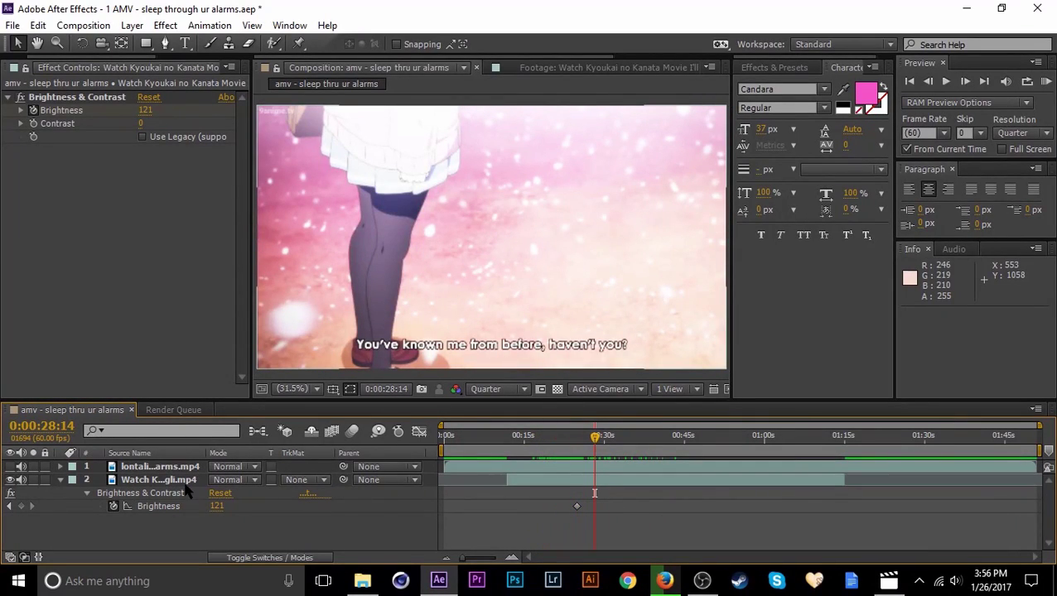
pyautogui.click(151, 482)
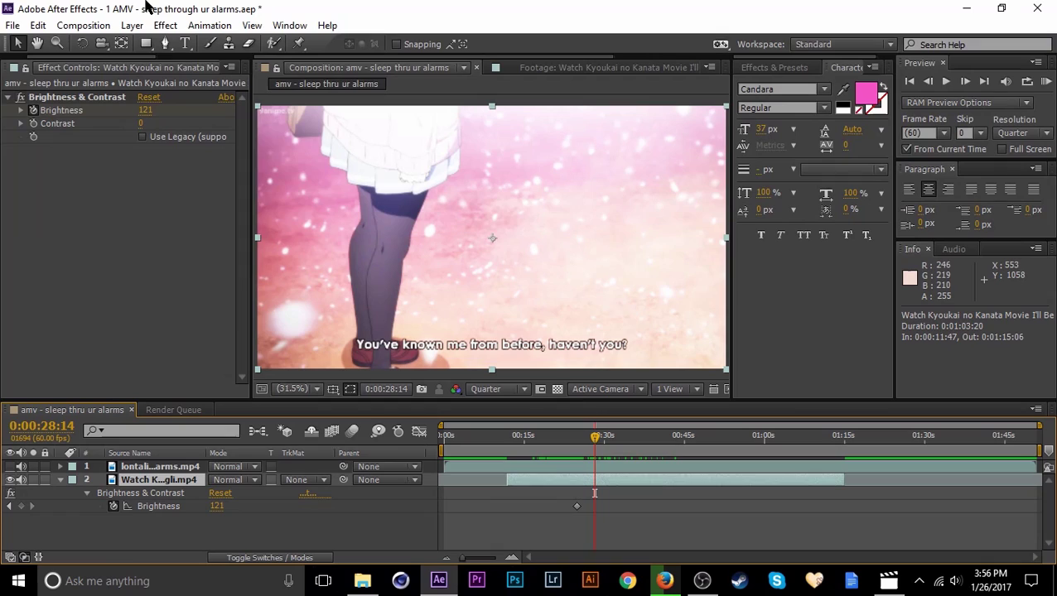
pyautogui.click(162, 22)
pyautogui.moveTo(209, 187)
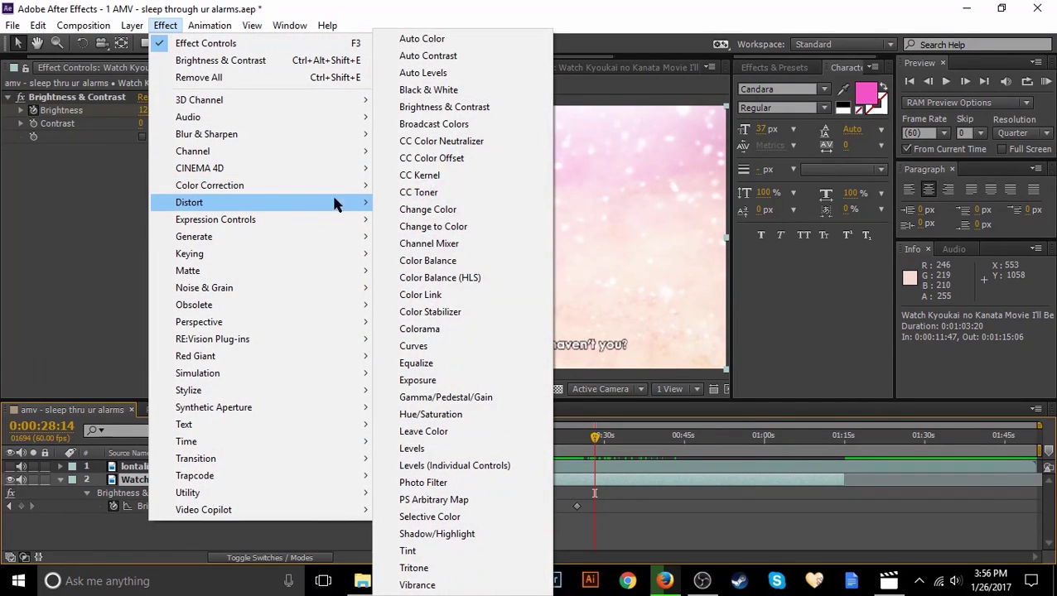
pyautogui.click(440, 278)
pyautogui.moveTo(144, 207); pyautogui.dragTo(83, 207)
pyautogui.moveTo(154, 208); pyautogui.dragTo(201, 214)
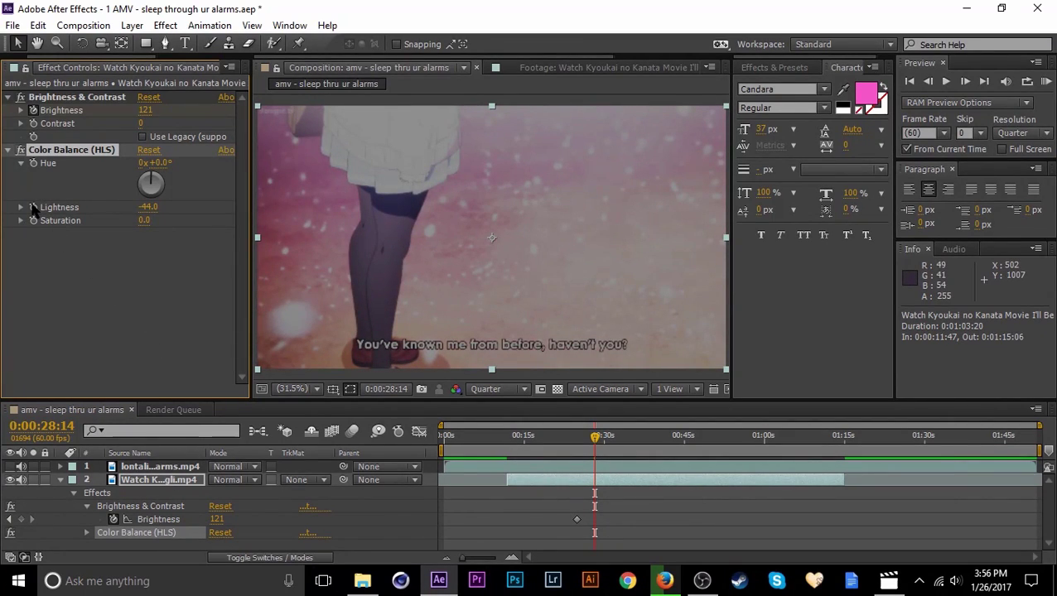
# Step: Expand all effects on the movie layer, and reduce the list to only the keyframed Brightness and Lightness properties
pyautogui.click(60, 479)
pyautogui.click(152, 482)
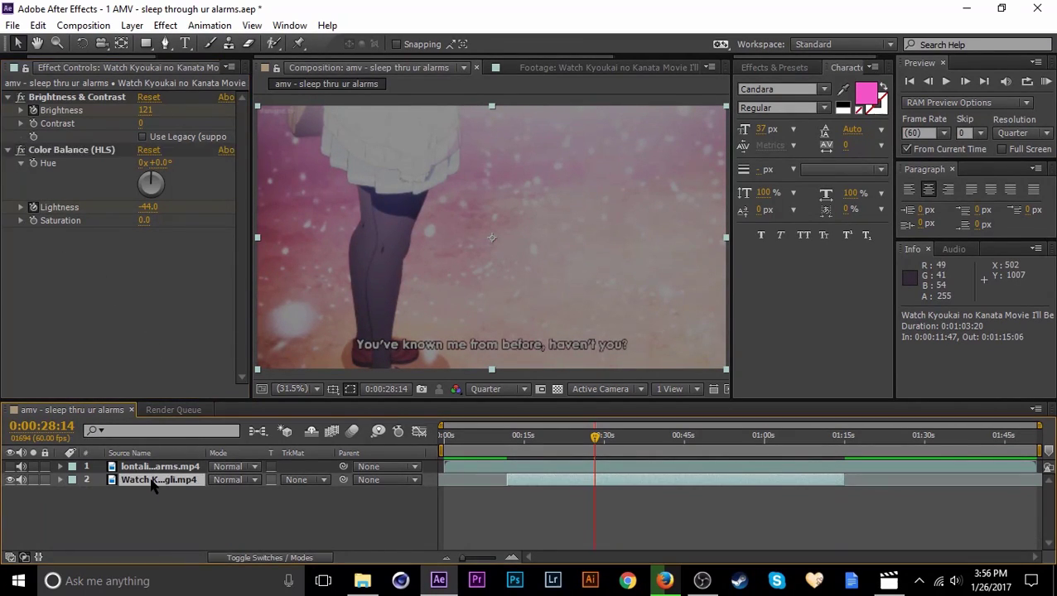
pyautogui.press('e')
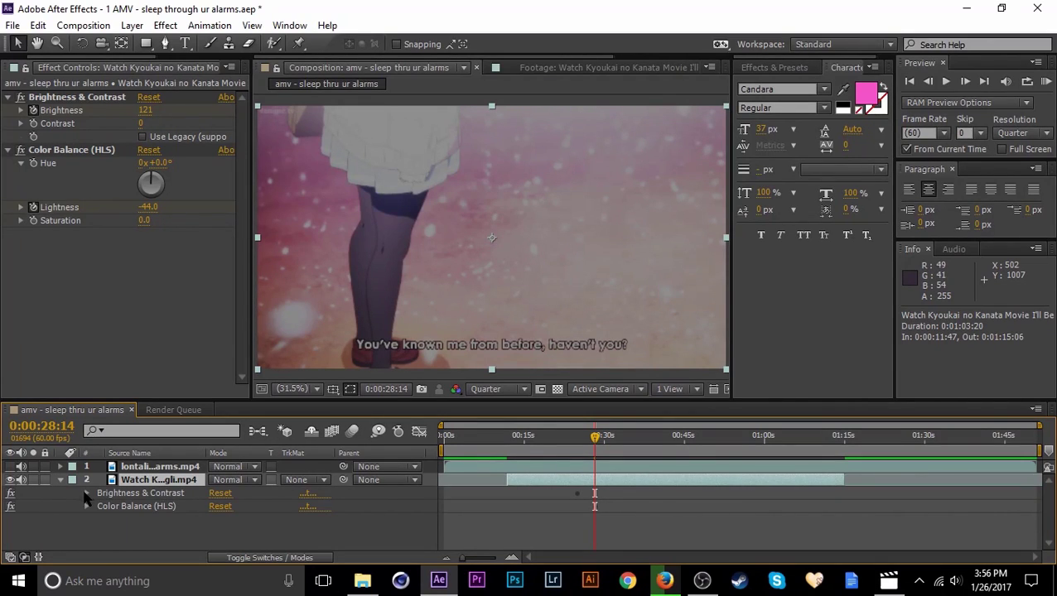
pyautogui.click(86, 491)
pyautogui.click(571, 437)
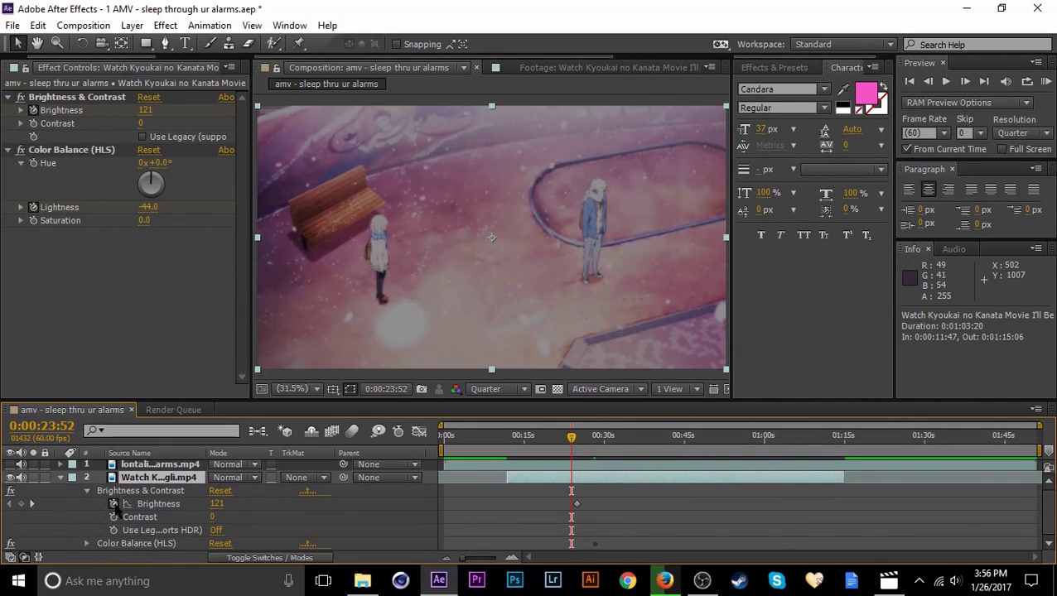
pyautogui.click(86, 543)
pyautogui.scroll(2, 605, 507)
pyautogui.press('u')
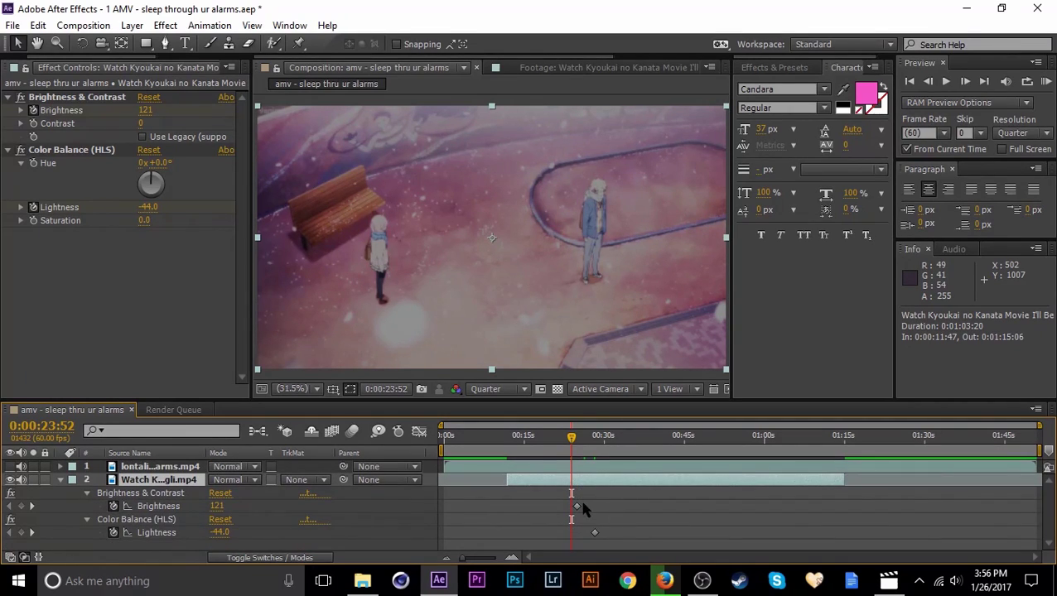
# Step: Scrub to about 0:00:26:56, deselect the movie layer, and save the project
pyautogui.moveTo(579, 441)
pyautogui.mouseDown()
pyautogui.moveTo(558, 443)
pyautogui.moveTo(590, 449)
pyautogui.mouseUp()
pyautogui.click(597, 501)
pyautogui.hotkey('ctrl', 's')
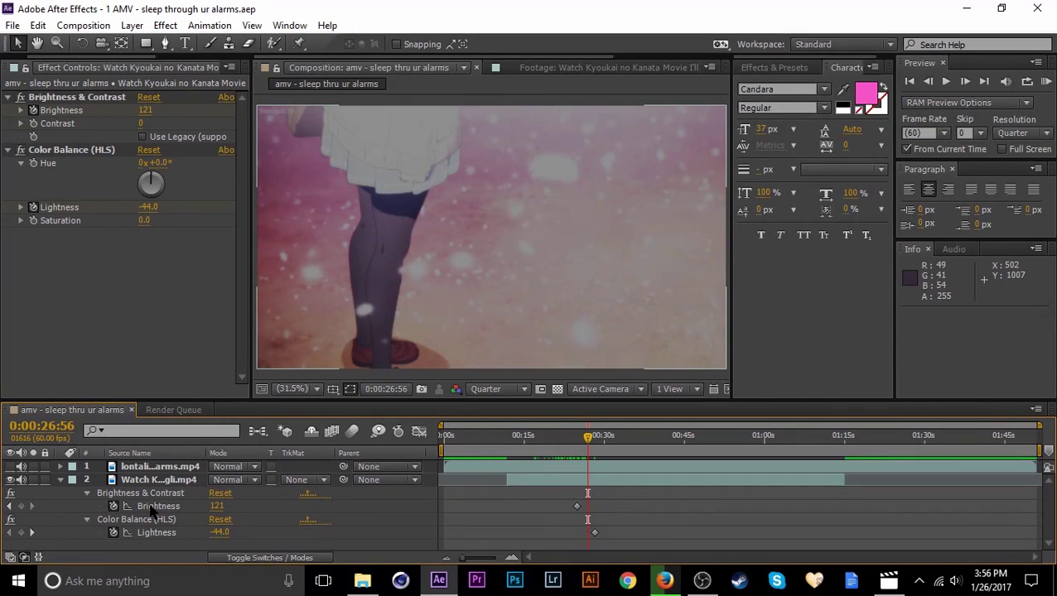
pyautogui.click(149, 502)
pyautogui.click(447, 546)
# Step: Slide the movie layer later in the timeline by hand so that it starts at about 0:00:30:25
pyautogui.moveTo(605, 482); pyautogui.dragTo(700, 483)
pyautogui.moveTo(534, 440); pyautogui.dragTo(531, 480)
pyautogui.moveTo(617, 482); pyautogui.dragTo(682, 489)
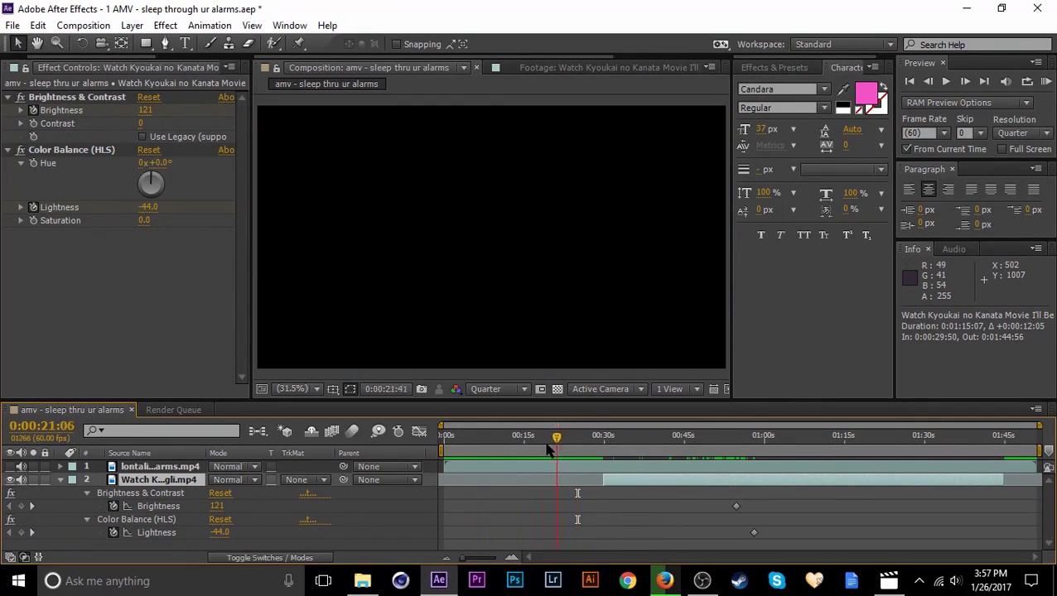
pyautogui.moveTo(557, 448); pyautogui.dragTo(533, 448)
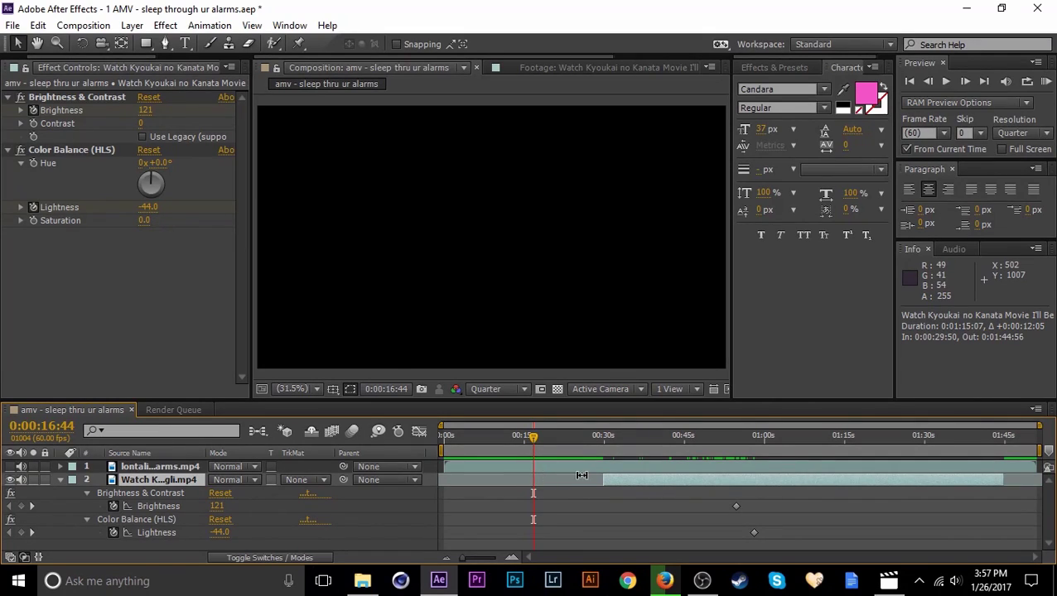
pyautogui.moveTo(625, 478); pyautogui.dragTo(629, 479)
# Step: Snap the movie layer's start to the playhead at 0:00:00:00, and again at about 0:00:44:32
pyautogui.moveTo(513, 440); pyautogui.dragTo(390, 450)
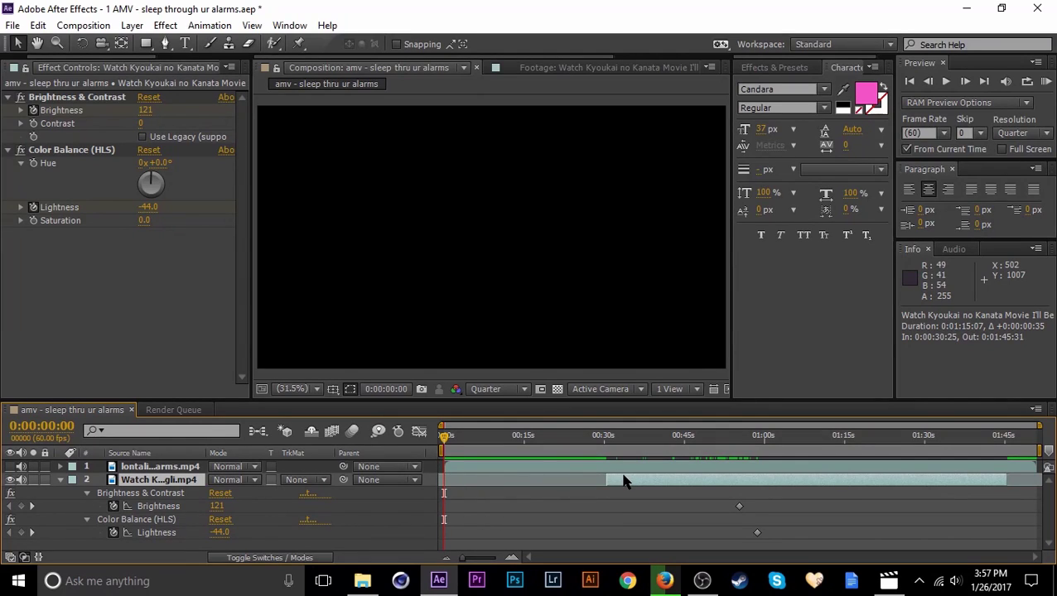
pyautogui.press('[')
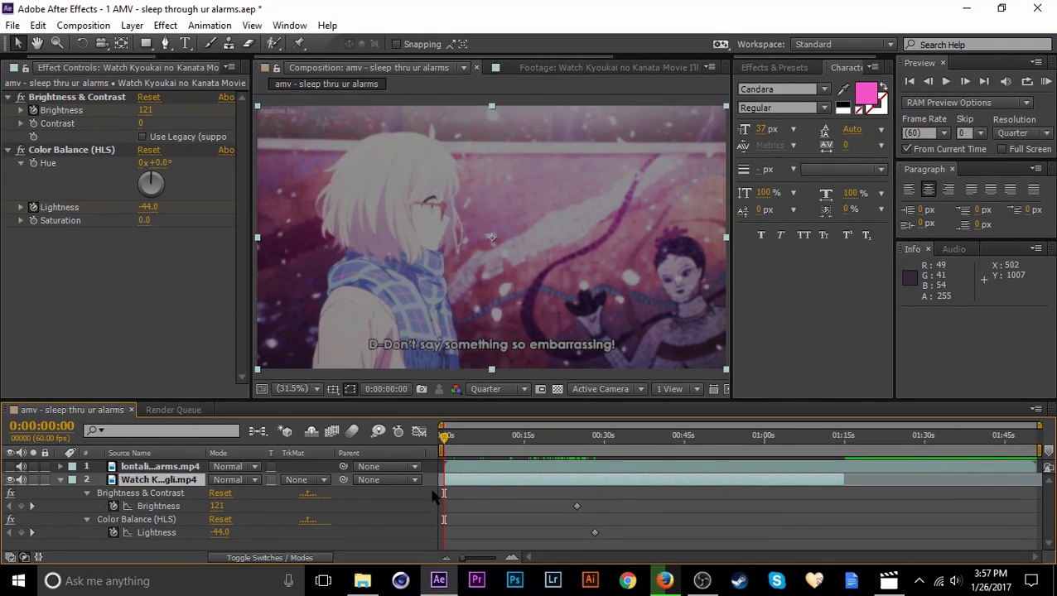
pyautogui.moveTo(446, 440); pyautogui.dragTo(681, 458)
pyautogui.press('[')
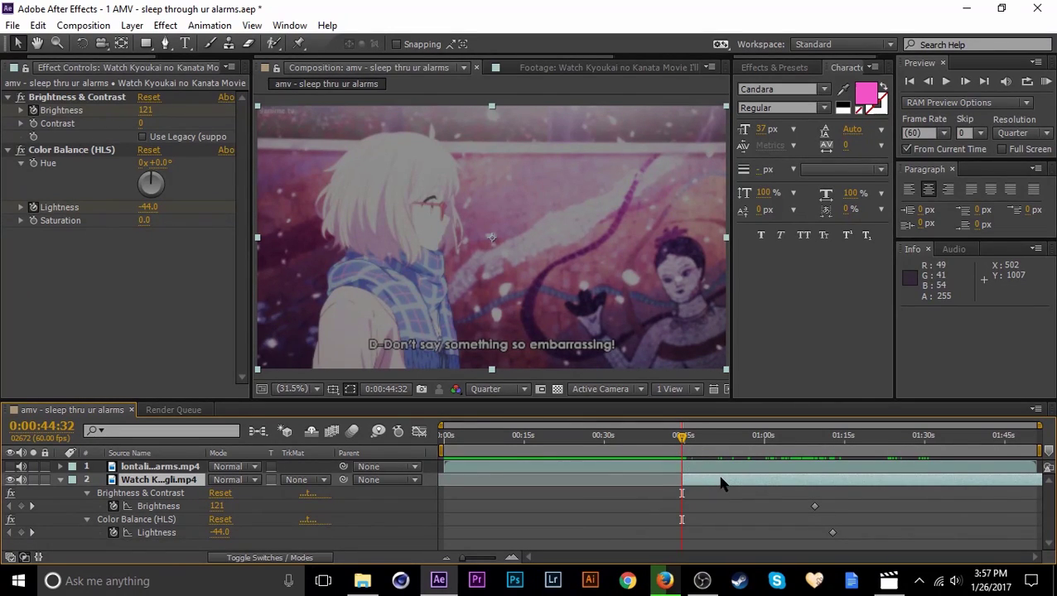
# Step: Slide the movie layer to start at about 0:00:25:54, and snap its end to the playhead at about 0:01:19:19
pyautogui.moveTo(721, 484); pyautogui.dragTo(622, 484)
pyautogui.moveTo(682, 438); pyautogui.dragTo(871, 455)
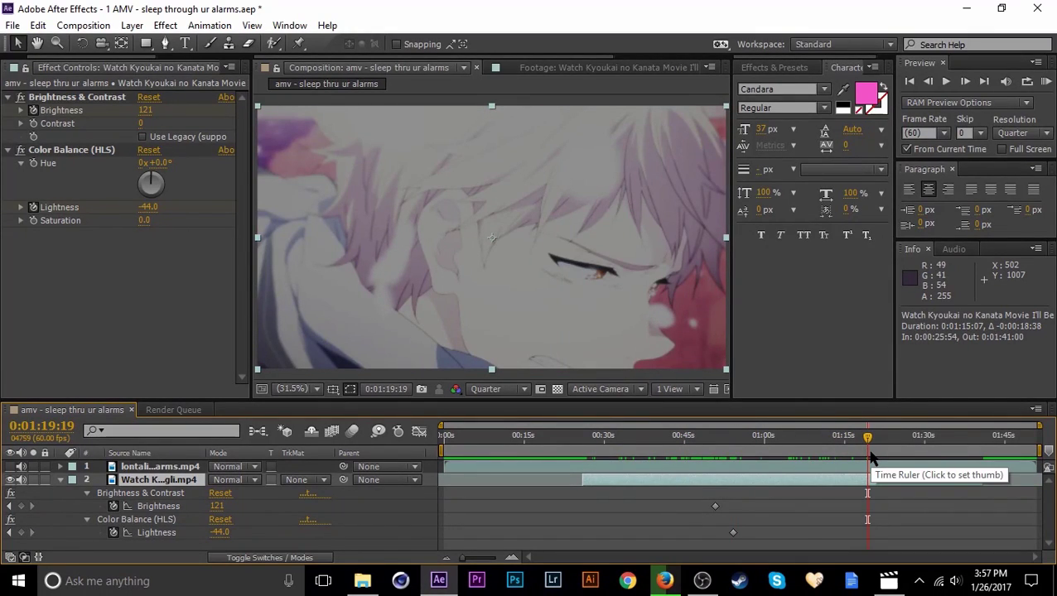
pyautogui.press(']')
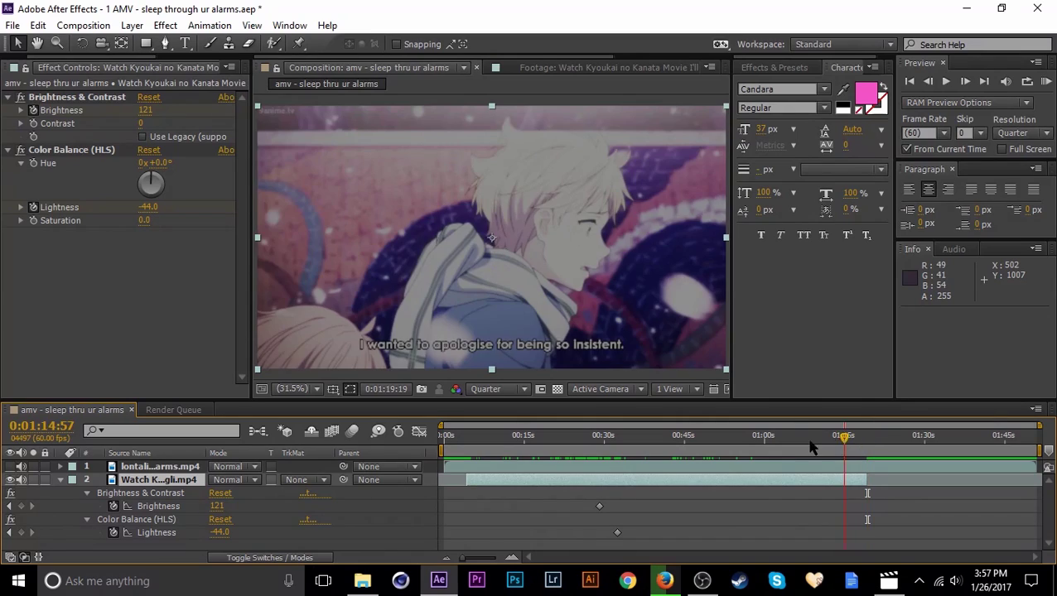
# Step: Snap the movie layer's start to 0:00:41:38, slide it back to about 0:00:17:02, and scrub to about 0:00:24:27
pyautogui.click(667, 444)
pyautogui.press('[')
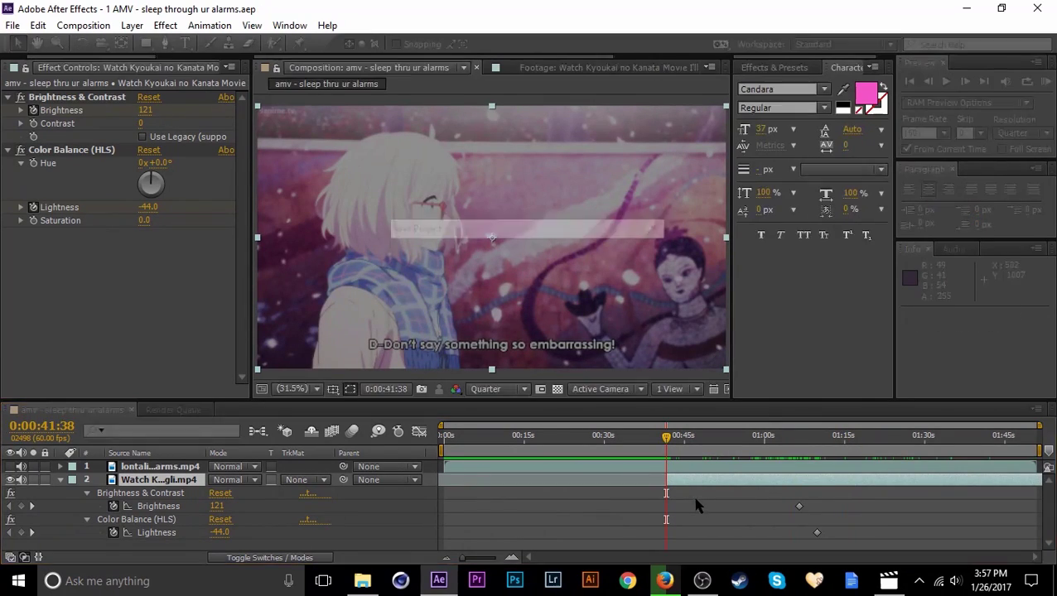
pyautogui.moveTo(696, 484); pyautogui.dragTo(563, 502)
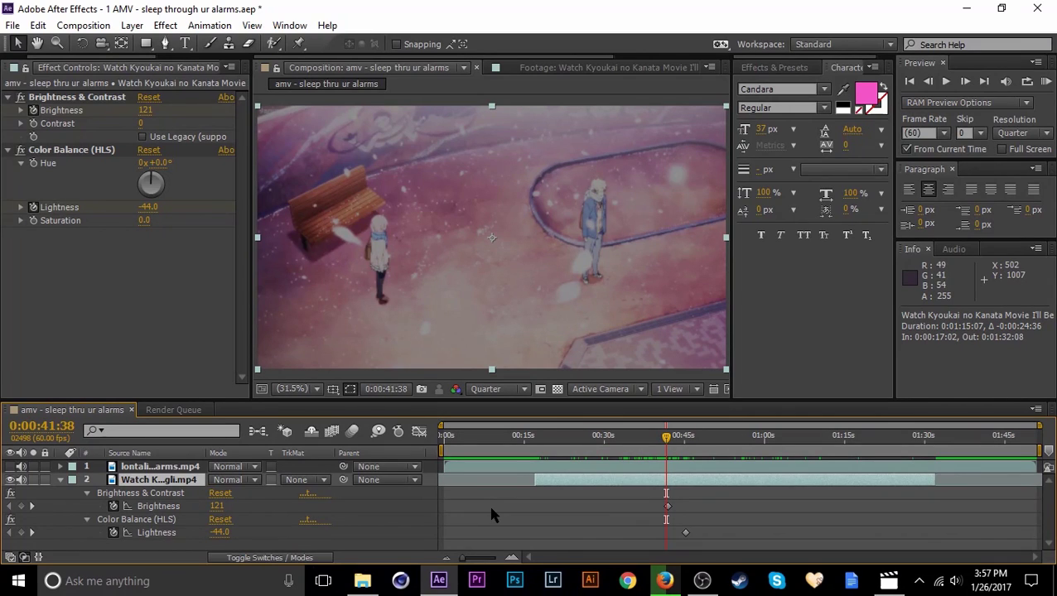
pyautogui.moveTo(619, 440); pyautogui.dragTo(572, 478)
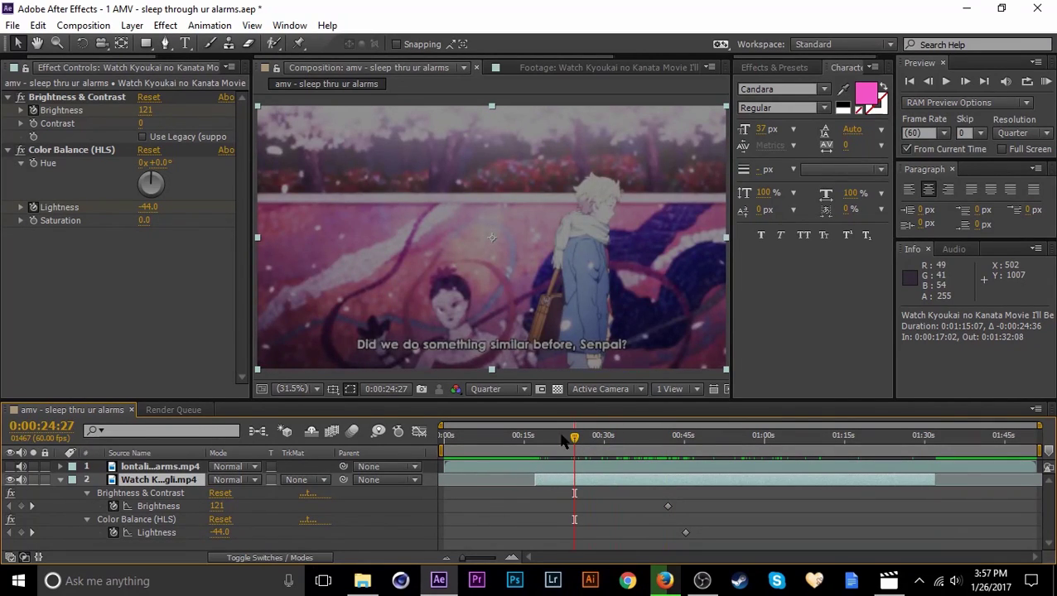
# Step: Set the movie layer's Color Balance (HLS) Lightness to -2 at 0:00:39:18 and save the project
pyautogui.moveTo(563, 442); pyautogui.dragTo(654, 480)
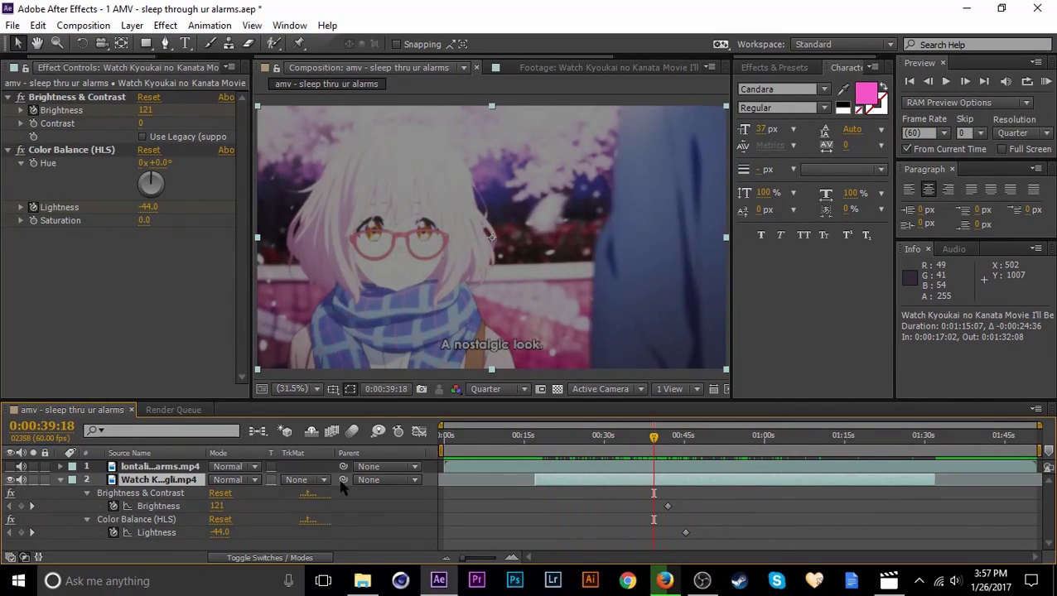
pyautogui.click(154, 215)
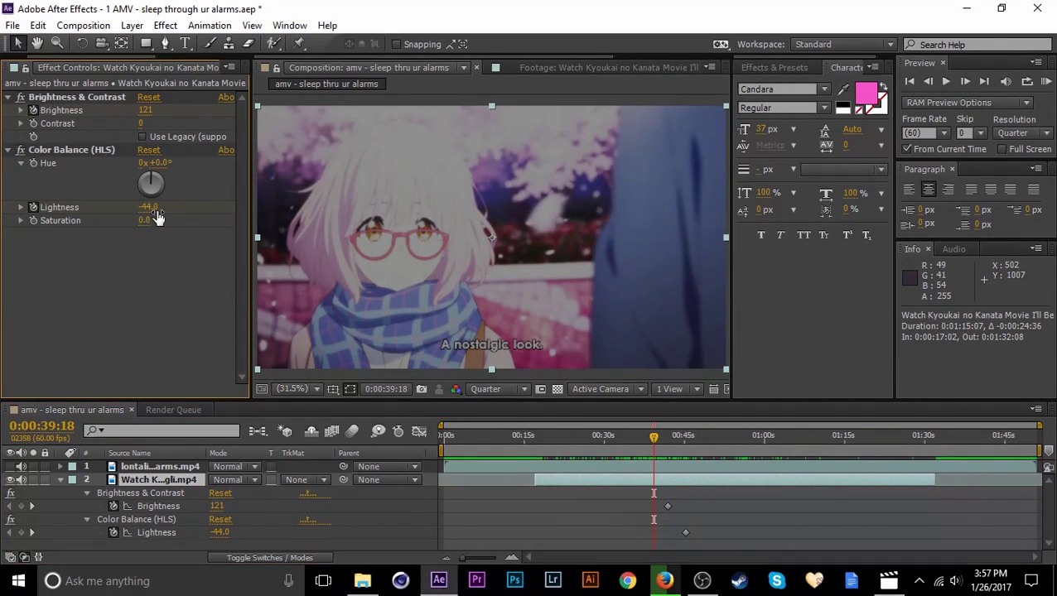
pyautogui.moveTo(158, 215); pyautogui.dragTo(196, 221)
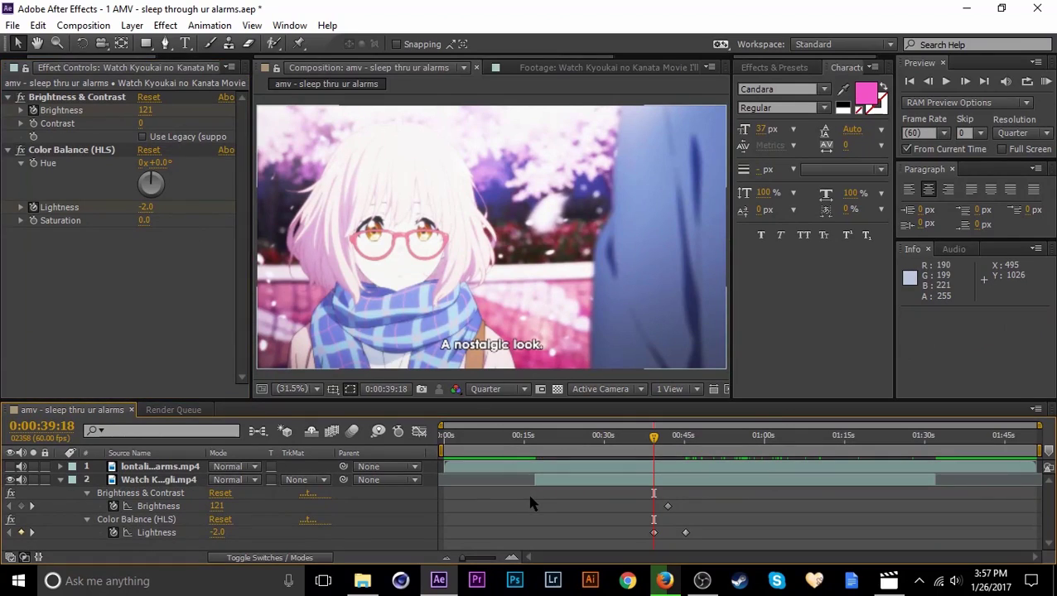
pyautogui.hotkey('ctrl', 's')
# Step: Undo the last Lightness change and scrub back to 0:00:32:45
pyautogui.moveTo(659, 446)
pyautogui.mouseDown()
pyautogui.moveTo(621, 444)
pyautogui.moveTo(641, 443)
pyautogui.mouseUp()
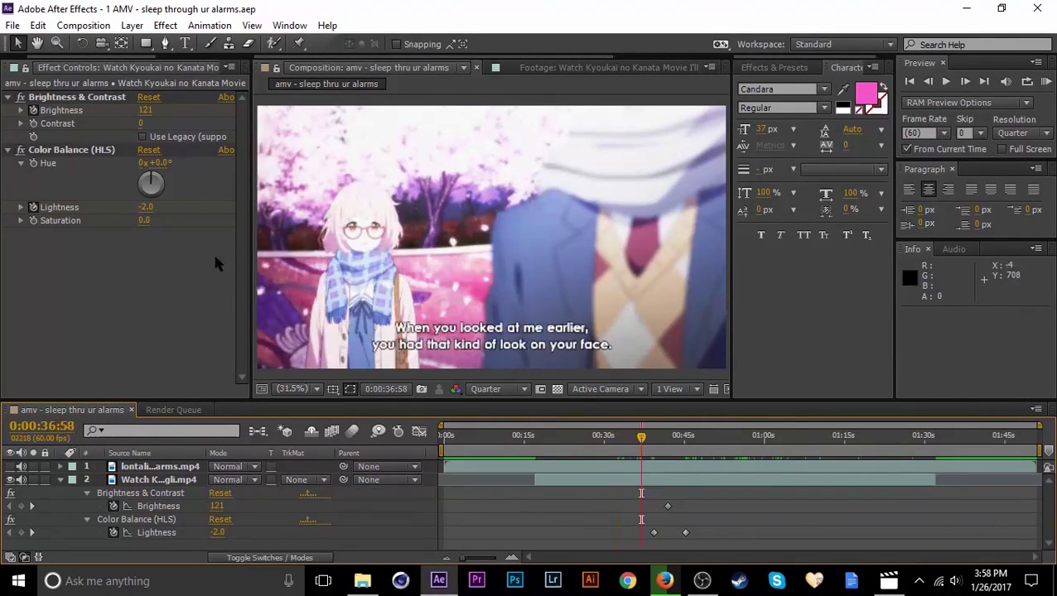
pyautogui.click(644, 439)
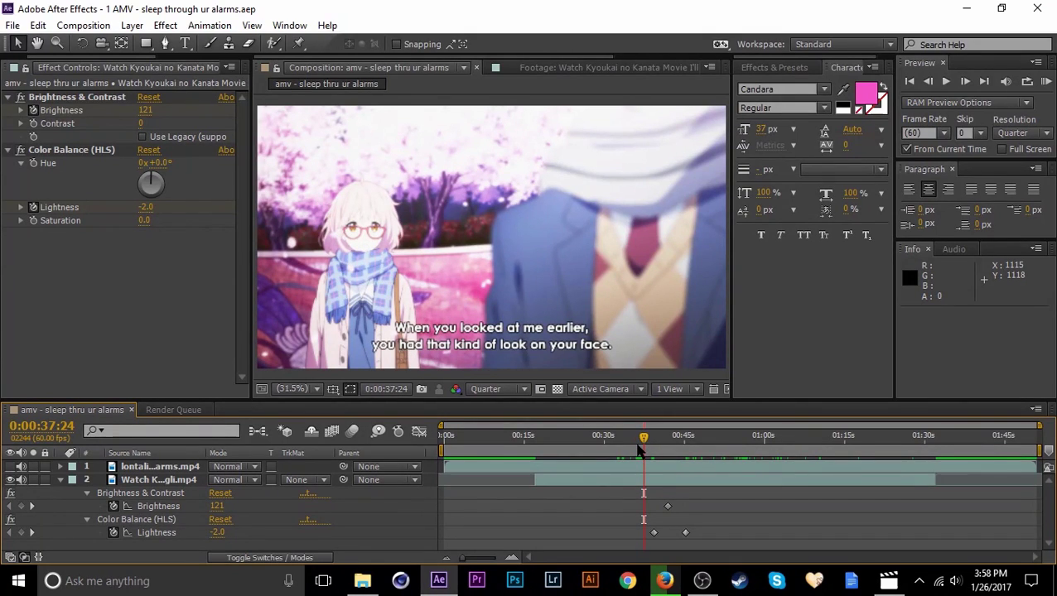
pyautogui.hotkey('ctrl', 'z')
pyautogui.click(652, 444)
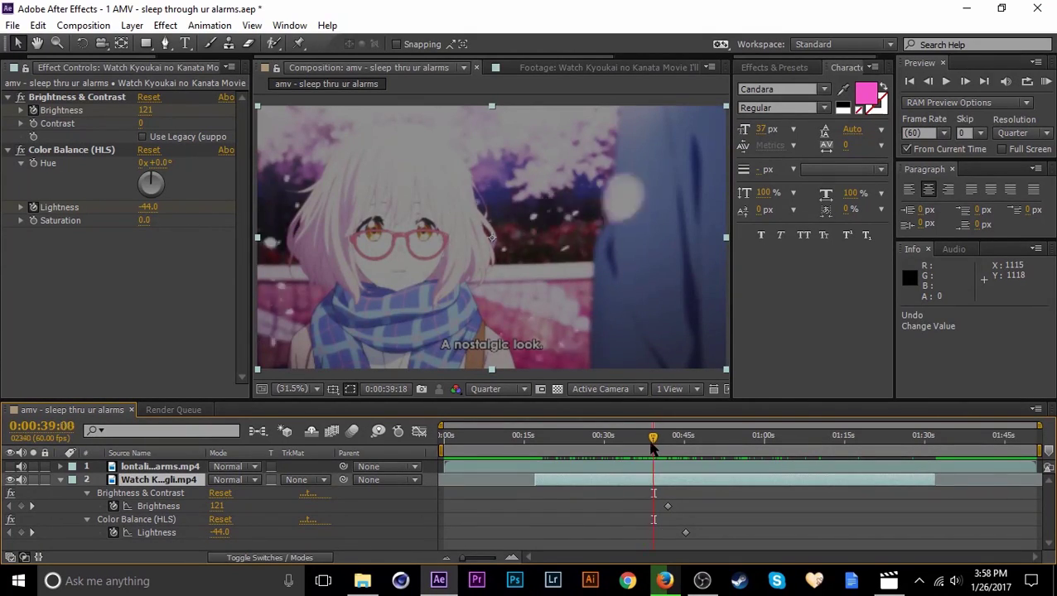
pyautogui.moveTo(652, 448); pyautogui.dragTo(619, 454)
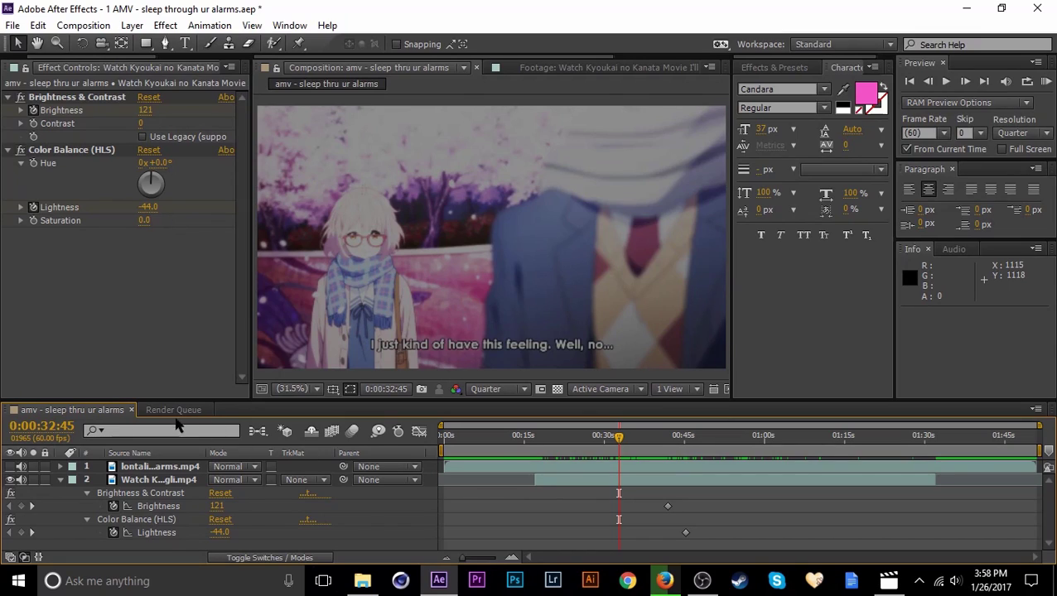
# Step: Collapse the movie layer's properties and close the project, saving its changes
pyautogui.click(59, 479)
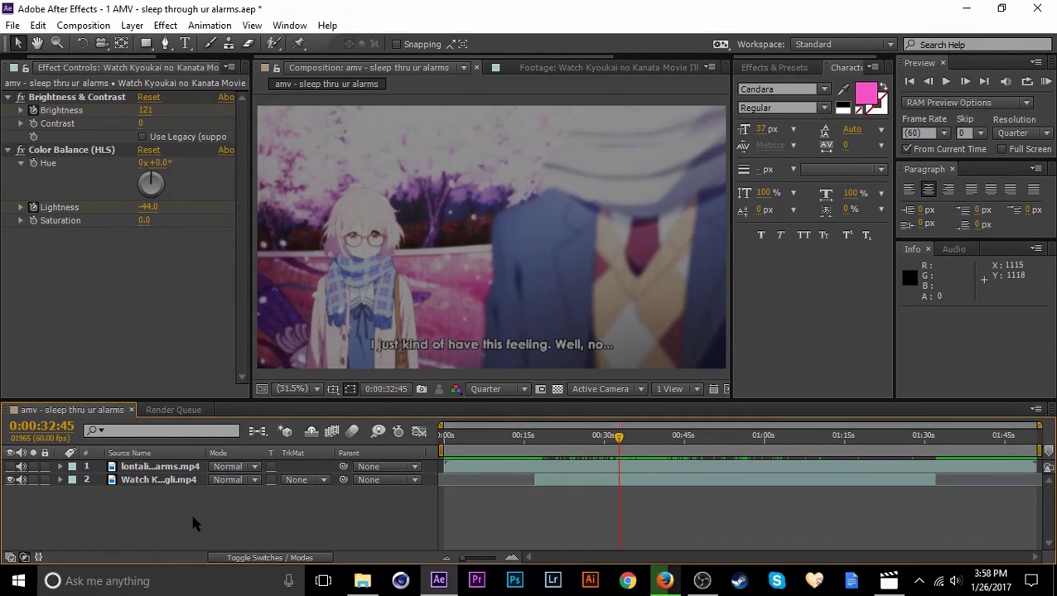
pyautogui.moveTo(587, 439); pyautogui.dragTo(553, 446)
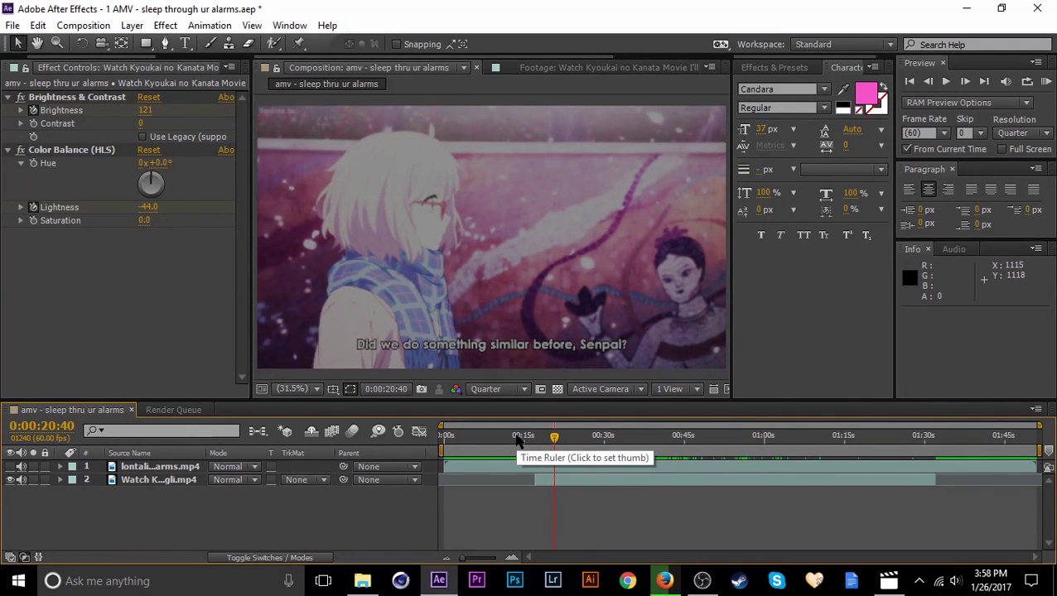
pyautogui.hotkey('ctrl', 'q')
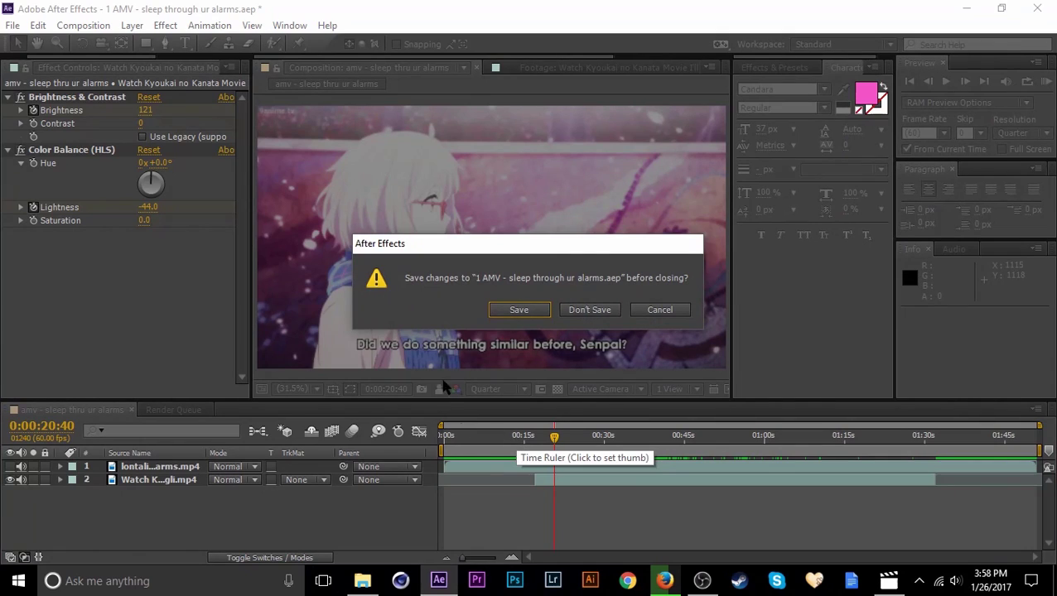
pyautogui.click(517, 310)
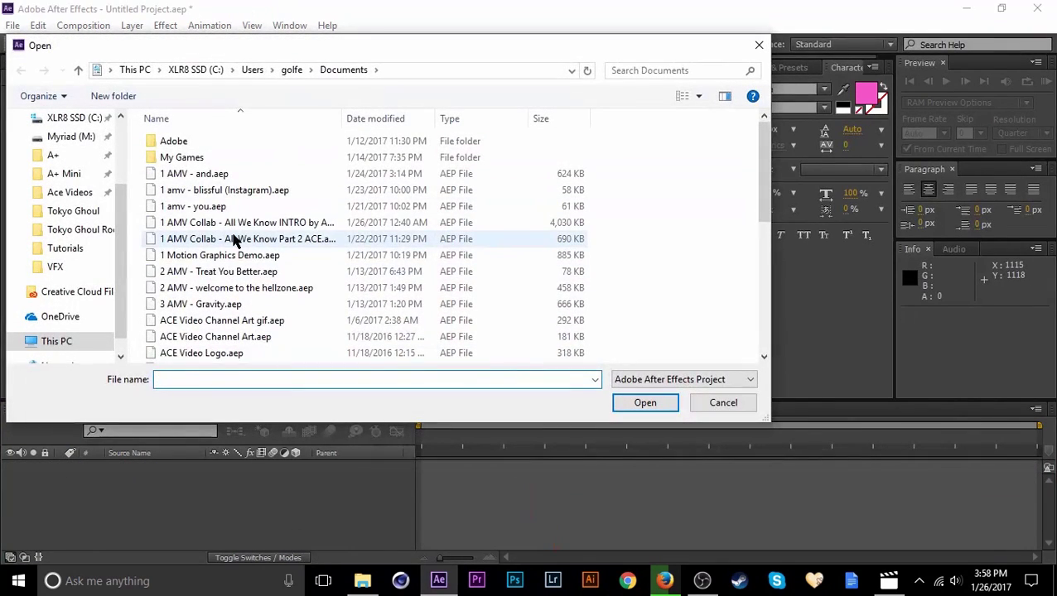
# Step: Find and open the project 1 amv - you.aep in the Documents folder
pyautogui.scroll(-1, 234, 236)
pyautogui.moveTo(763, 205)
pyautogui.mouseDown()
pyautogui.moveTo(757, 222)
pyautogui.moveTo(757, 200)
pyautogui.mouseUp()
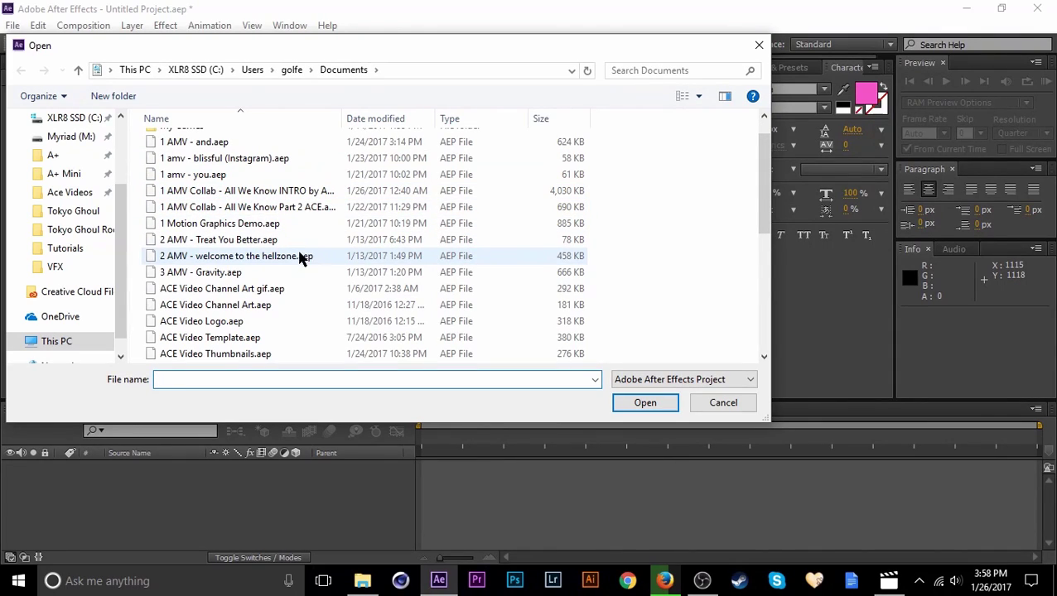
pyautogui.moveTo(762, 219)
pyautogui.mouseDown()
pyautogui.moveTo(766, 207)
pyautogui.moveTo(762, 238)
pyautogui.moveTo(758, 203)
pyautogui.moveTo(757, 225)
pyautogui.mouseUp()
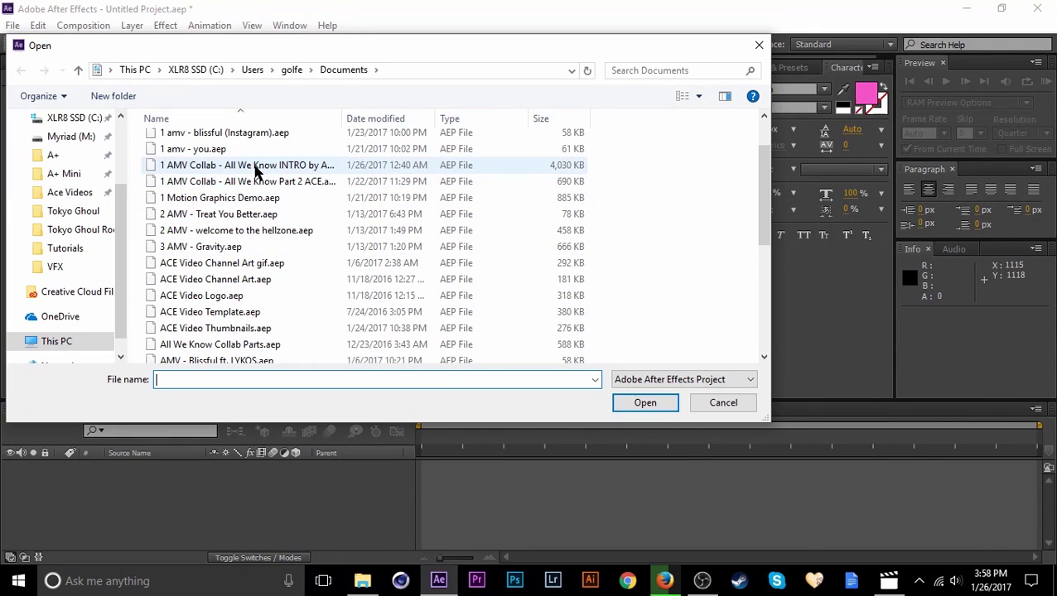
pyautogui.moveTo(767, 229); pyautogui.dragTo(767, 190)
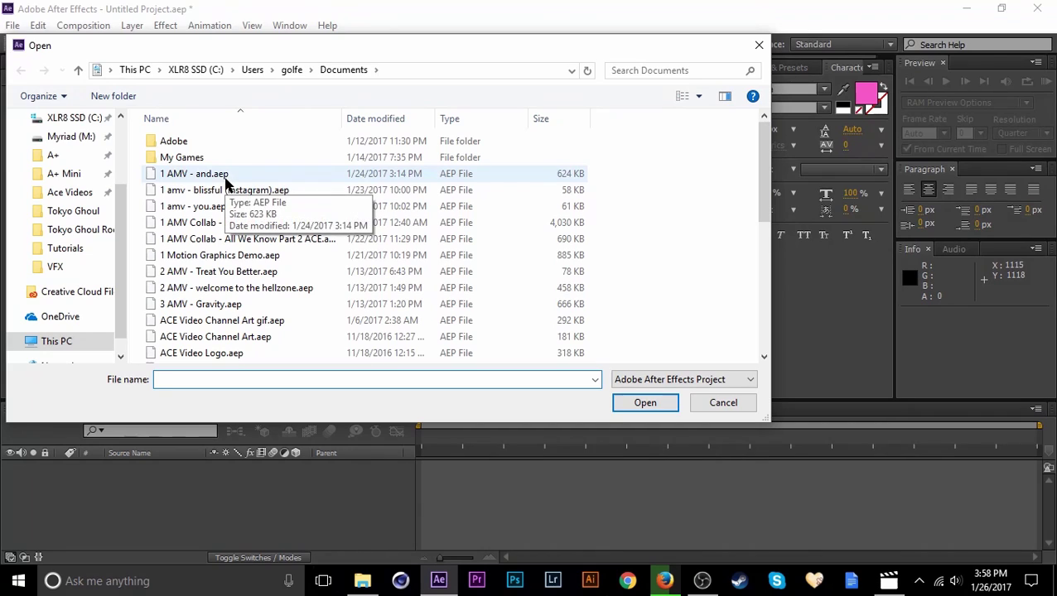
pyautogui.doubleClick(229, 208)
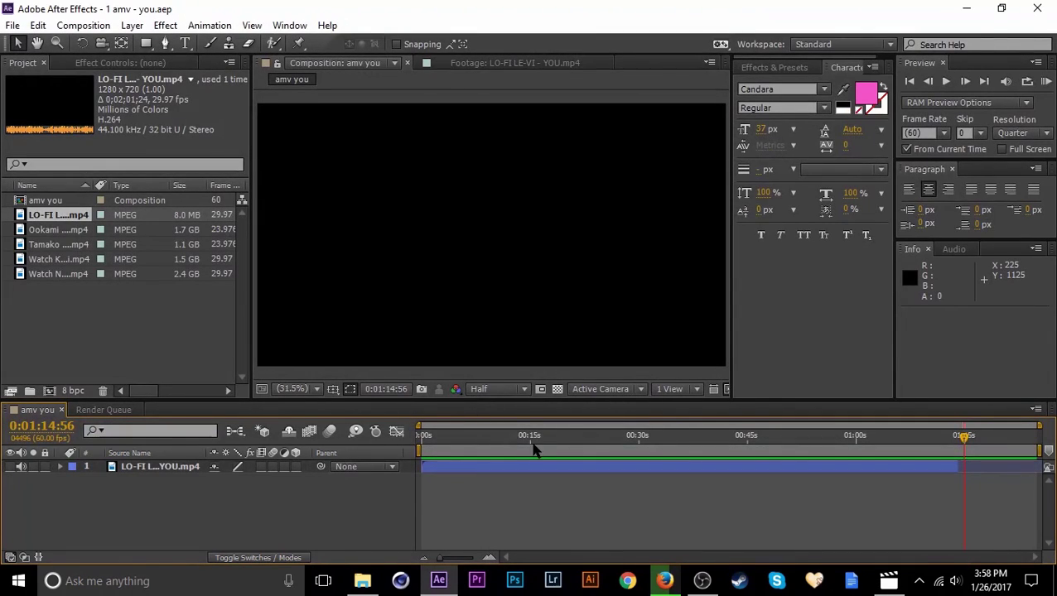
# Step: Slide the music layer later in the timeline, and snap its start back to the playhead at 0:00:00:00
pyautogui.moveTo(506, 446)
pyautogui.mouseDown()
pyautogui.moveTo(586, 448)
pyautogui.moveTo(504, 454)
pyautogui.mouseUp()
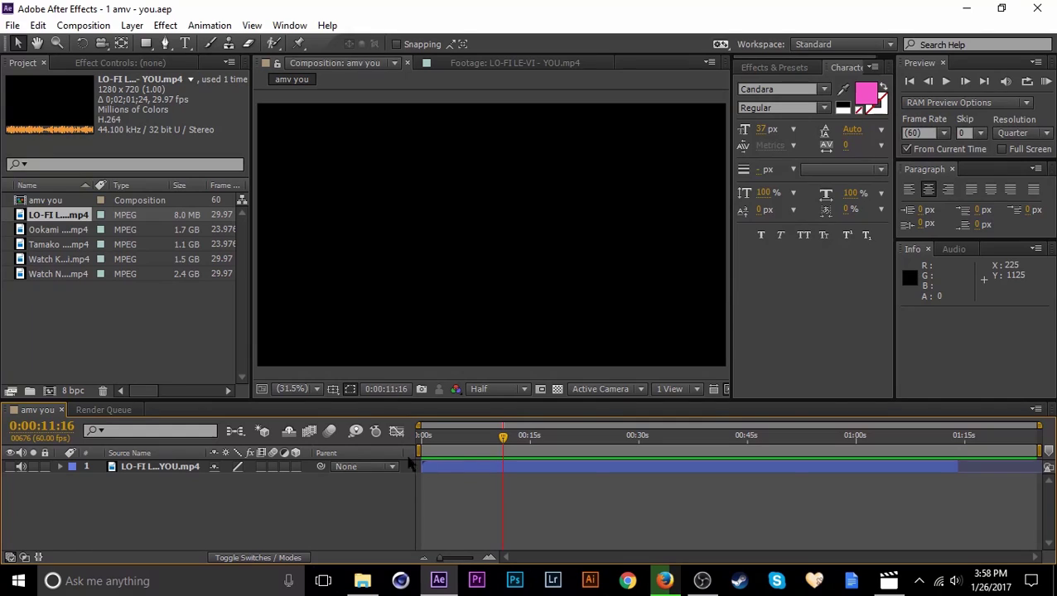
pyautogui.moveTo(479, 465); pyautogui.dragTo(525, 466)
pyautogui.moveTo(533, 439); pyautogui.dragTo(394, 454)
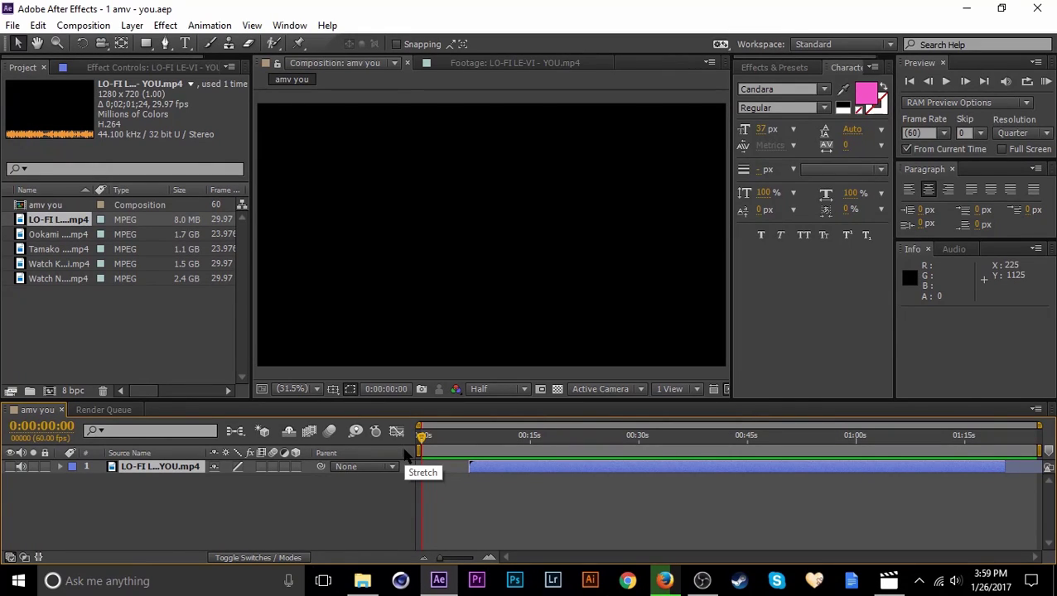
pyautogui.press('[')
pyautogui.click(519, 511)
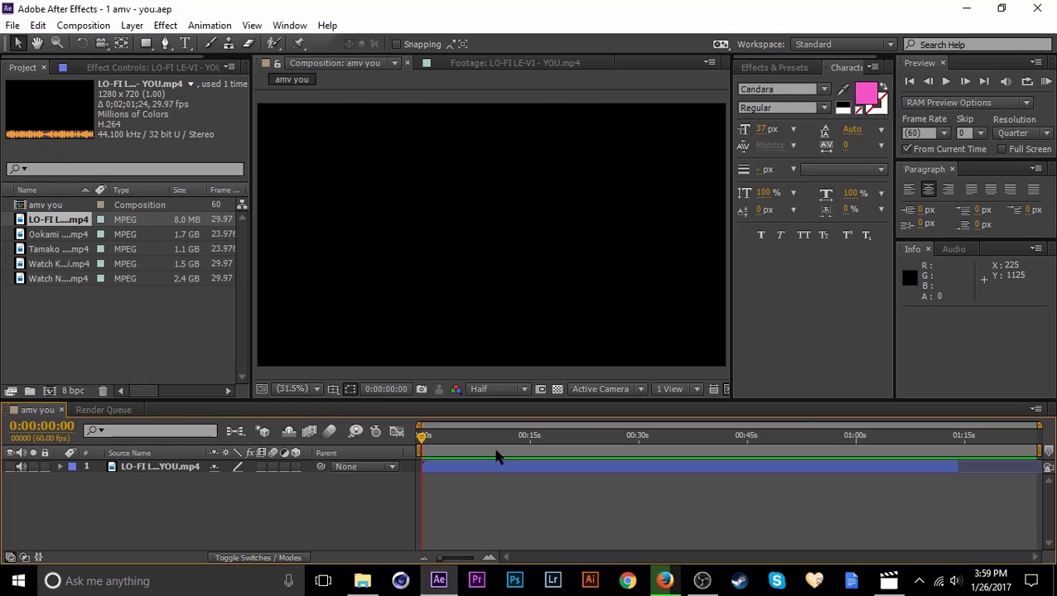
pyautogui.click(511, 442)
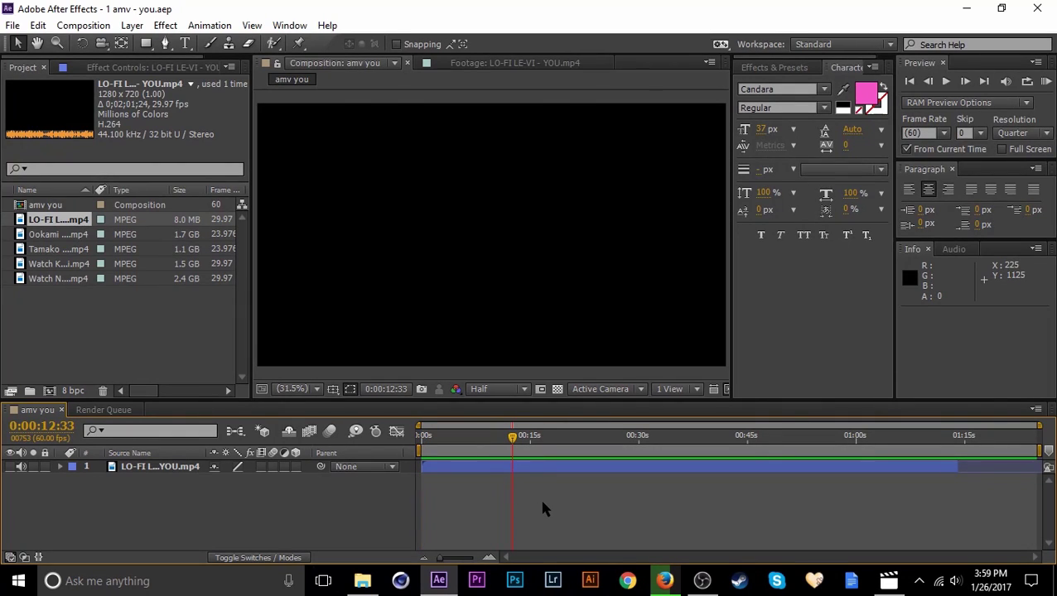
pyautogui.click(524, 442)
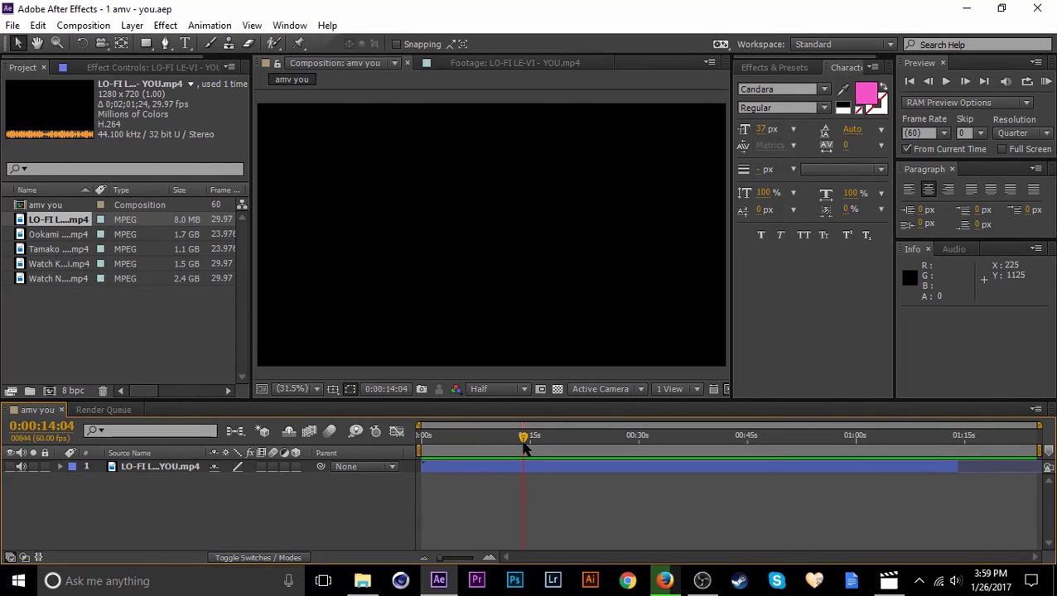
pyautogui.hotkey('ctrl', 'shift', 's')
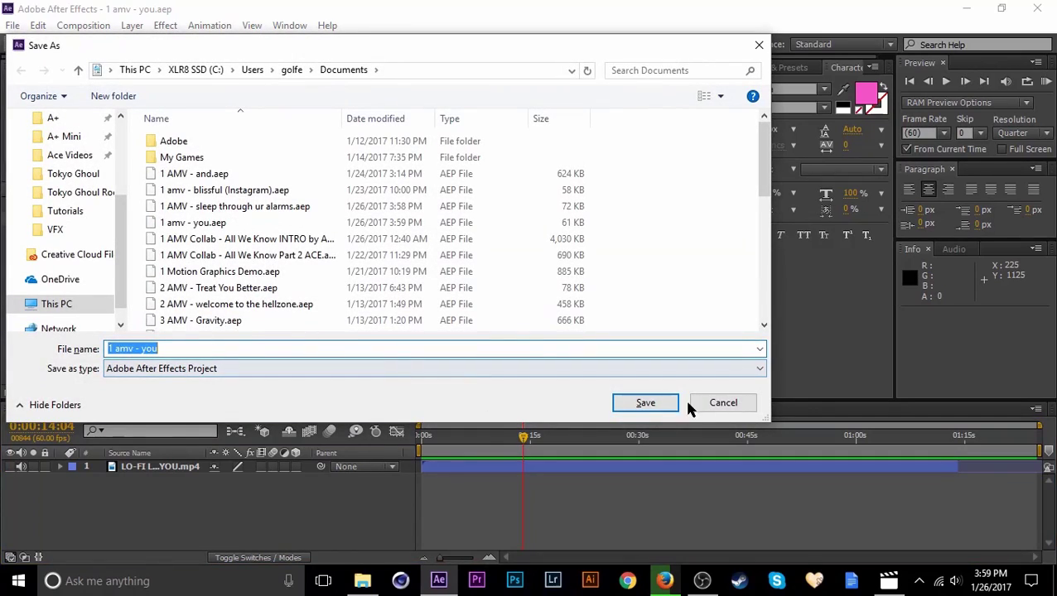
pyautogui.click(717, 401)
# Step: Select the music layer and move the playhead to 0:00:10:50
pyautogui.click(564, 442)
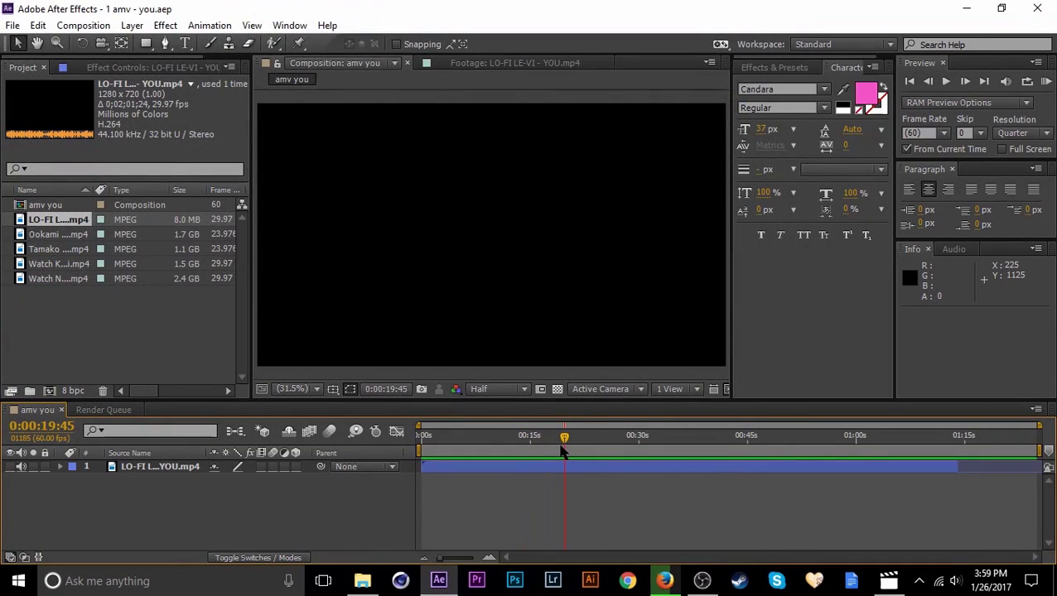
pyautogui.click(522, 474)
pyautogui.moveTo(510, 451); pyautogui.dragTo(499, 452)
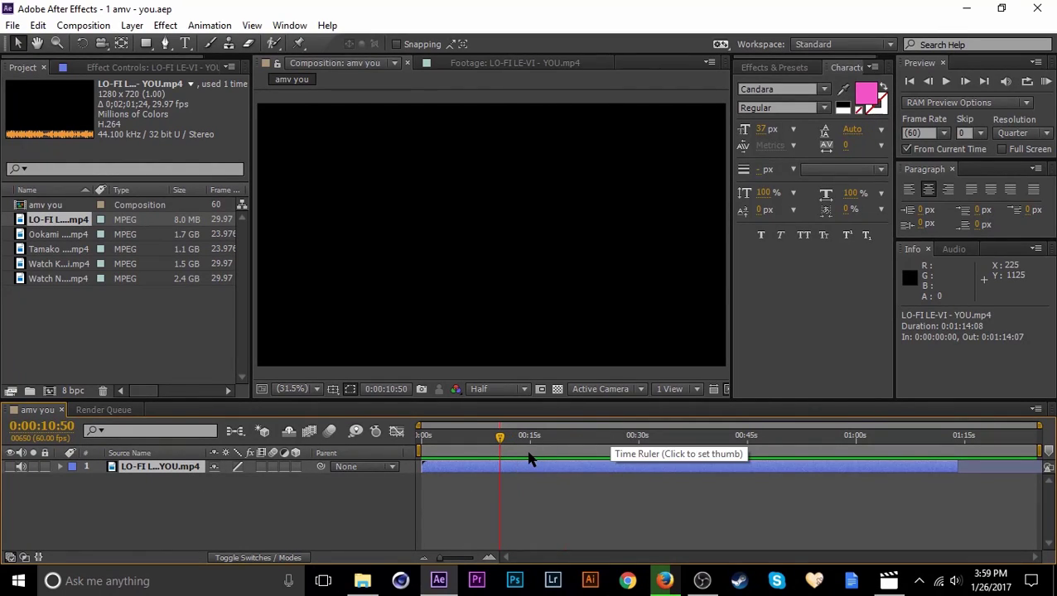
# Step: Trim the Kyoukai no Kanata footage from about 0;35;33 to 0;36;28;04 and add it below the music layer in the timeline
pyautogui.doubleClick(56, 264)
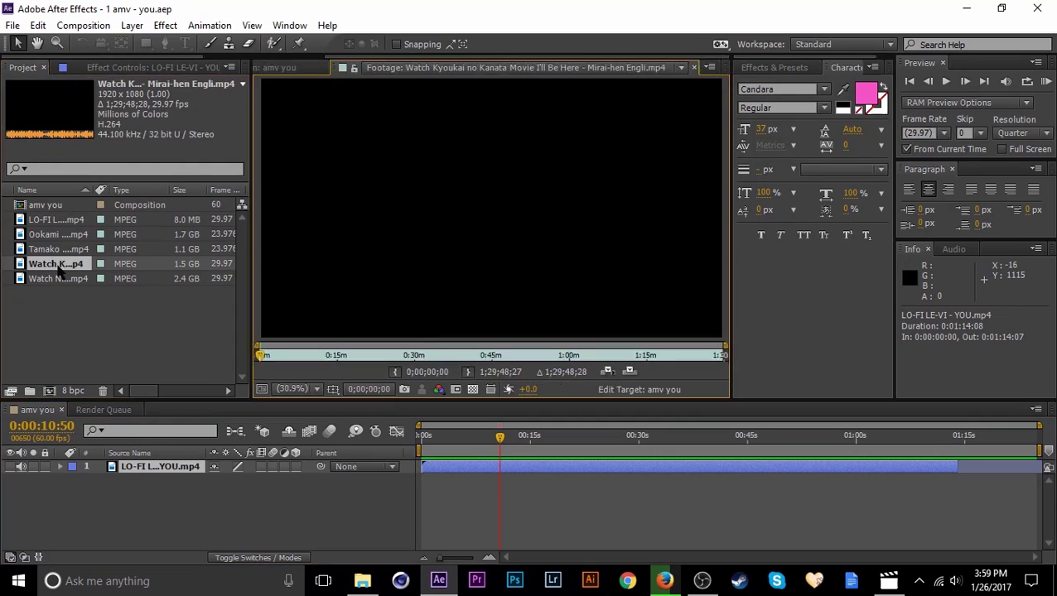
pyautogui.click(443, 356)
pyautogui.click(395, 372)
pyautogui.moveTo(442, 357); pyautogui.dragTo(447, 359)
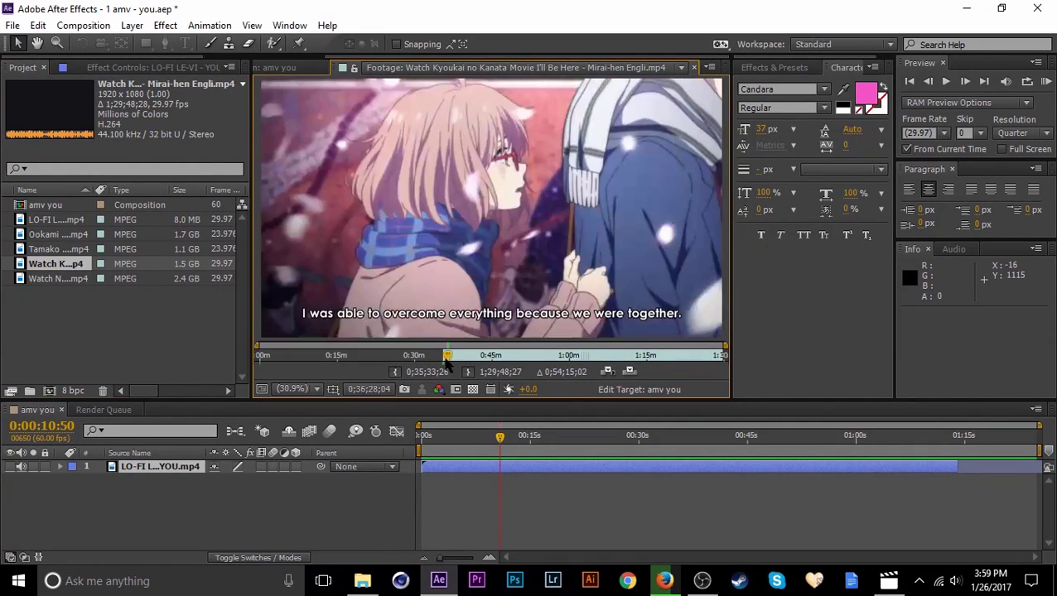
pyautogui.click(469, 372)
pyautogui.moveTo(76, 265); pyautogui.dragTo(247, 492)
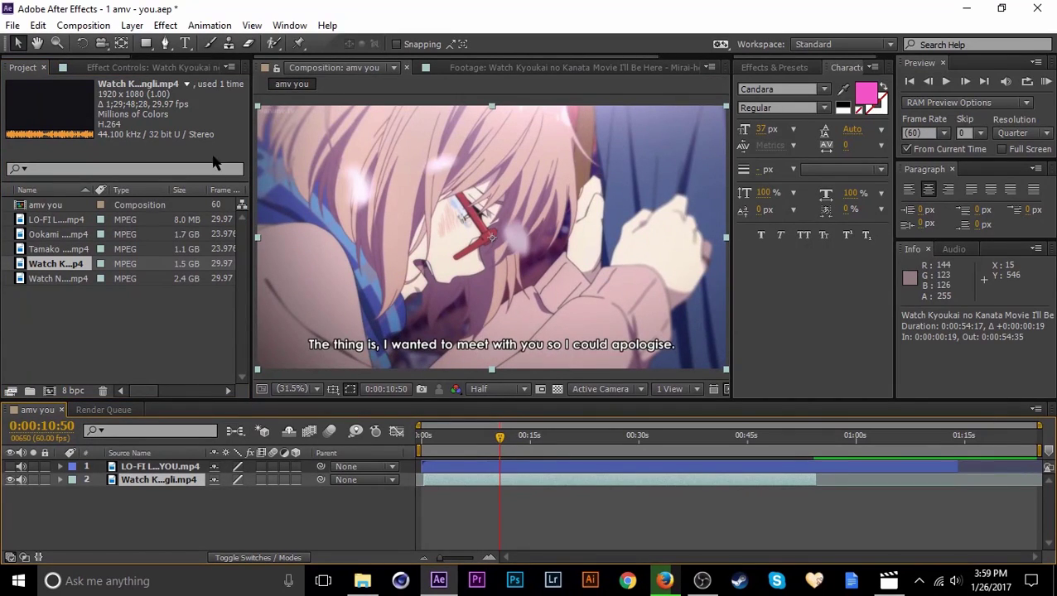
# Step: Apply Fast Blur to the movie layer, keyframe Blurriness at 0 at 0:00:10:50, and reveal the keyframed property
pyautogui.click(165, 25)
pyautogui.moveTo(213, 134)
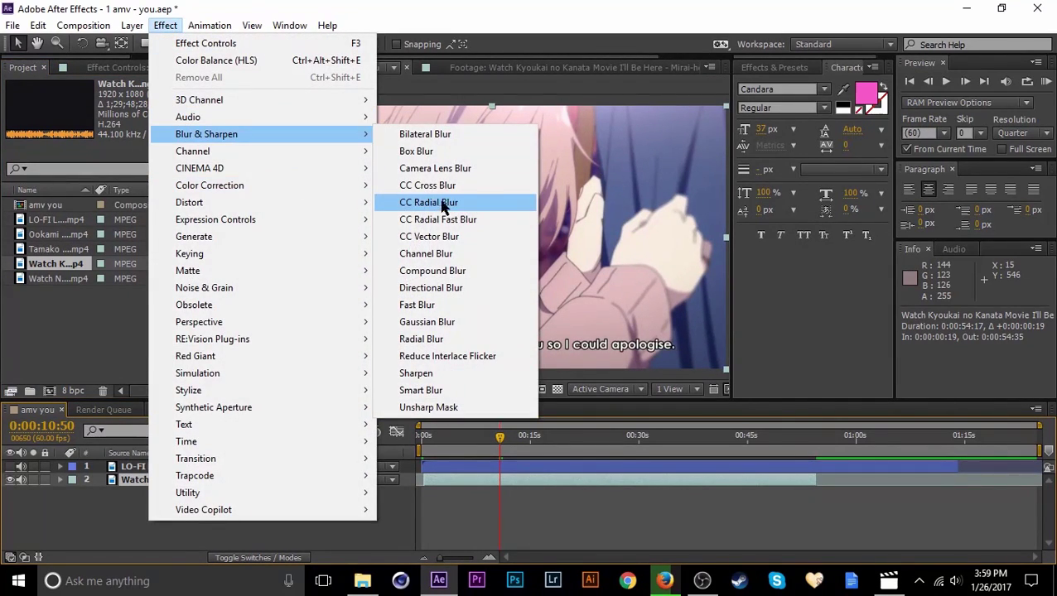
pyautogui.click(418, 305)
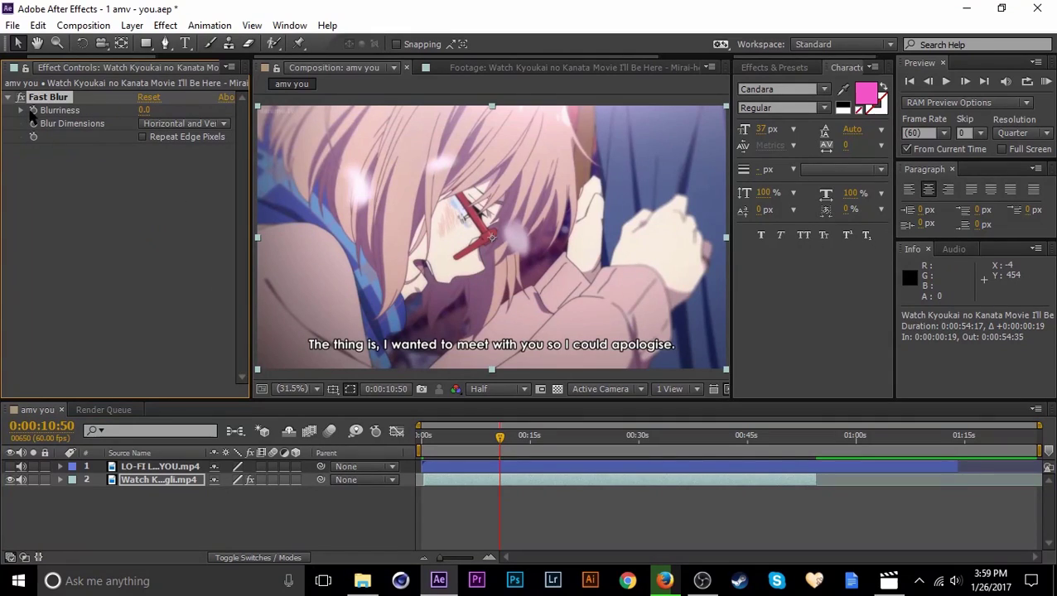
pyautogui.press('u')
# Step: Raise Blurriness at 0:00:12:27 and return it to 0 at about 0:00:13:40 to make a short blur pulse
pyautogui.moveTo(501, 450); pyautogui.dragTo(511, 448)
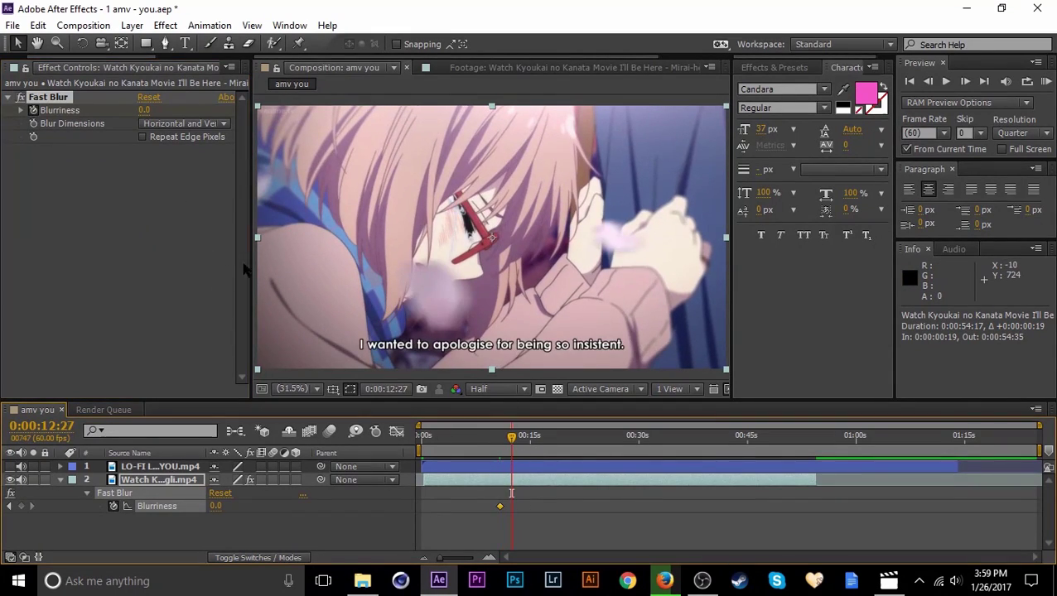
pyautogui.moveTo(144, 110); pyautogui.dragTo(171, 120)
pyautogui.moveTo(529, 450)
pyautogui.mouseDown()
pyautogui.moveTo(468, 448)
pyautogui.moveTo(509, 449)
pyautogui.moveTo(524, 466)
pyautogui.mouseUp()
pyautogui.moveTo(221, 506); pyautogui.dragTo(135, 511)
pyautogui.click(306, 521)
# Step: Try a Blurriness keyframe of 55 at 0:00:15:53 and undo it
pyautogui.moveTo(494, 450); pyautogui.dragTo(536, 454)
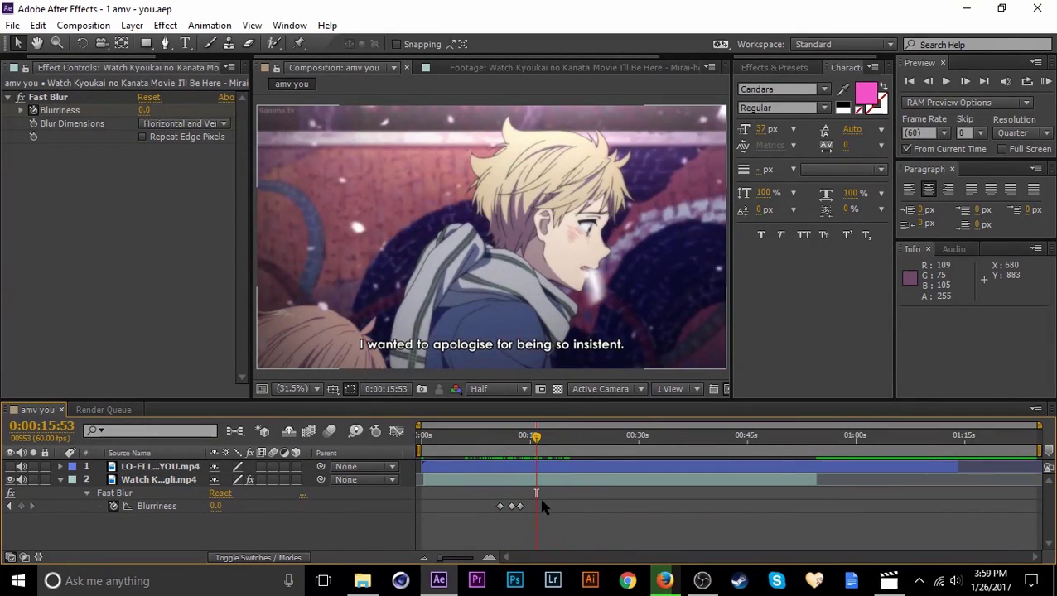
pyautogui.moveTo(215, 513); pyautogui.dragTo(484, 464)
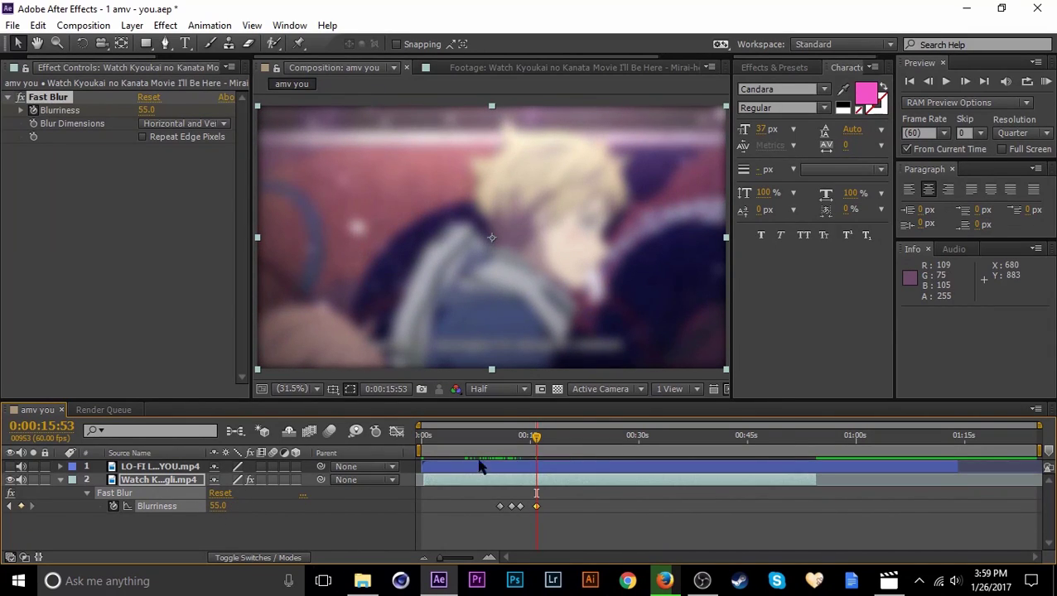
pyautogui.hotkey('ctrl', 'z')
# Step: Copy the three Blurriness keyframes and paste them on the movie layer at 0:00:16:57
pyautogui.moveTo(547, 500); pyautogui.dragTo(481, 530)
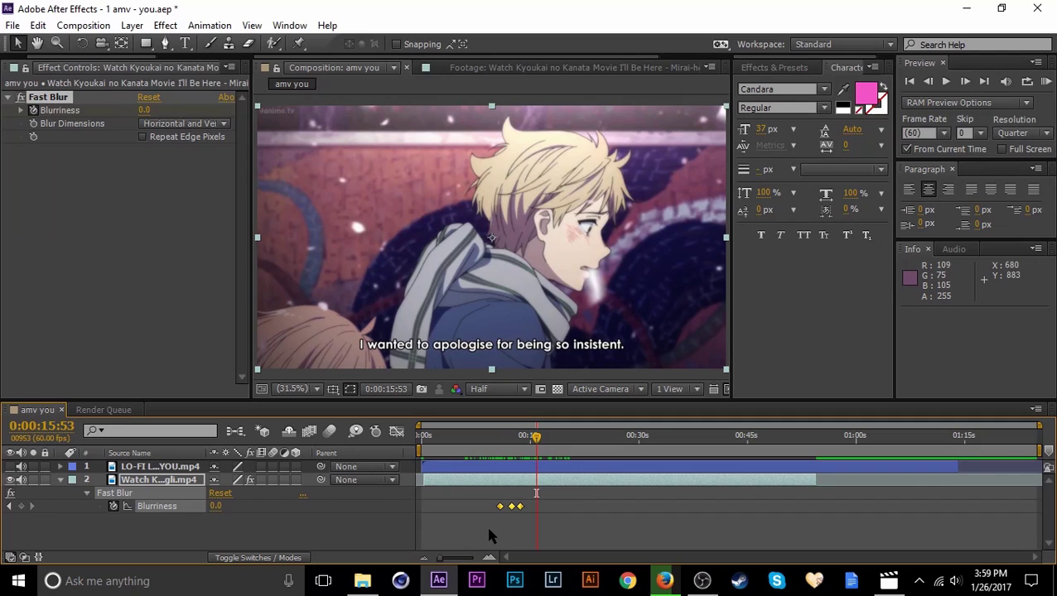
pyautogui.hotkey('ctrl', 'c')
pyautogui.click(543, 442)
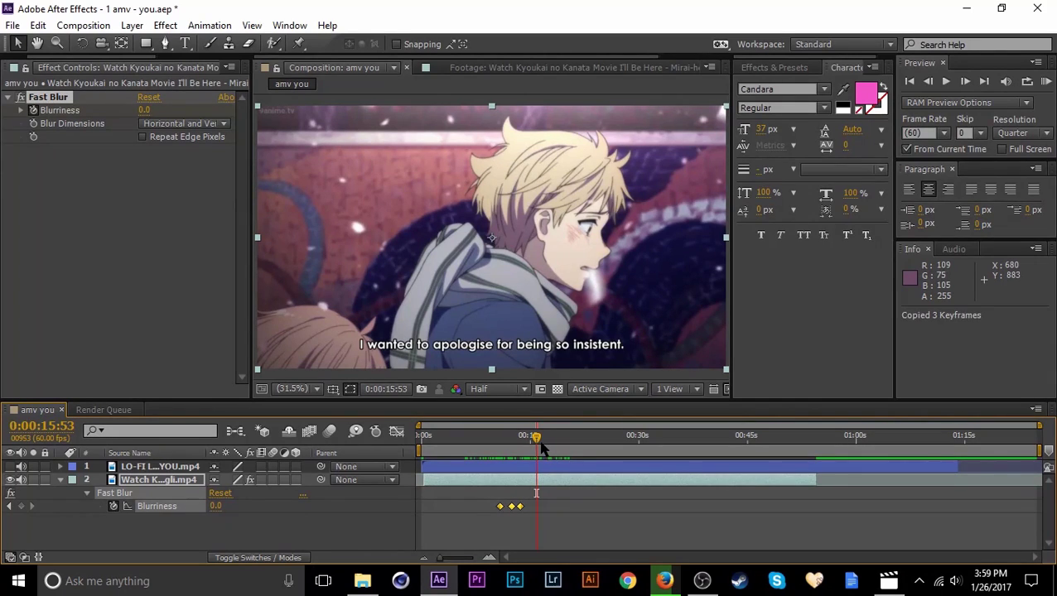
pyautogui.click(547, 511)
pyautogui.click(541, 441)
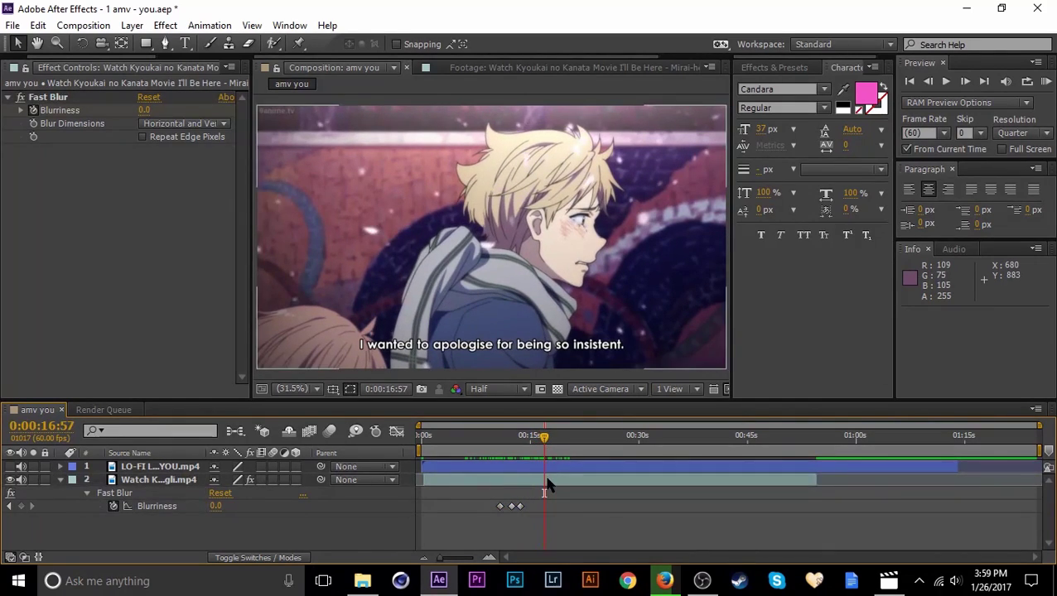
pyautogui.hotkey('ctrl', 'v')
pyautogui.click(539, 436)
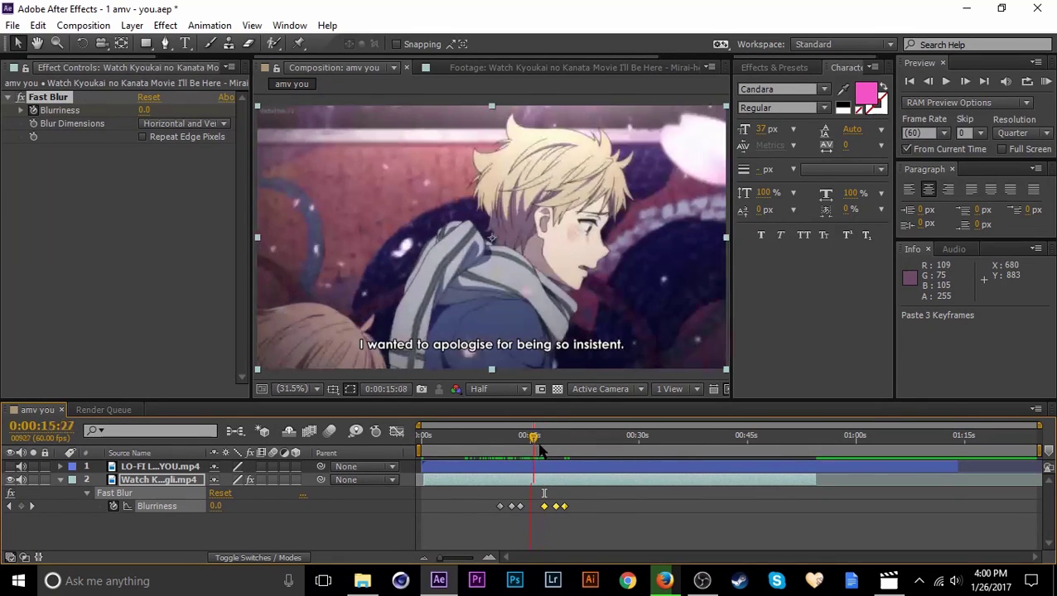
pyautogui.moveTo(563, 506); pyautogui.dragTo(551, 506)
# Step: Move the playhead to 0:00:10:05, collapse the movie layer's properties and copy the whole layer
pyautogui.moveTo(542, 437); pyautogui.dragTo(495, 448)
pyautogui.click(59, 482)
pyautogui.click(158, 481)
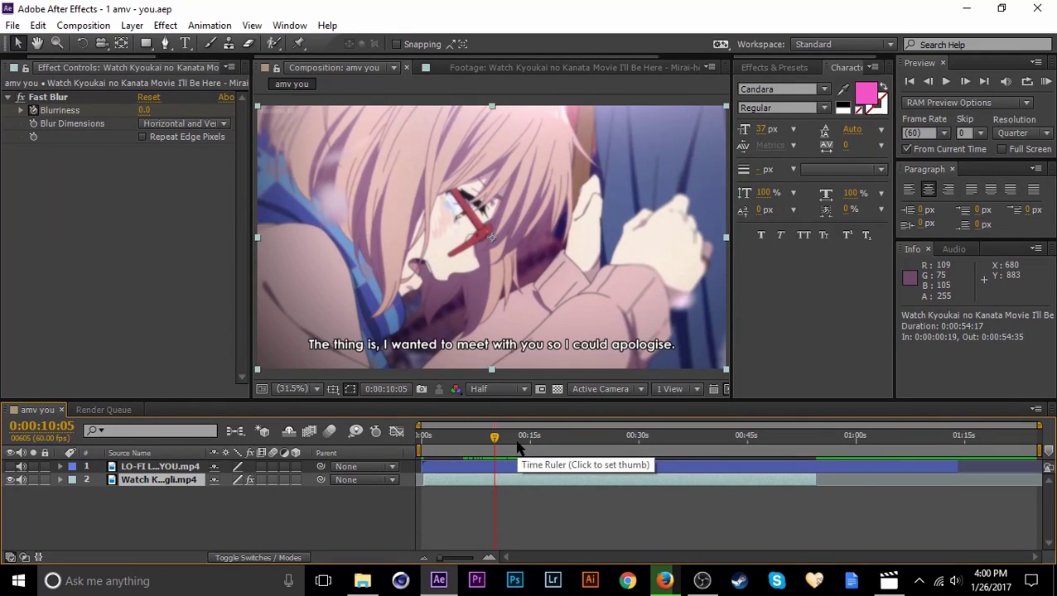
pyautogui.hotkey('ctrl', 'c')
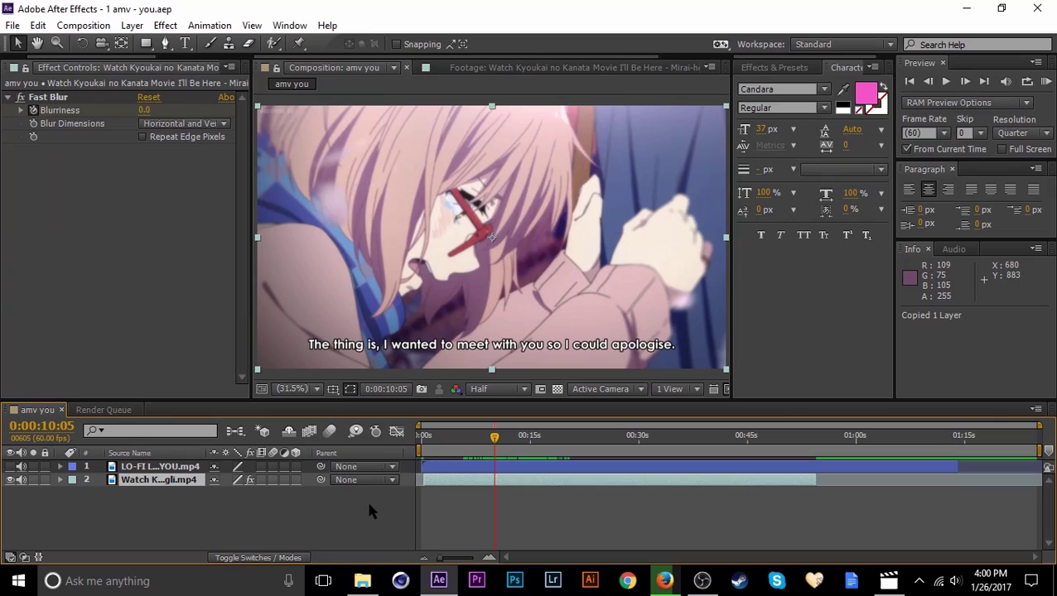
# Step: Paste the copied movie layer above the original and set its blending mode to Exclusion
pyautogui.hotkey('ctrl', 'v')
pyautogui.click(518, 437)
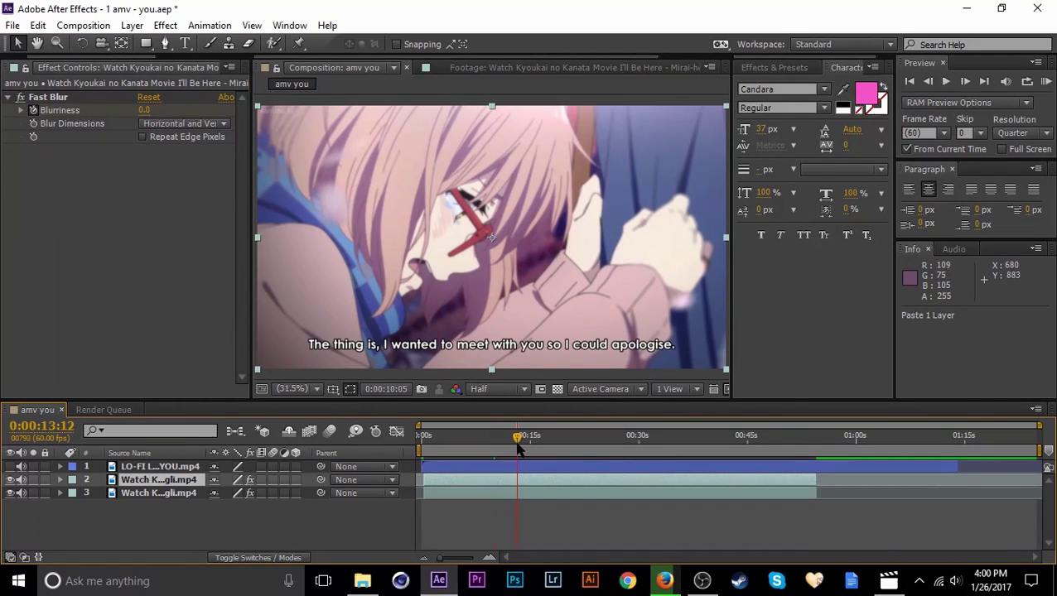
pyautogui.click(315, 558)
pyautogui.click(516, 436)
pyautogui.click(254, 479)
pyautogui.click(282, 474)
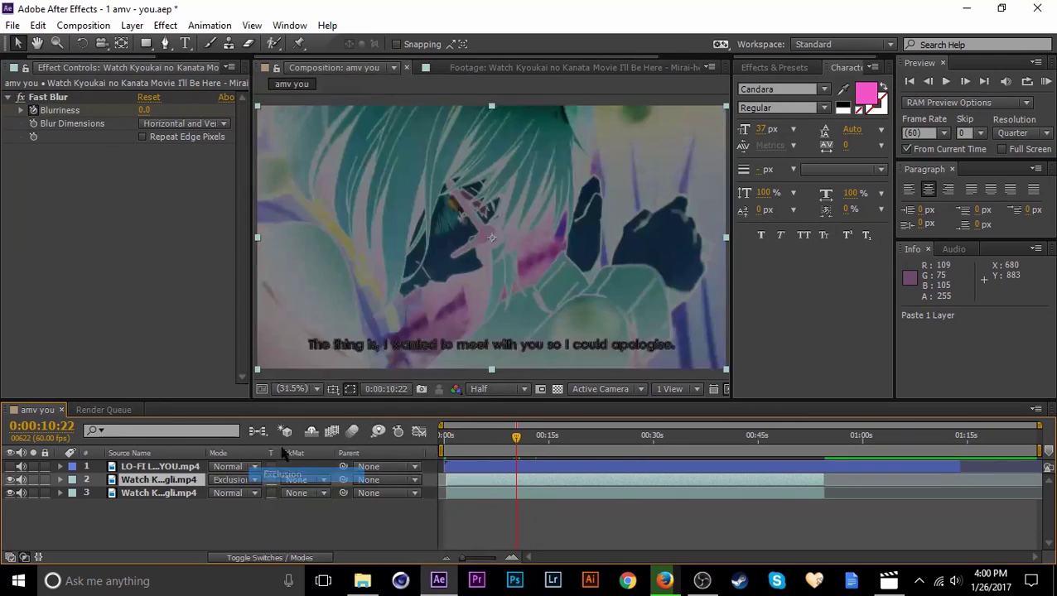
# Step: Change the pasted movie layer's blending mode to Overlay and preview the look around 0:00:12:35
pyautogui.click(248, 493)
pyautogui.click(248, 482)
pyautogui.click(232, 483)
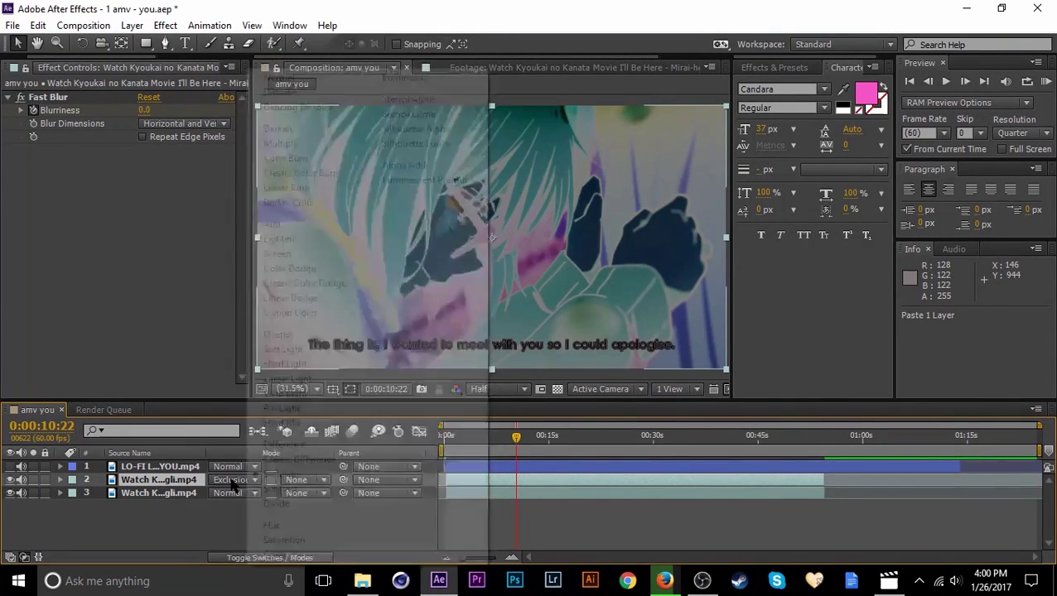
pyautogui.click(235, 480)
pyautogui.click(278, 328)
pyautogui.click(533, 439)
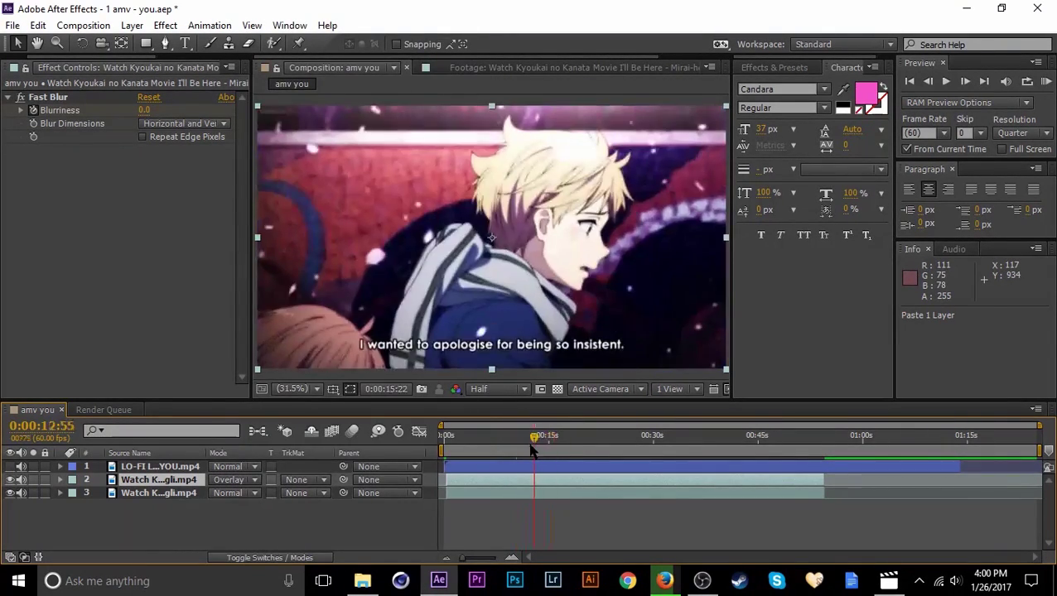
pyautogui.moveTo(532, 445)
pyautogui.mouseDown()
pyautogui.moveTo(564, 440)
pyautogui.moveTo(532, 447)
pyautogui.mouseUp()
# Step: Delete the pasted movie layer and save the project with the remaining movie layer muted
pyautogui.click(11, 480)
pyautogui.click(11, 481)
pyautogui.hotkey('ctrl', 's')
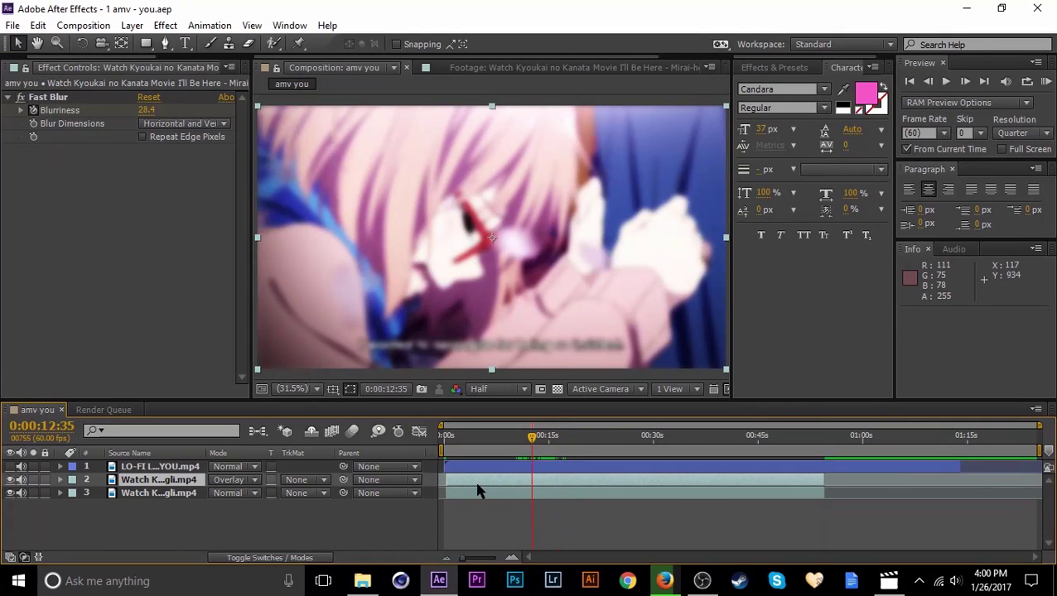
pyautogui.press('Delete')
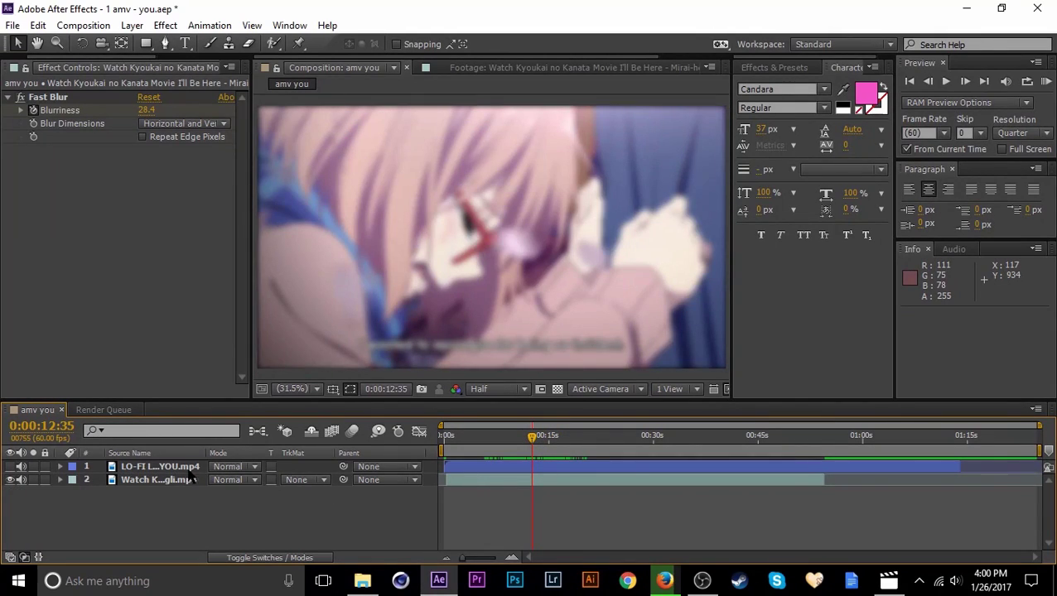
pyautogui.click(124, 480)
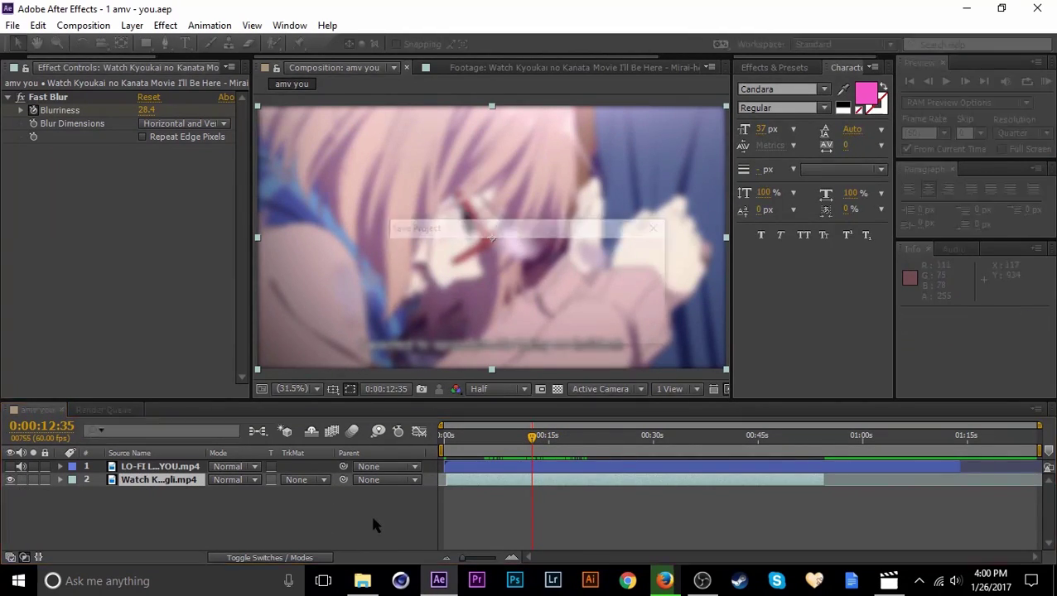
# Step: Duplicate the movie layer with the playhead at 0:00:15:29 and delete the duplicate again
pyautogui.moveTo(546, 447)
pyautogui.mouseDown()
pyautogui.moveTo(562, 448)
pyautogui.moveTo(553, 450)
pyautogui.mouseUp()
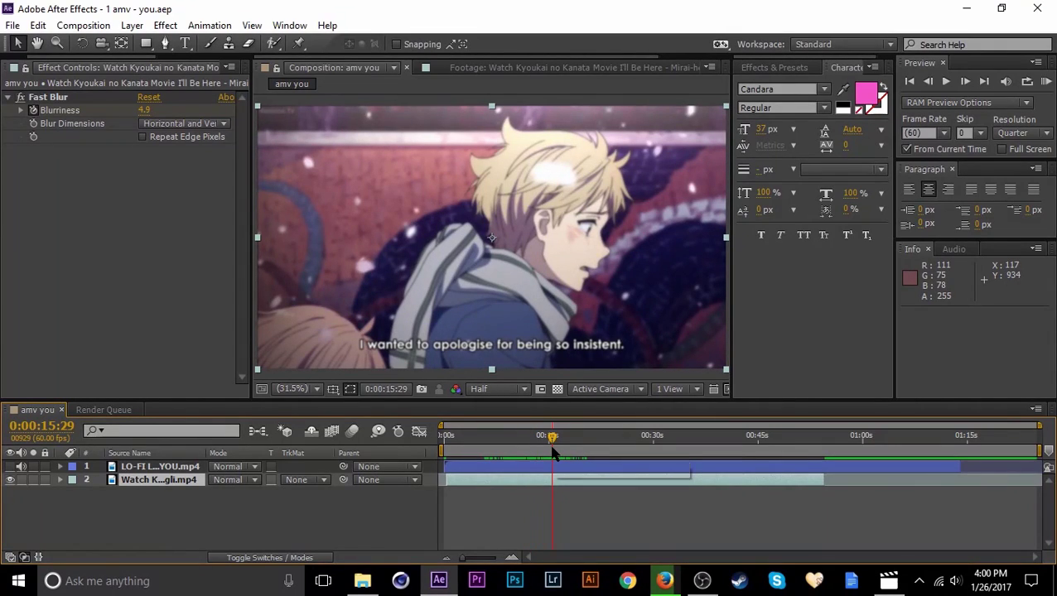
pyautogui.hotkey('ctrl', 'd')
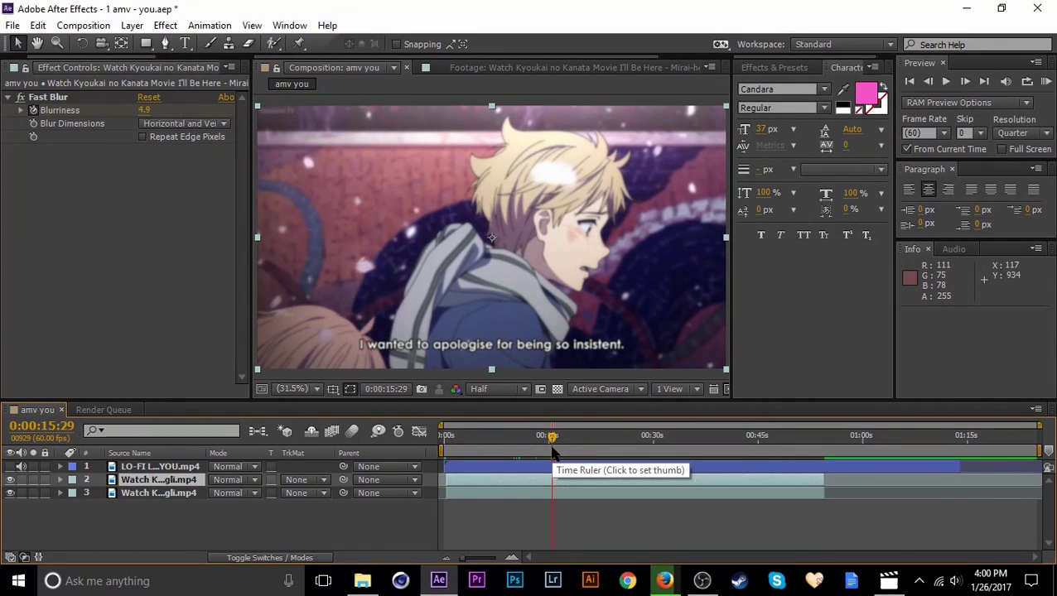
pyautogui.moveTo(554, 452); pyautogui.dragTo(703, 465)
pyautogui.press('Delete')
# Step: Trim the end of the movie layer back to 0:00:32:12 and undo the trim
pyautogui.click(653, 485)
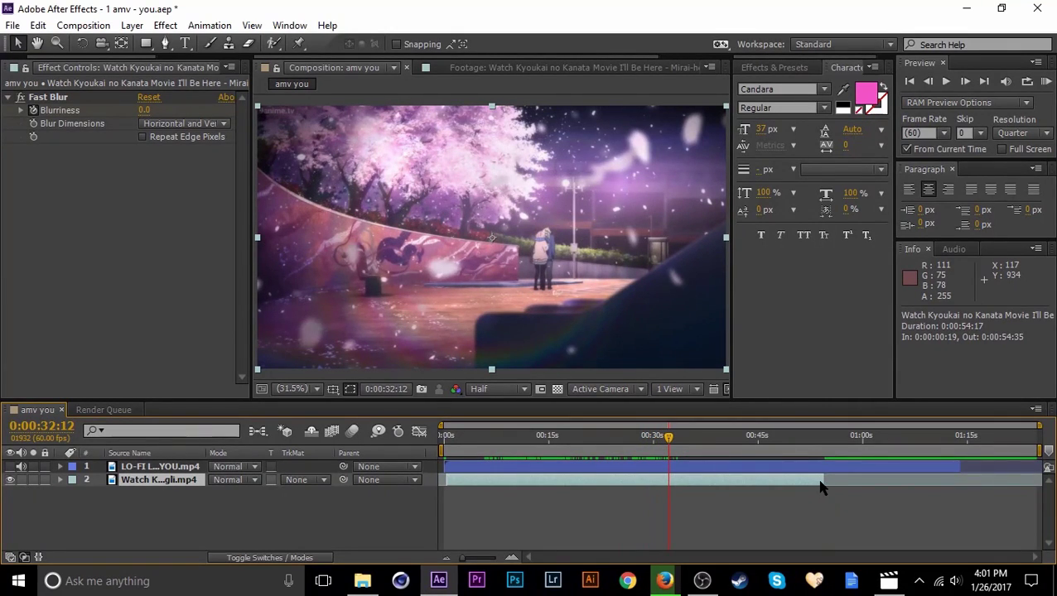
pyautogui.moveTo(820, 488); pyautogui.dragTo(671, 491)
pyautogui.hotkey('ctrl', 'z')
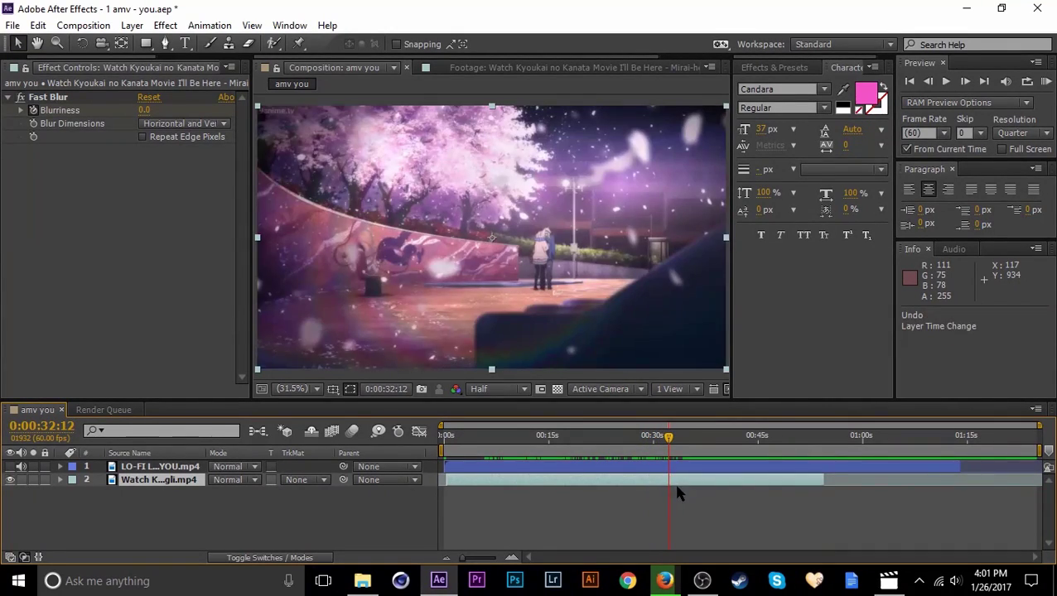
# Step: Duplicate the movie layer, trim the two copies so they meet at 0:00:32:12, and undo it all
pyautogui.hotkey('ctrl', 'd')
pyautogui.moveTo(447, 480); pyautogui.dragTo(668, 494)
pyautogui.moveTo(823, 494); pyautogui.dragTo(671, 497)
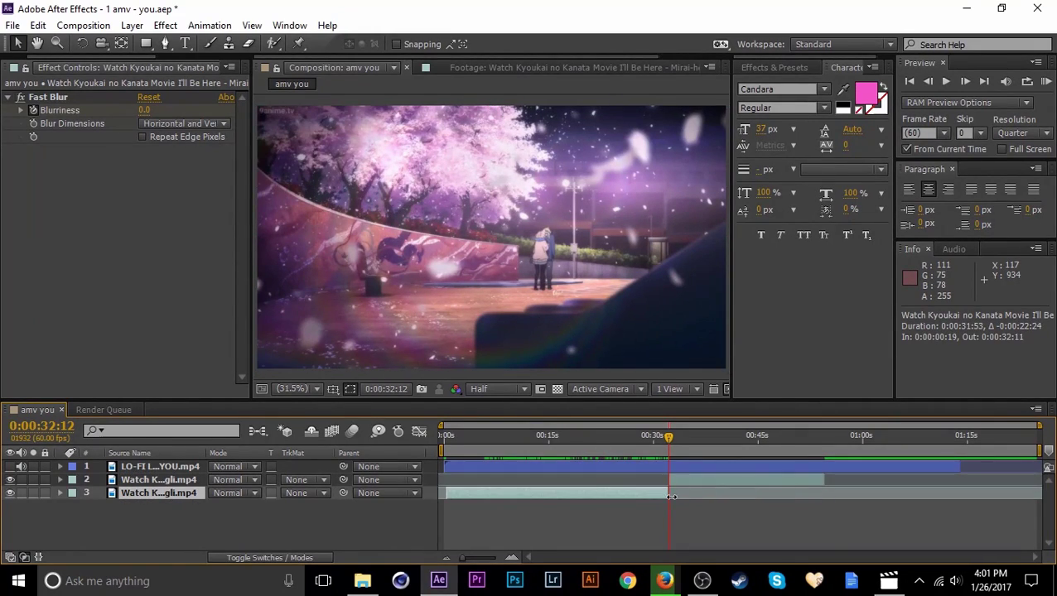
pyautogui.hotkey('ctrl', 'z')
pyautogui.hotkey('ctrl', 'z')
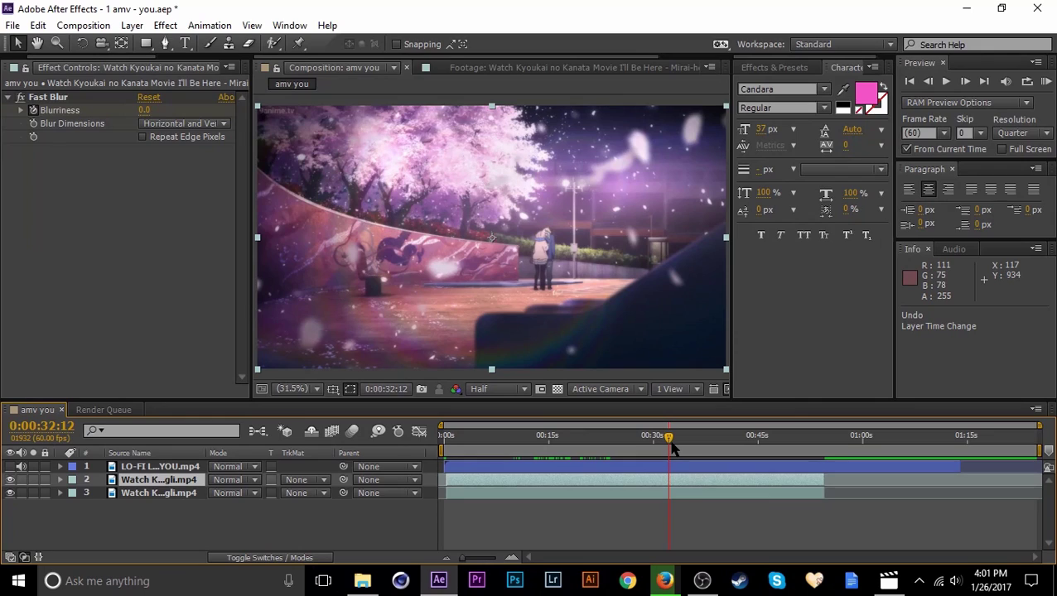
pyautogui.hotkey('ctrl', 'z')
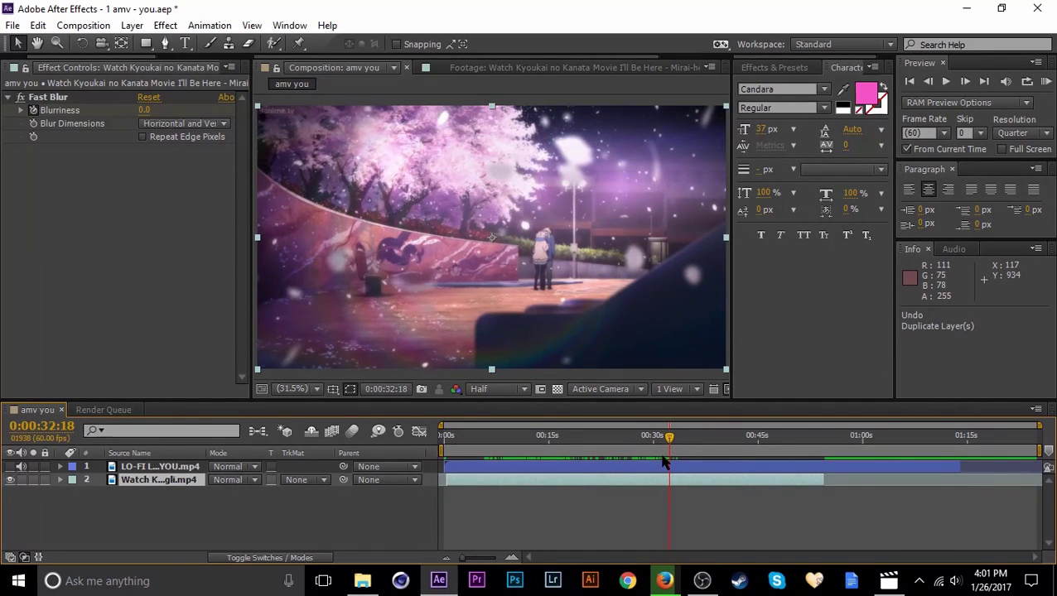
# Step: Split the movie layer at 0:00:32:18 and undo the split
pyautogui.hotkey('ctrl', 'shift', 'd')
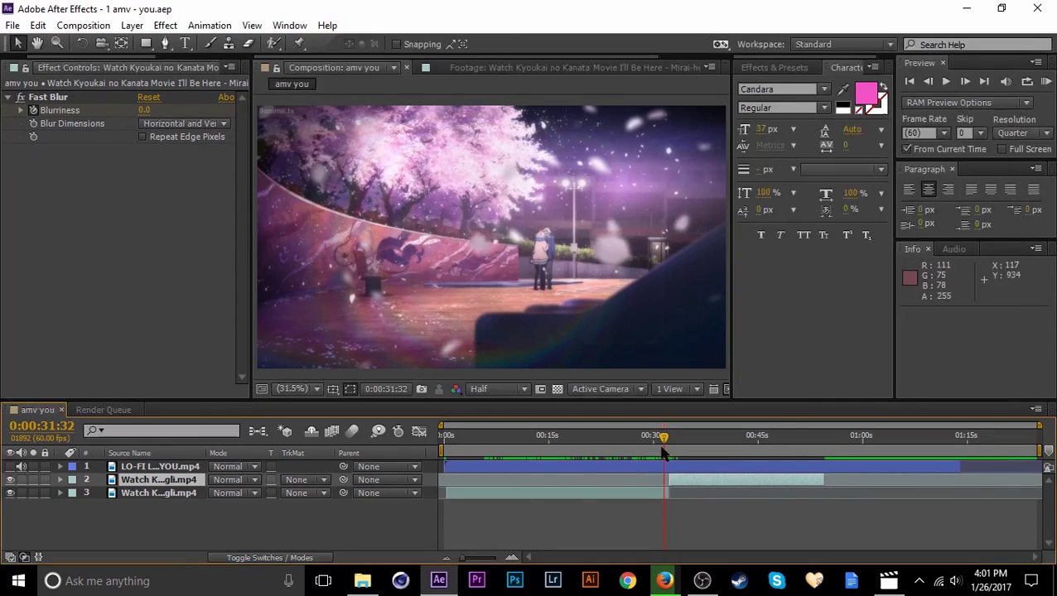
pyautogui.hotkey('ctrl', 'z')
pyautogui.hotkey('ctrl', 'z')
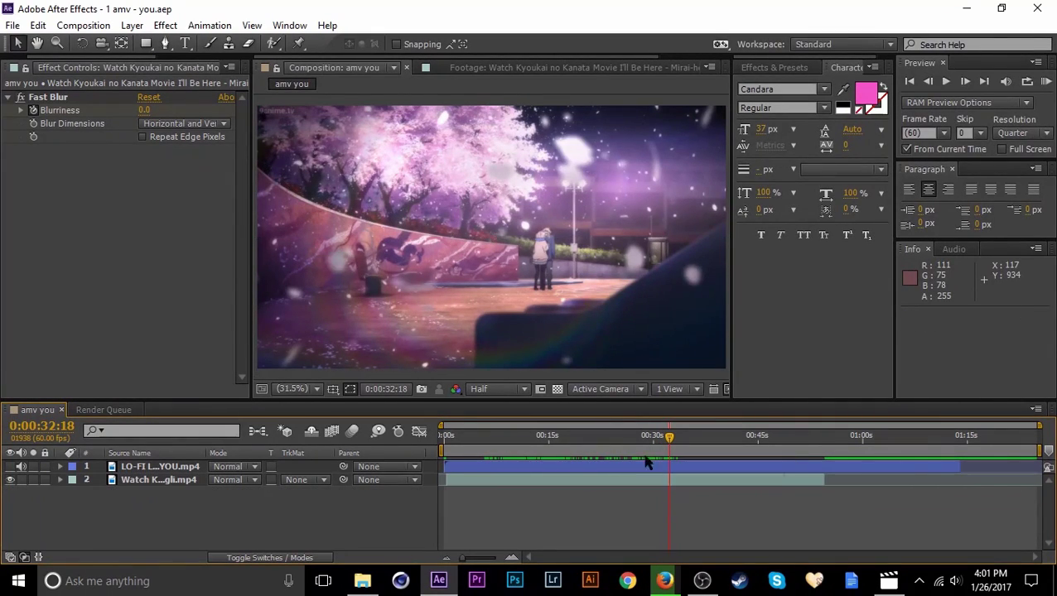
# Step: Switch the movie layer's preserve-transparency option on and off again at 0:00:18:43
pyautogui.moveTo(640, 437); pyautogui.dragTo(553, 445)
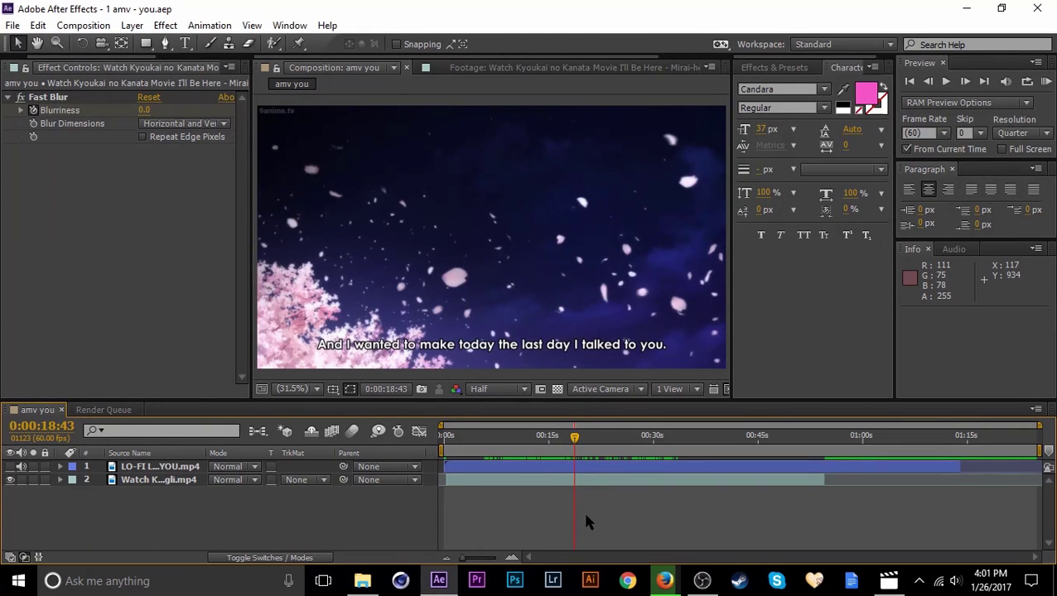
pyautogui.click(271, 480)
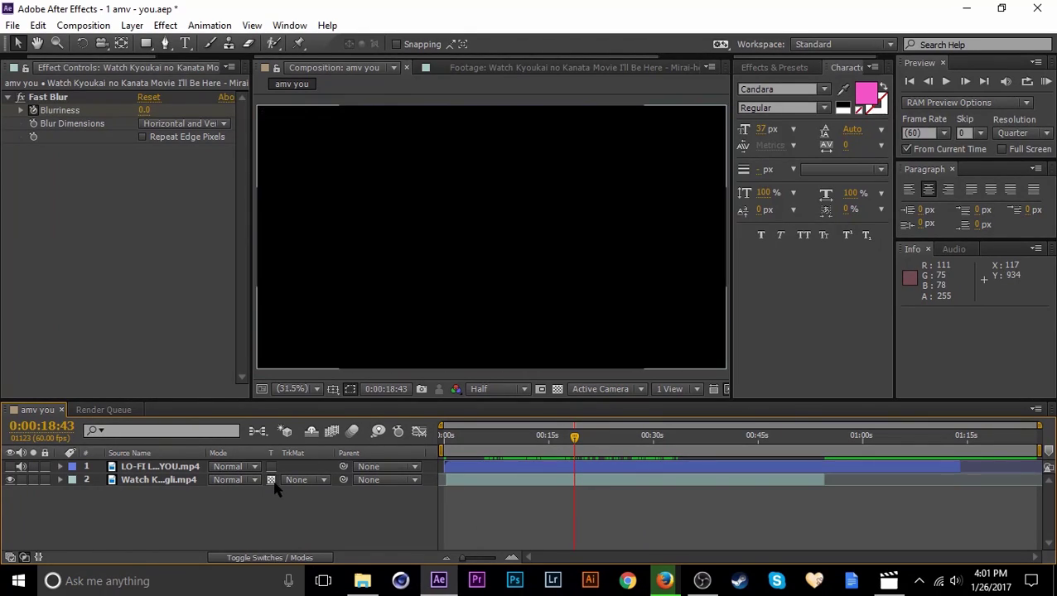
pyautogui.click(271, 480)
# Step: Move the playhead to 0:00:08:28 and create a black 1920 × 1080 px solid named bars
pyautogui.click(502, 440)
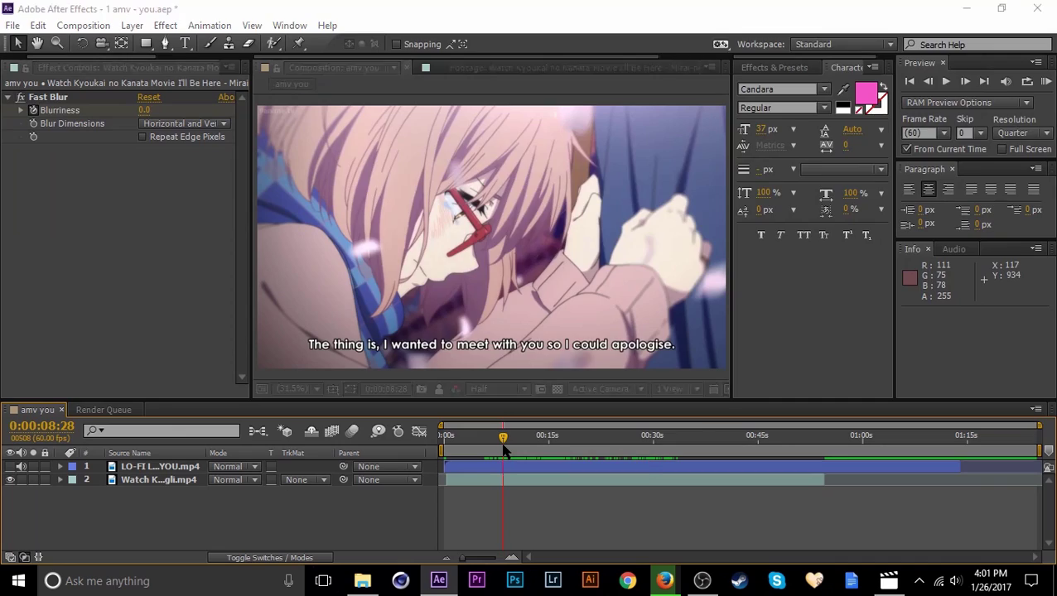
pyautogui.hotkey('ctrl', 'y')
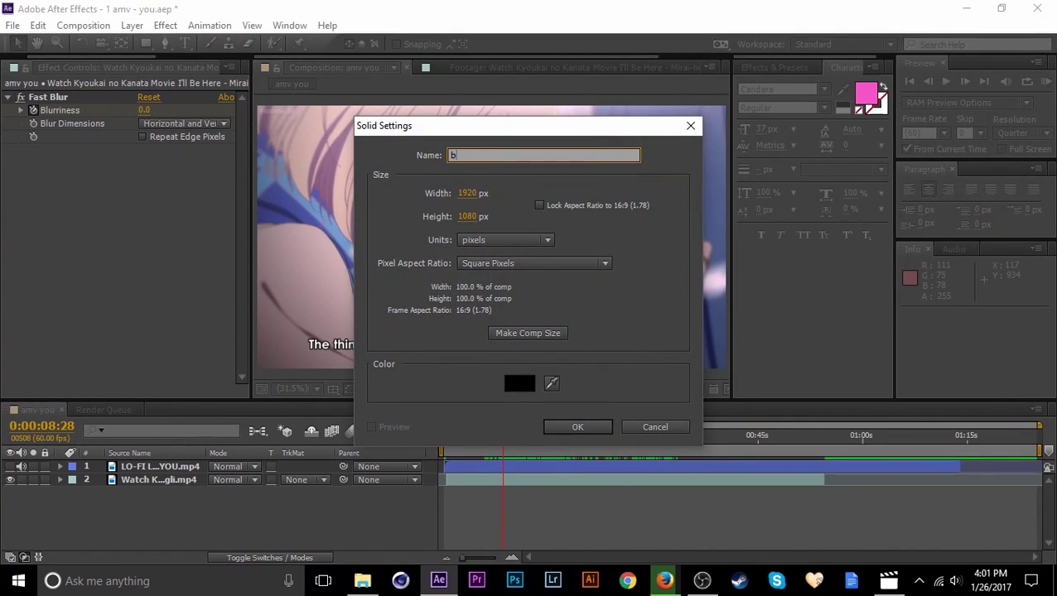
pyautogui.write('s')
pyautogui.press('Return')
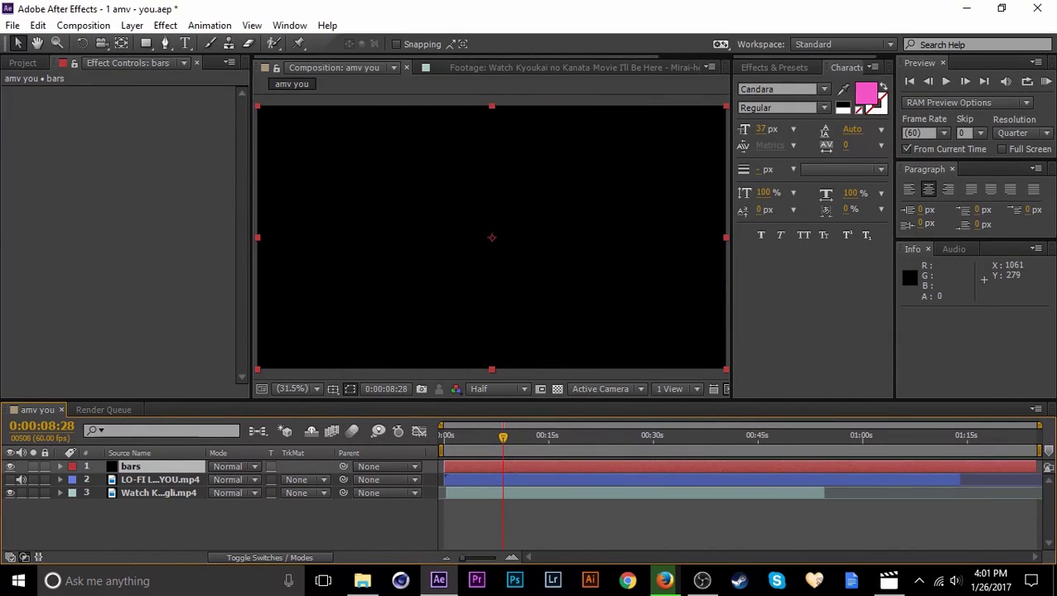
# Step: Draw a rectangular mask about 774 px high on the bars solid, wider than the frame, and centre it vertically over the picture
pyautogui.click(529, 436)
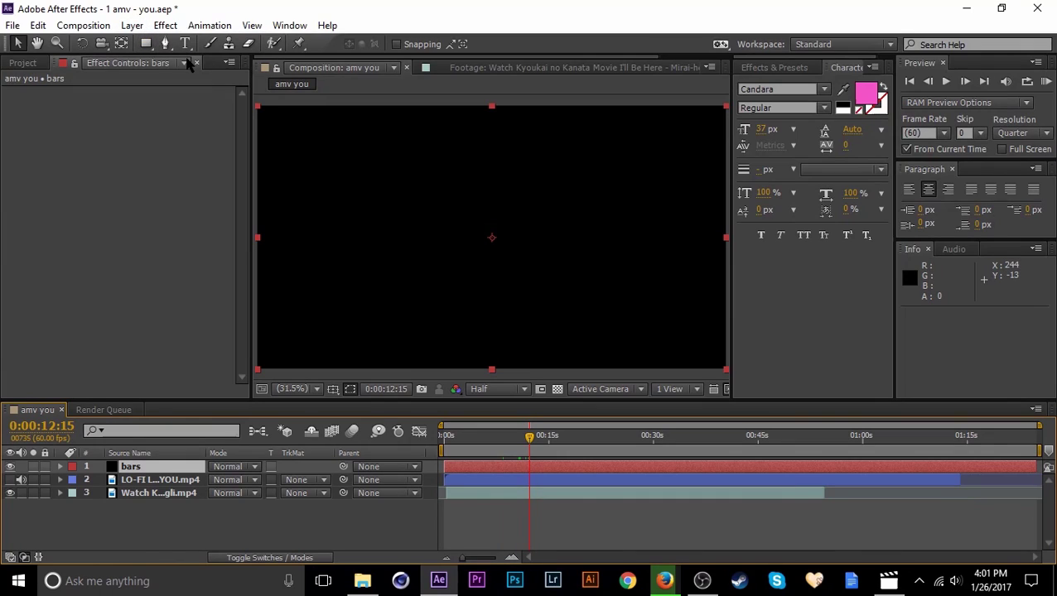
pyautogui.click(165, 43)
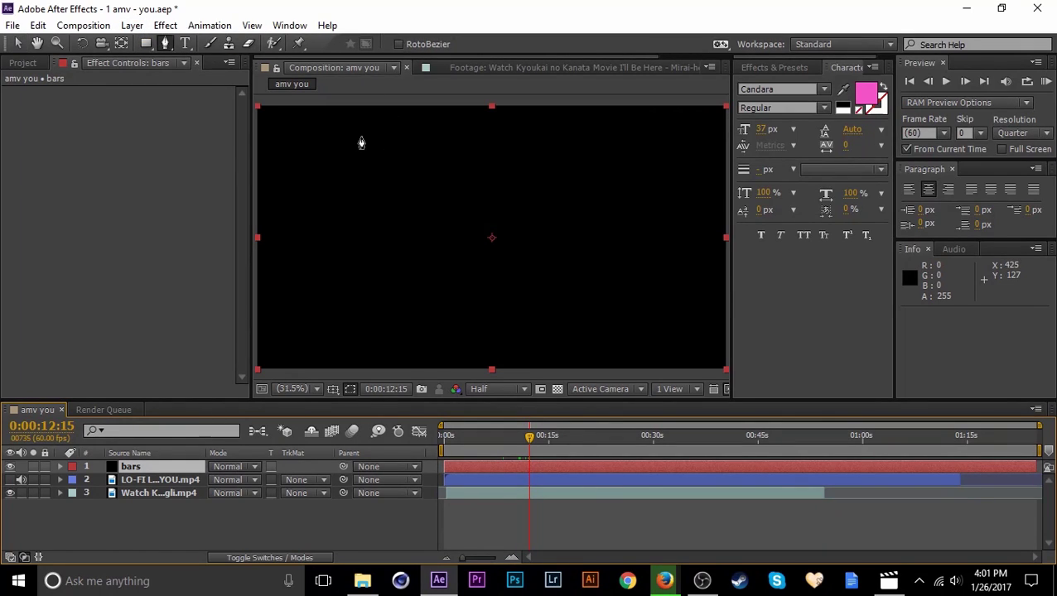
pyautogui.press('q')
pyautogui.press(',')
pyautogui.press(',')
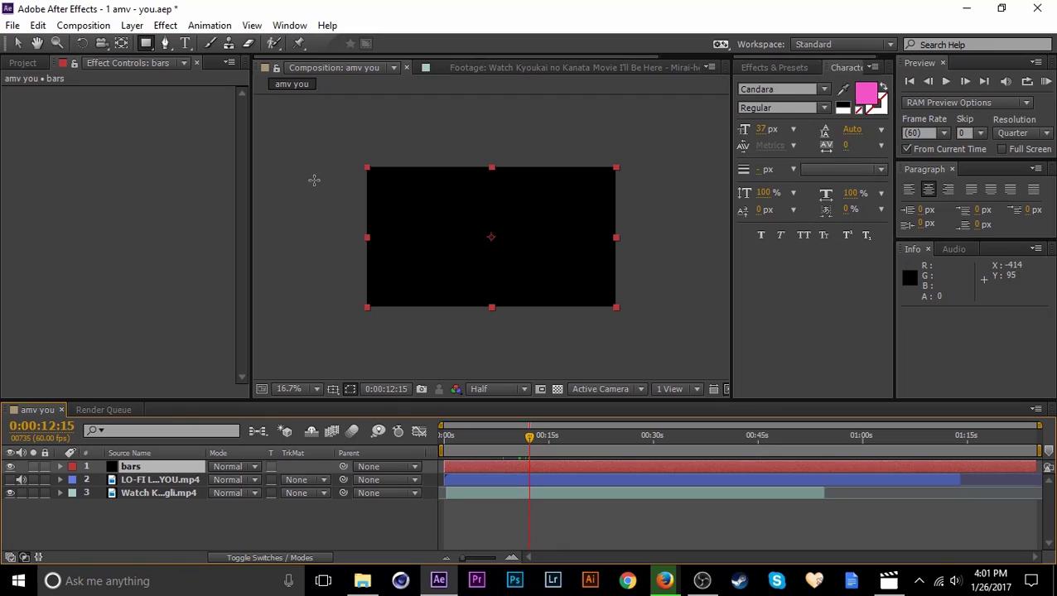
pyautogui.moveTo(318, 192); pyautogui.dragTo(717, 291)
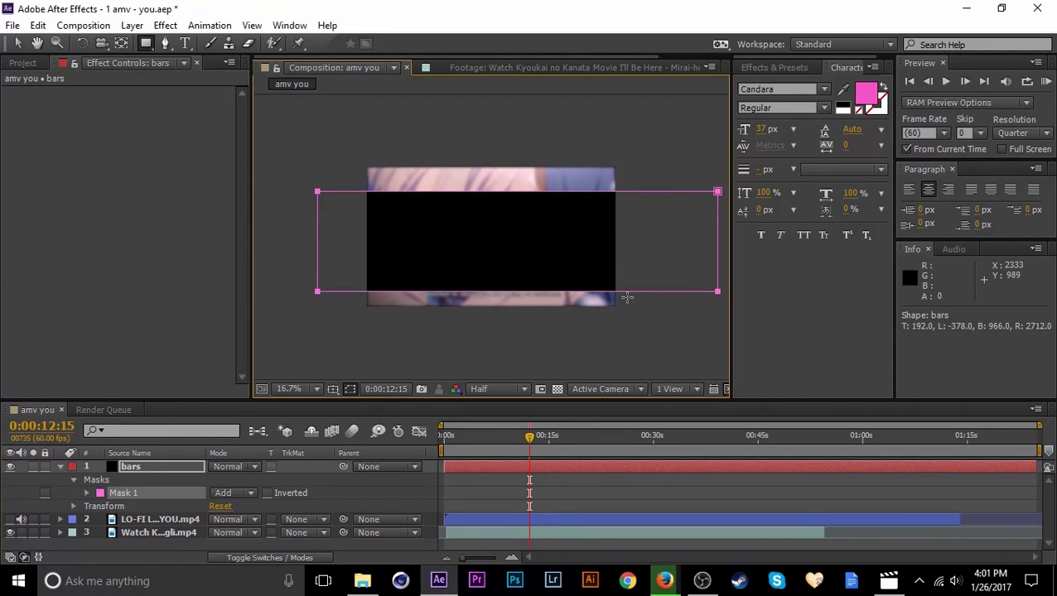
pyautogui.press('v')
pyautogui.moveTo(319, 202); pyautogui.dragTo(309, 195)
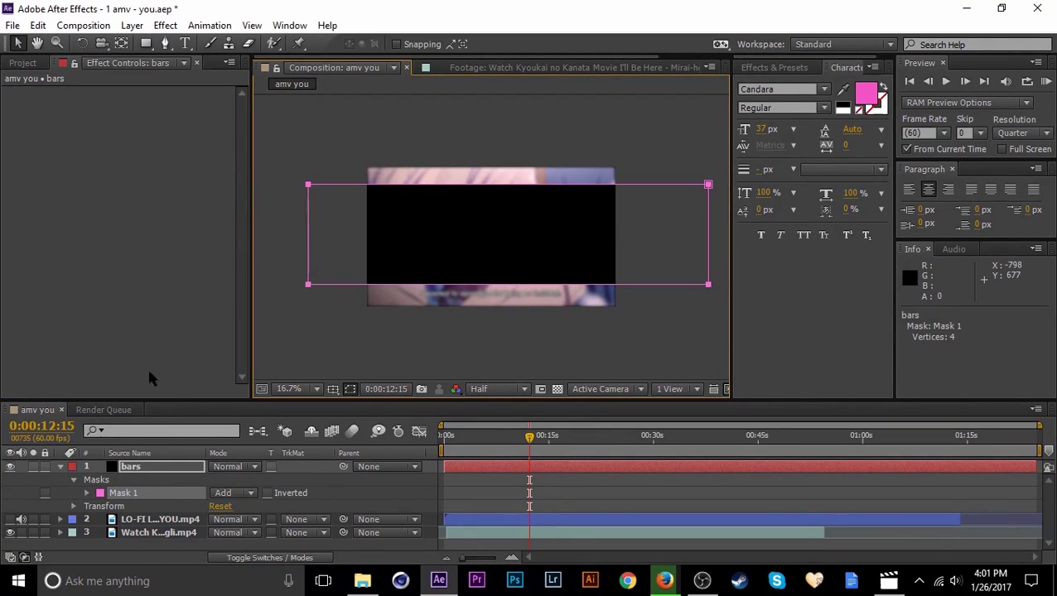
# Step: Set the bars layer's mask mode to Subtract, check the letterbox up to 0:00:22:24 and collapse the layer
pyautogui.click(149, 470)
pyautogui.click(240, 493)
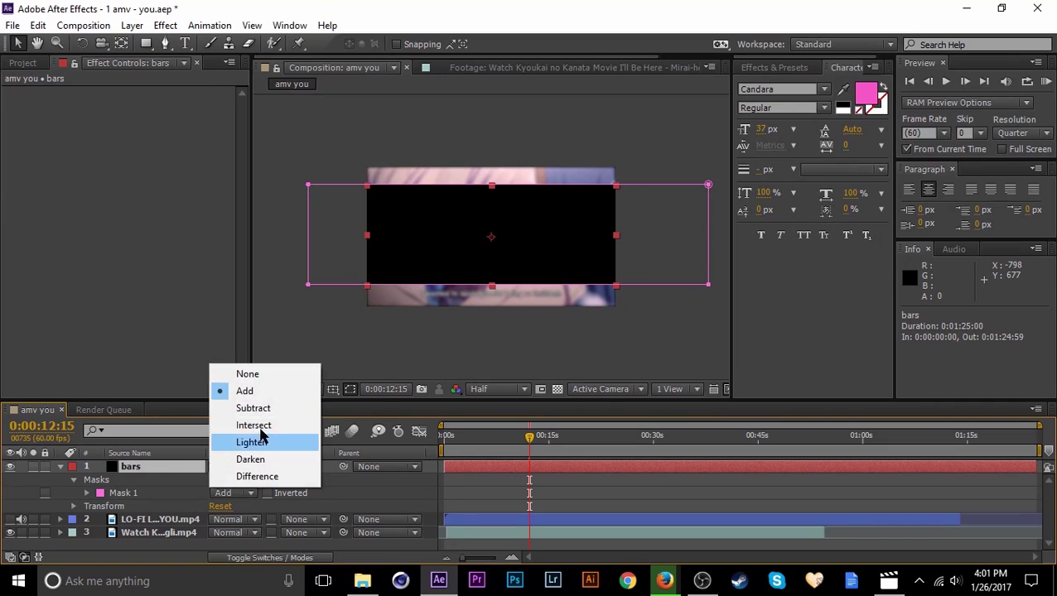
pyautogui.click(262, 412)
pyautogui.click(465, 343)
pyautogui.scroll(2, 418, 319)
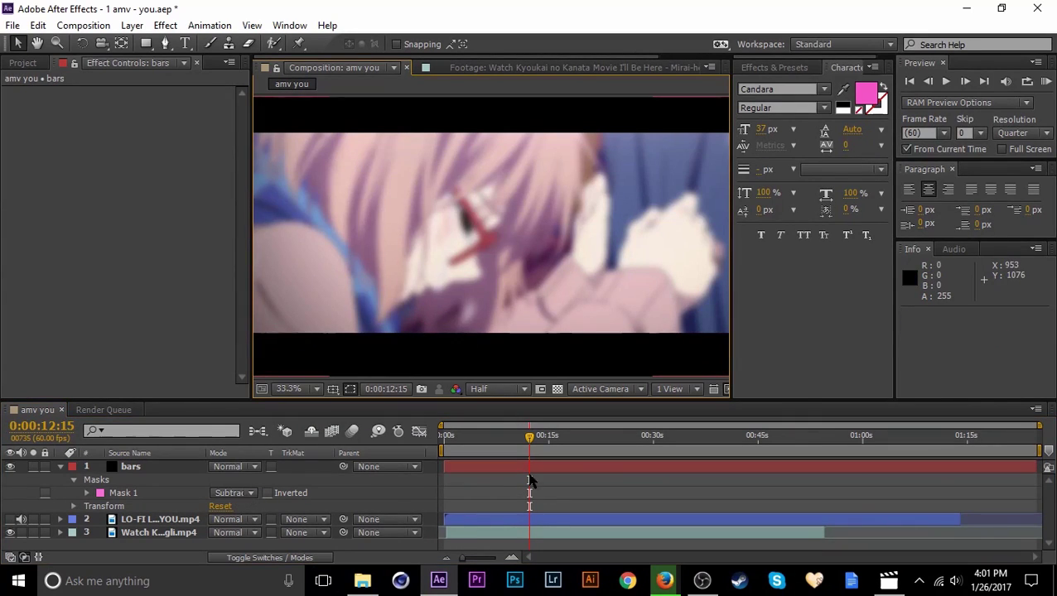
pyautogui.moveTo(531, 480); pyautogui.dragTo(602, 496)
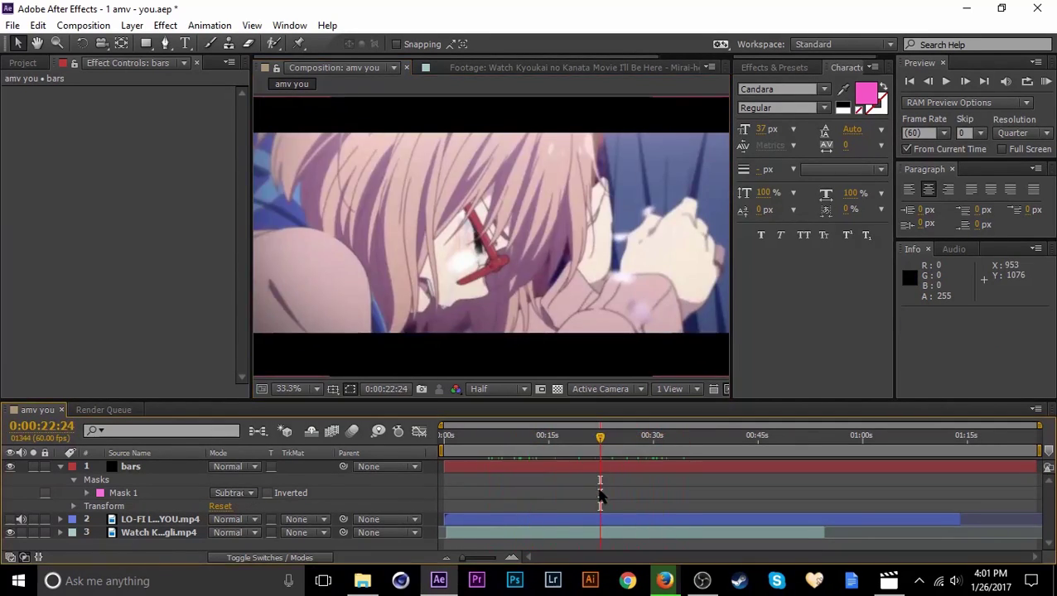
pyautogui.click(61, 466)
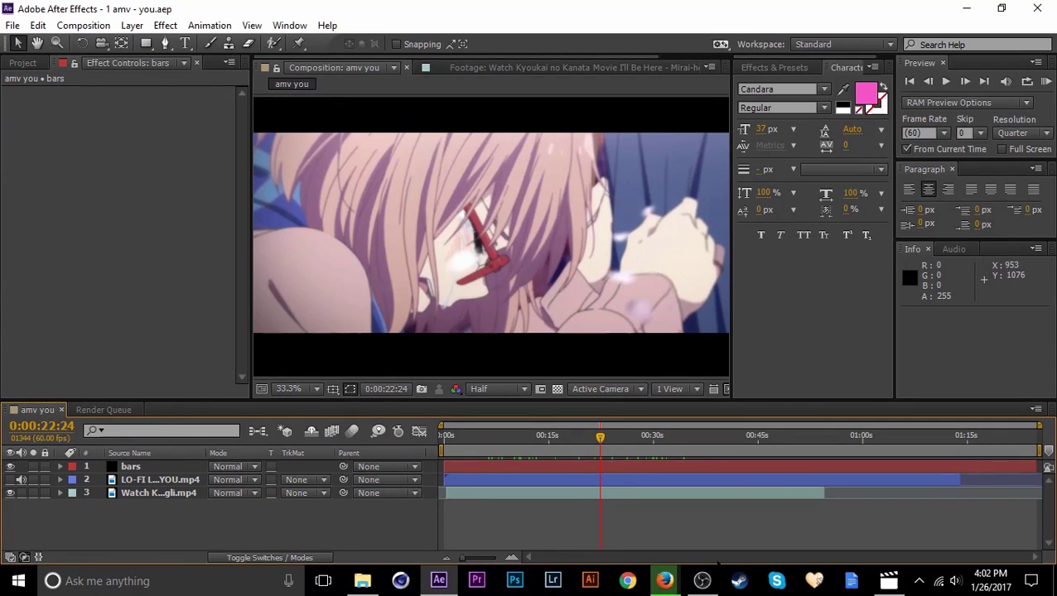
# Step: Add an adjustment layer above the bars layer and apply the Brightness & Contrast effect to it
pyautogui.moveTo(484, 437); pyautogui.dragTo(688, 448)
pyautogui.click(520, 439)
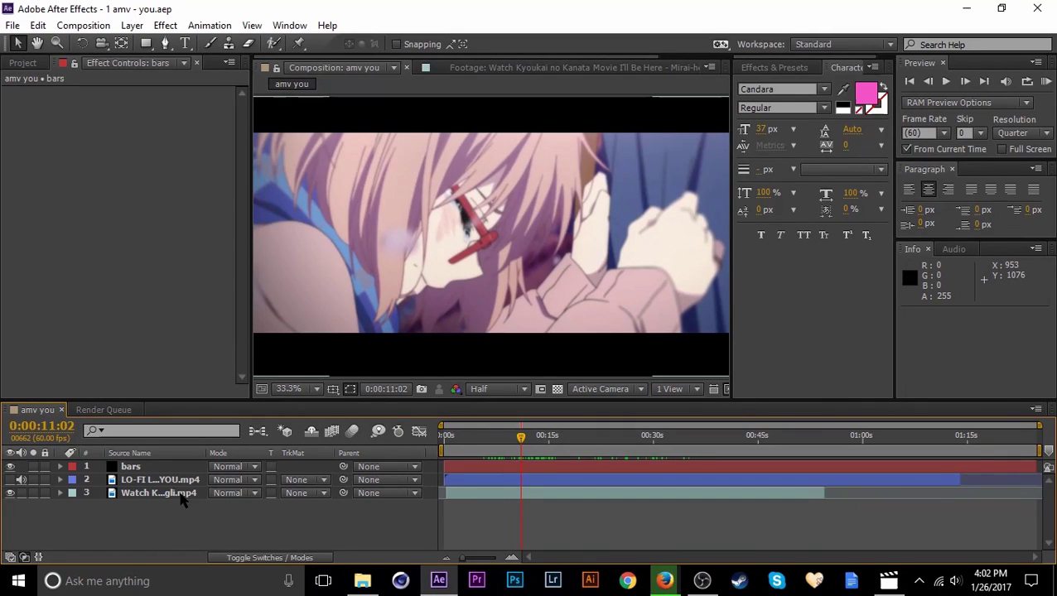
pyautogui.hotkey('ctrl', 'alt', 'y')
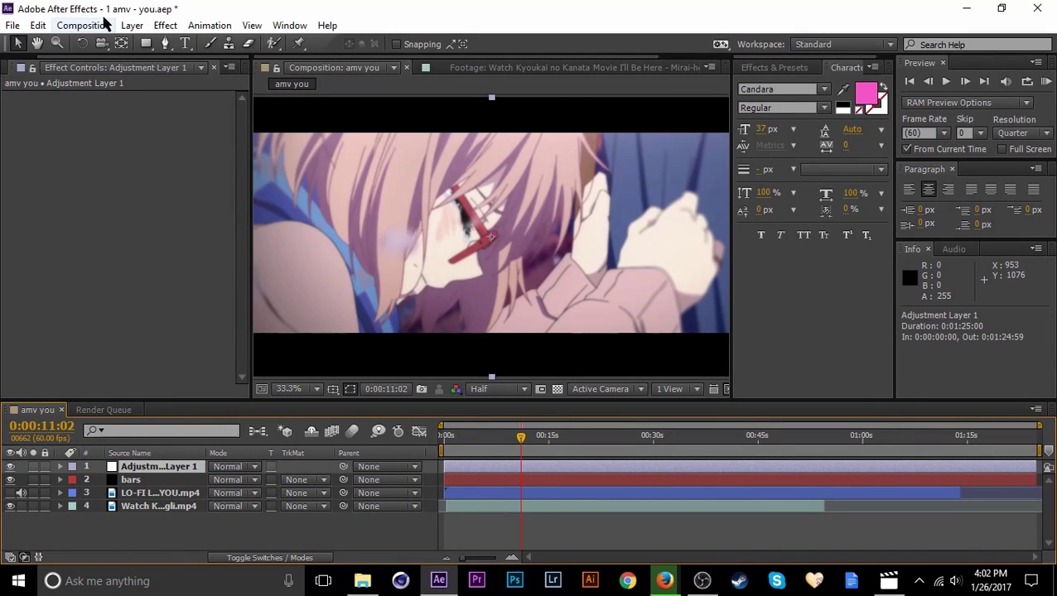
pyautogui.click(165, 25)
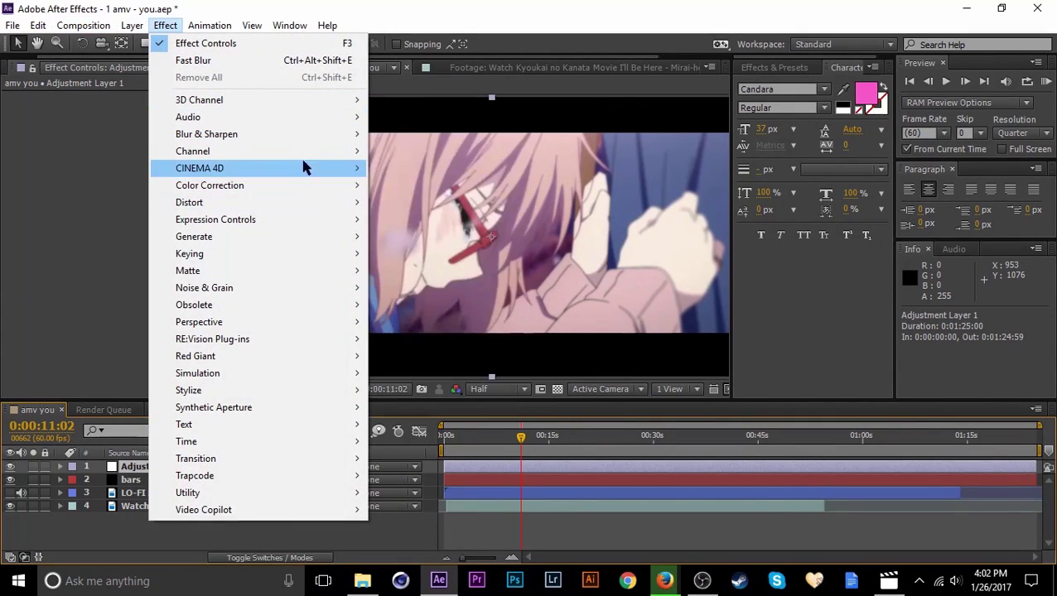
pyautogui.moveTo(231, 187)
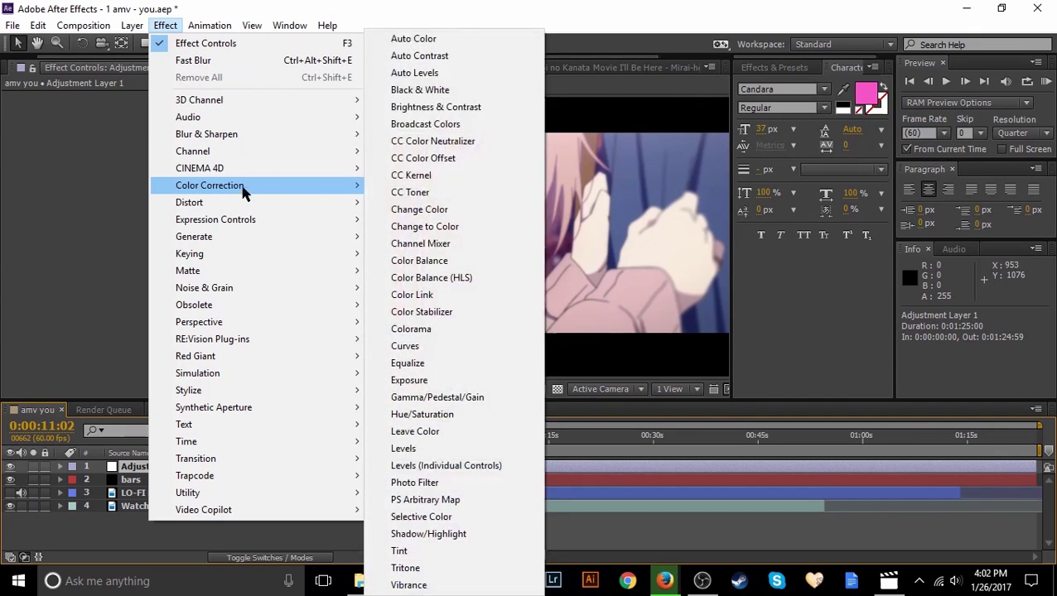
pyautogui.click(416, 107)
pyautogui.press('space')
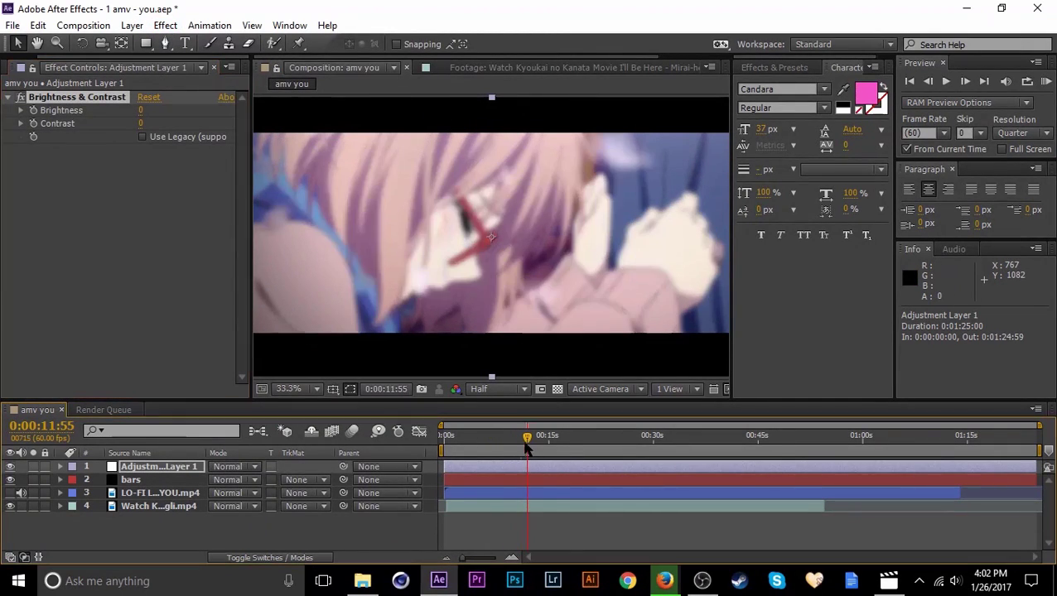
# Step: Set the adjustment layer's Brightness to 99 and check the brightened footage across the timeline, ending at 0:00:14:36
pyautogui.moveTo(141, 110); pyautogui.dragTo(228, 123)
pyautogui.moveTo(546, 447); pyautogui.dragTo(756, 476)
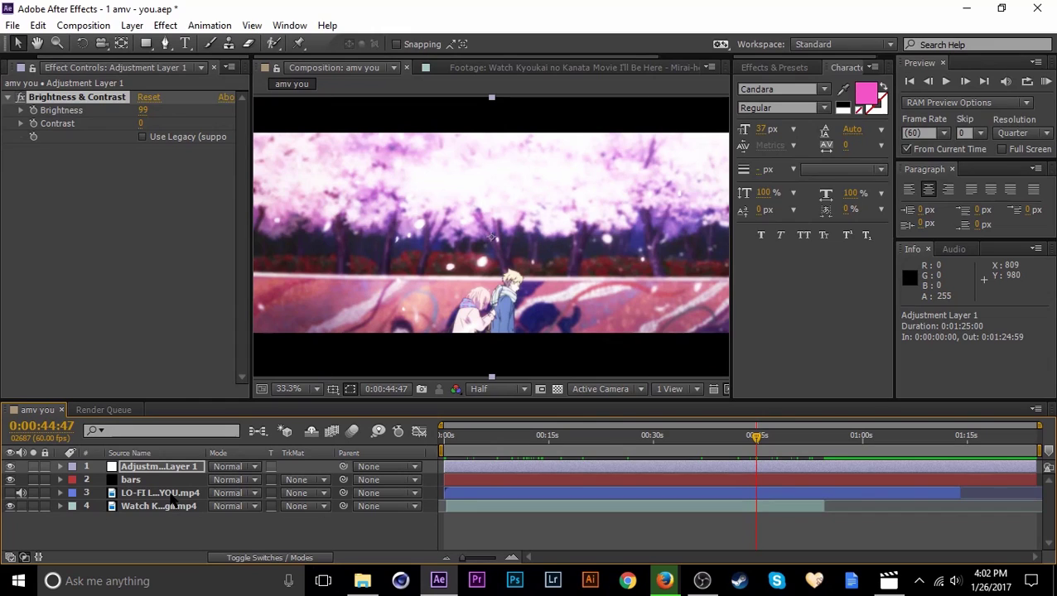
pyautogui.moveTo(540, 452); pyautogui.dragTo(546, 489)
pyautogui.click(504, 543)
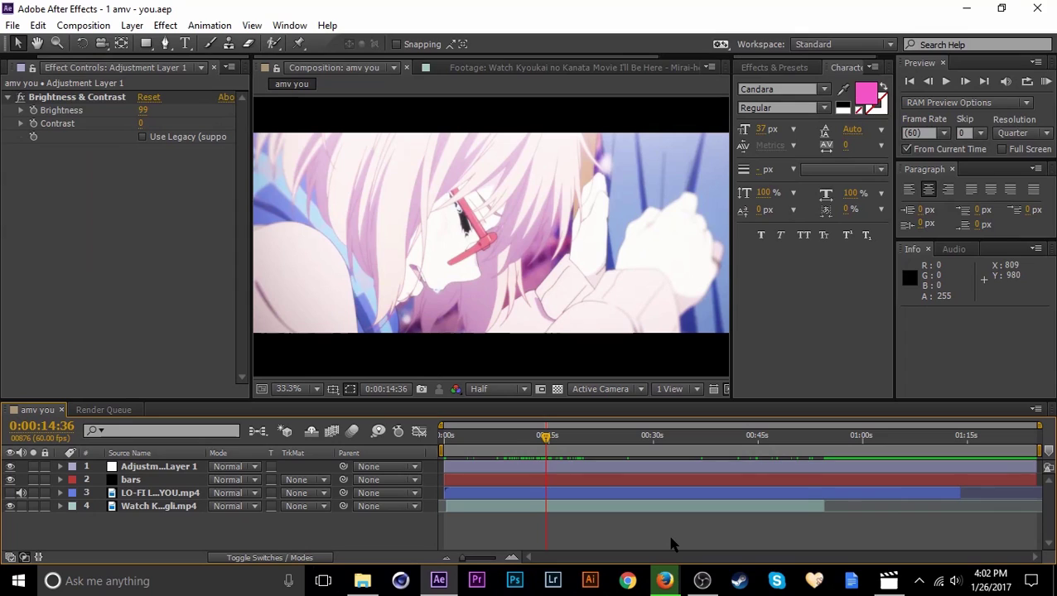
# Step: Add a null object above the adjustment layer as a demonstration, scrub to 0:00:18:23 and delete the null
pyautogui.hotkey('ctrl', 'alt', 'shift', 'y')
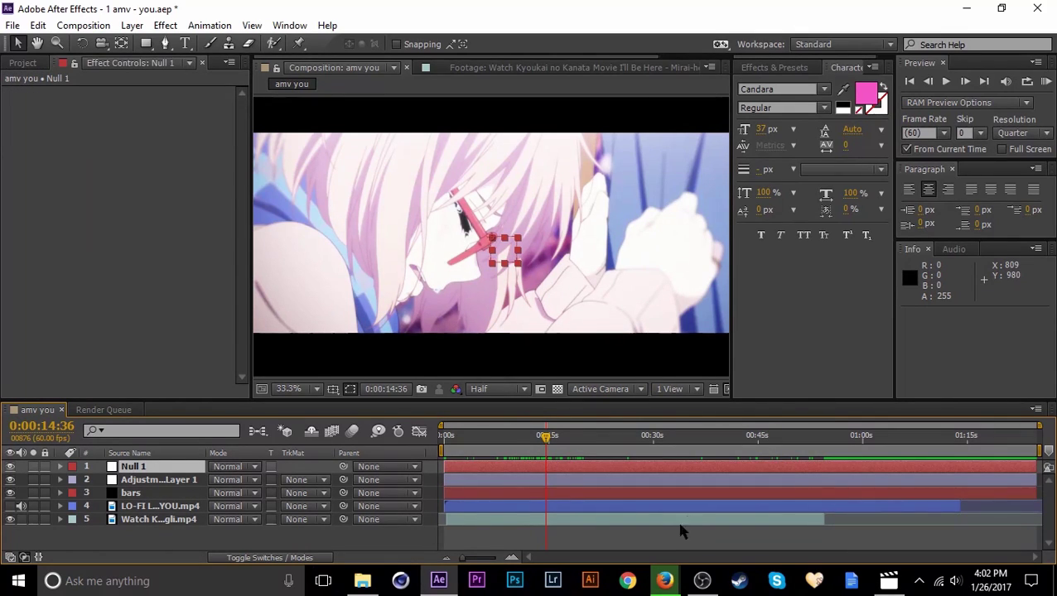
pyautogui.click(187, 467)
pyautogui.click(497, 437)
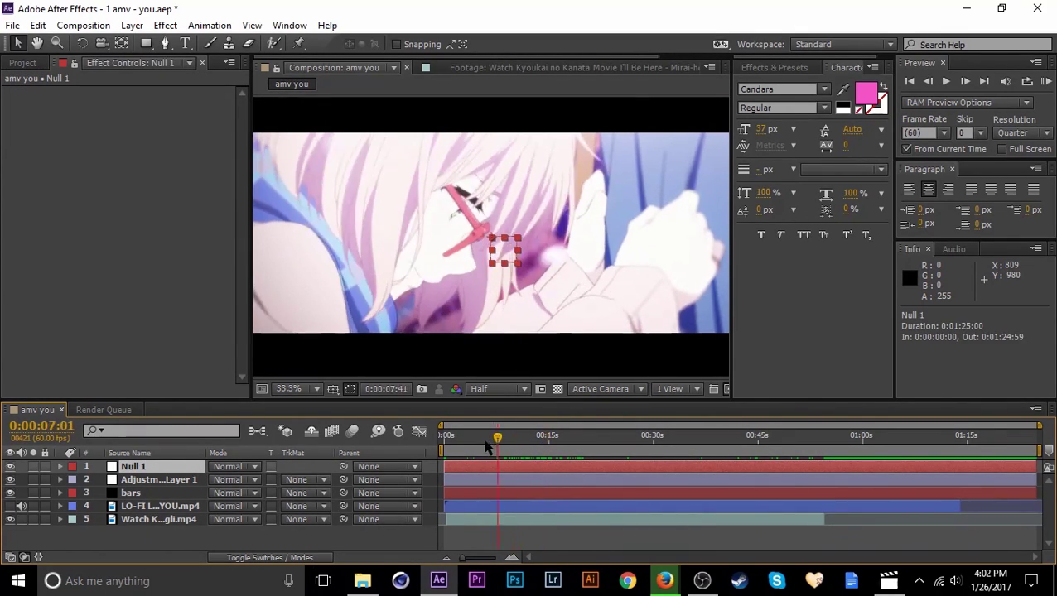
pyautogui.moveTo(487, 447); pyautogui.dragTo(574, 458)
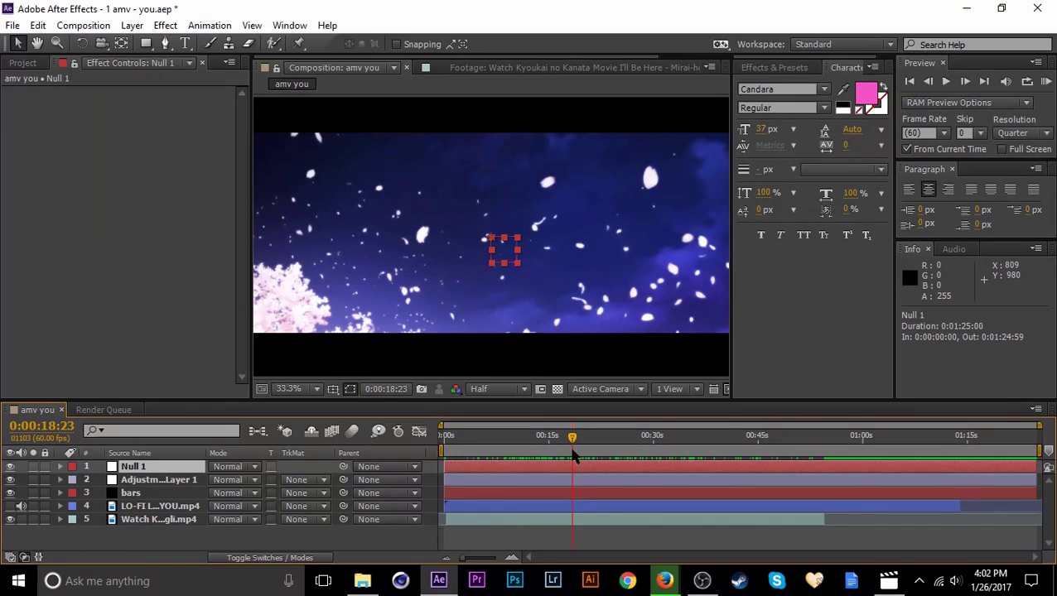
pyautogui.click(134, 25)
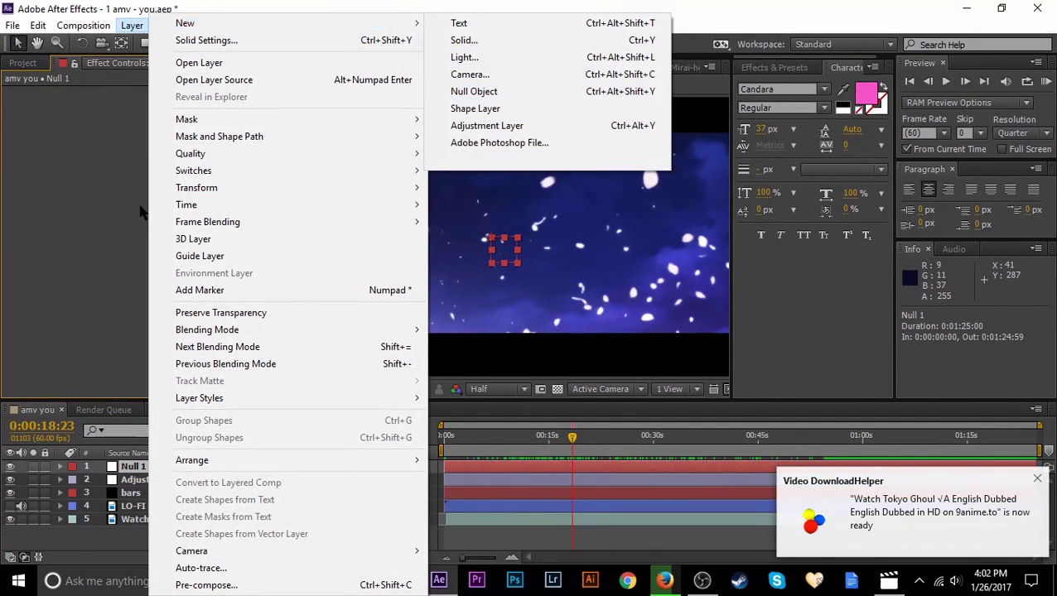
pyautogui.click(66, 235)
pyautogui.click(132, 468)
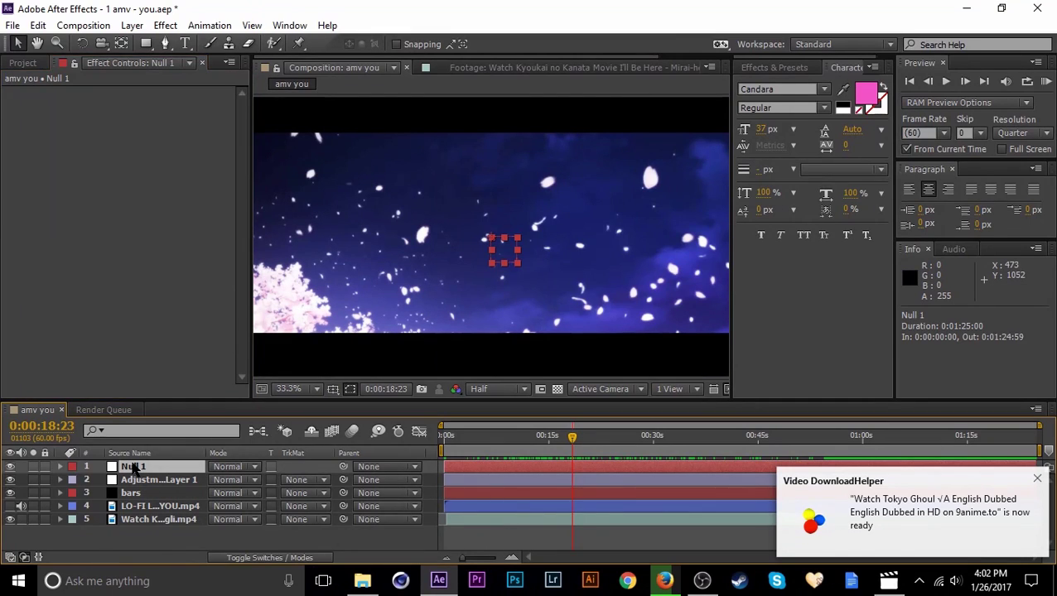
pyautogui.press('Delete')
# Step: Save the project and move the playhead to 0:00:13:09, dismissing the download notification
pyautogui.hotkey('ctrl', 's')
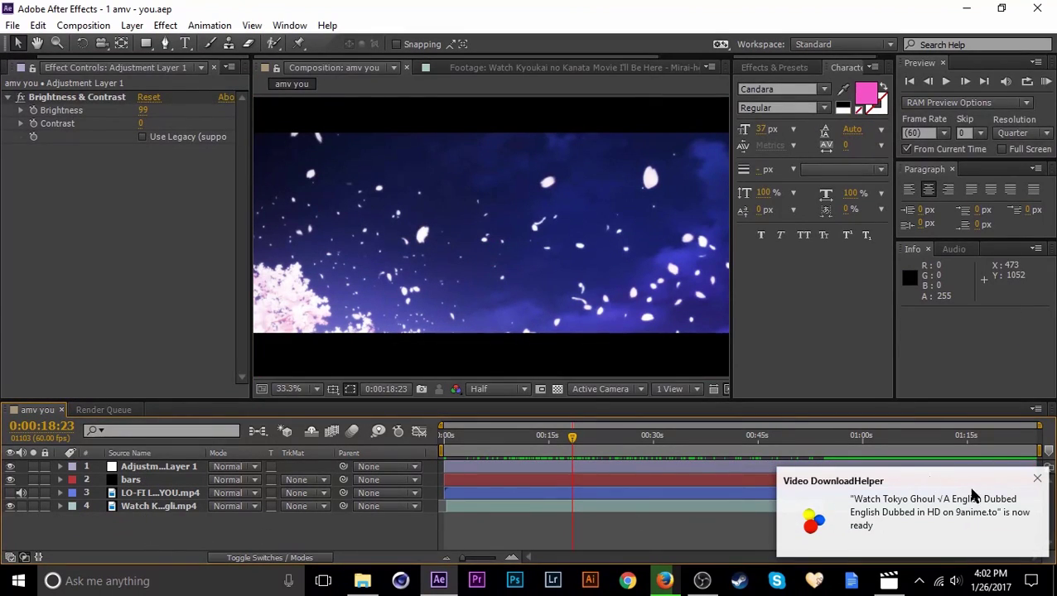
pyautogui.click(1036, 479)
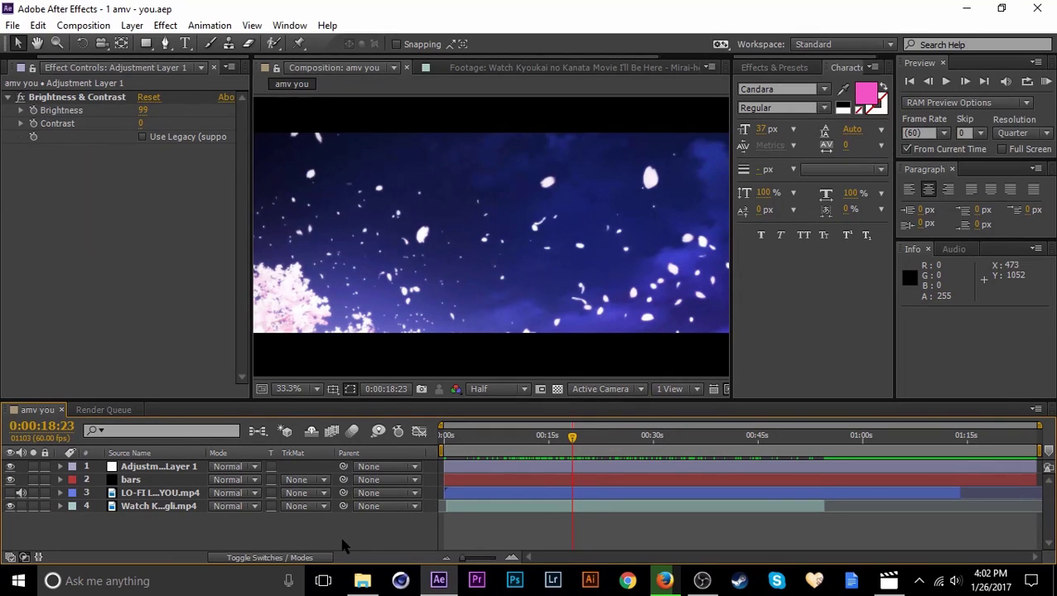
pyautogui.moveTo(515, 437); pyautogui.dragTo(539, 449)
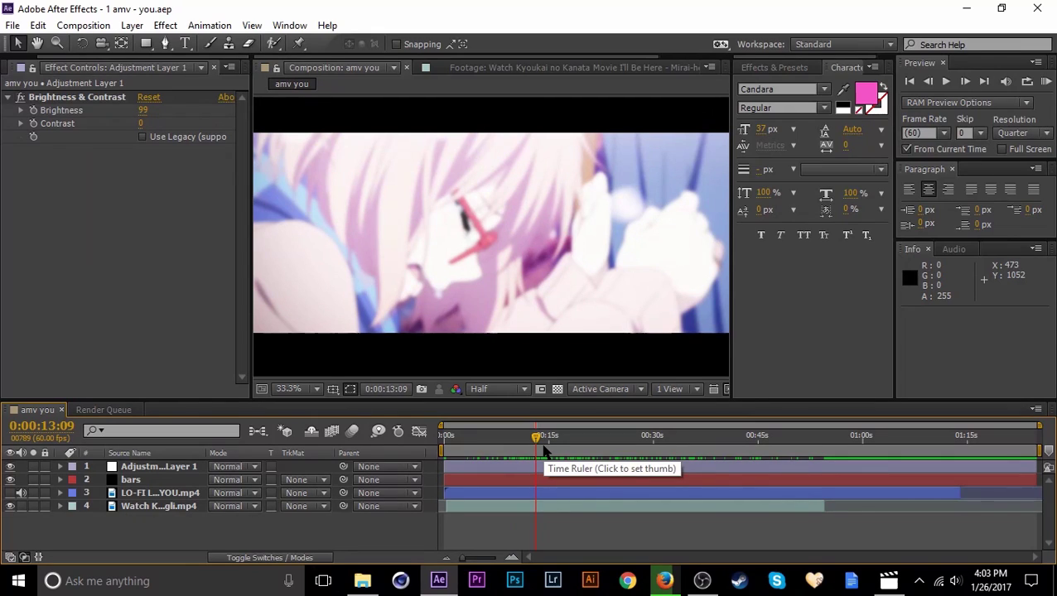
# Step: Create a two-node camera with the 50mm preset, named CAm, and acknowledge the 2D layer warning
pyautogui.hotkey('ctrl', 'alt', 'shift', 'c')
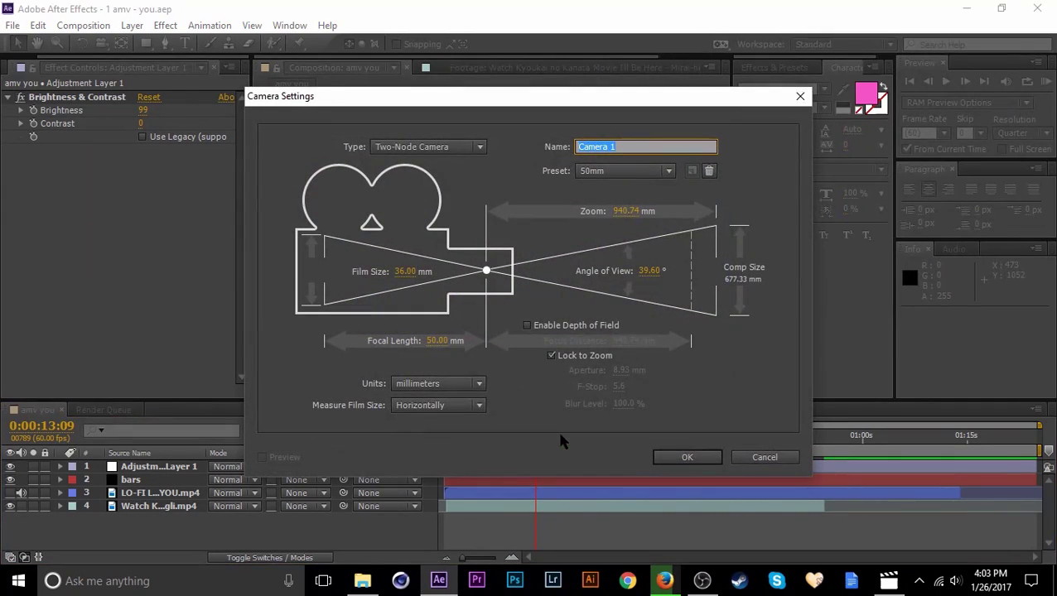
pyautogui.write('CAM')
pyautogui.press('Return')
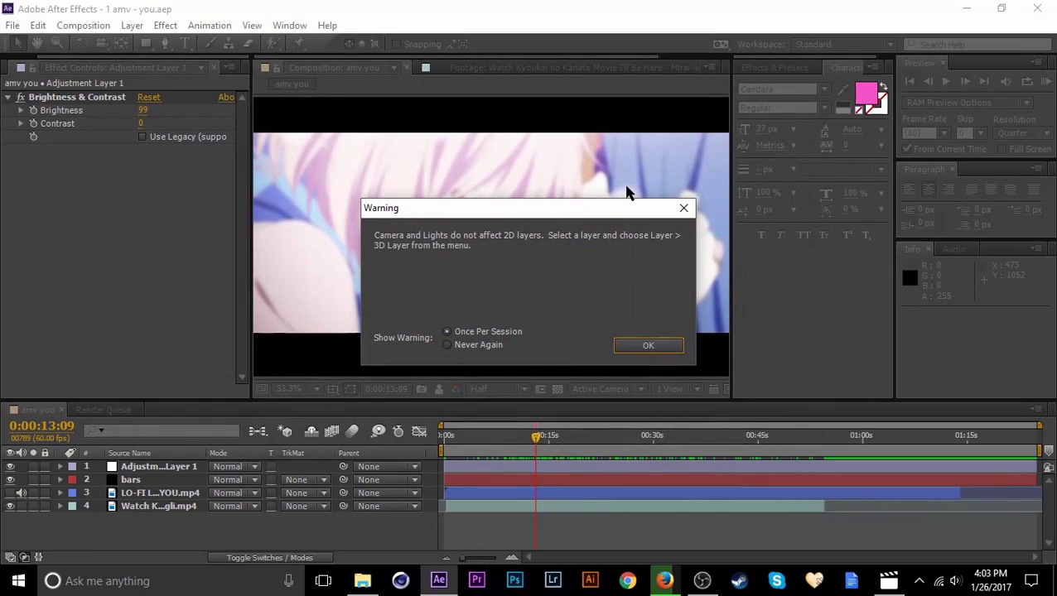
pyautogui.click(645, 346)
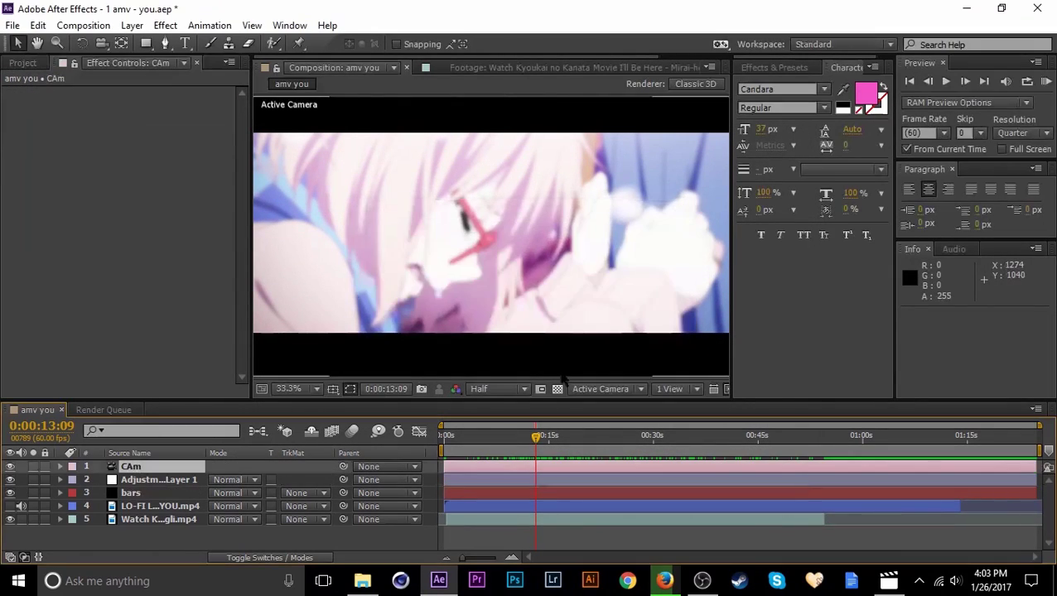
# Step: Move the playhead to 0:00:08:35 and change the CAm layer's label colour to grey
pyautogui.click(503, 455)
pyautogui.click(497, 468)
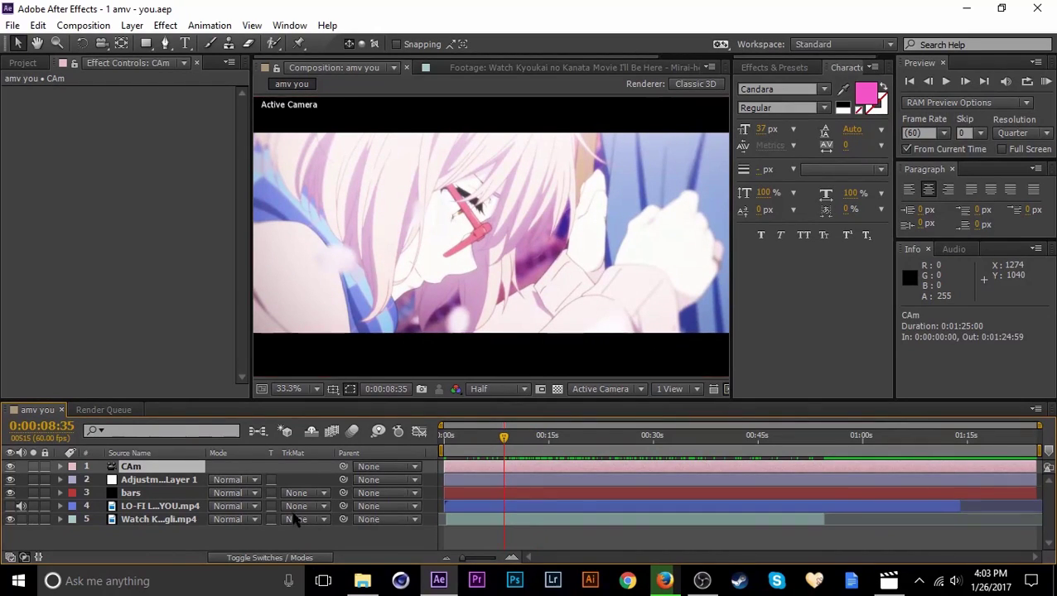
pyautogui.click(248, 537)
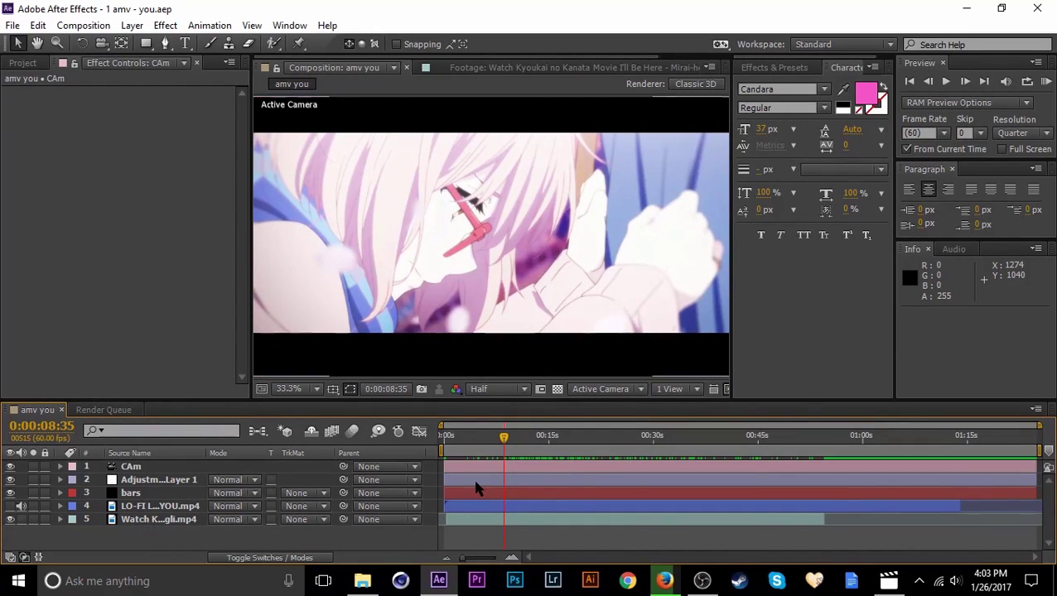
pyautogui.click(480, 470)
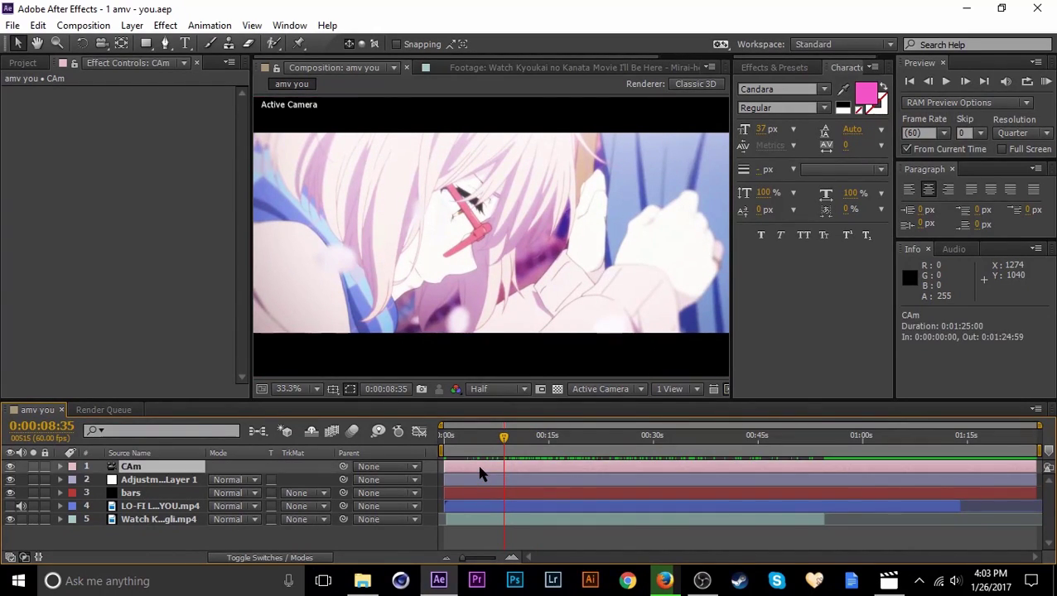
pyautogui.click(72, 466)
pyautogui.click(144, 185)
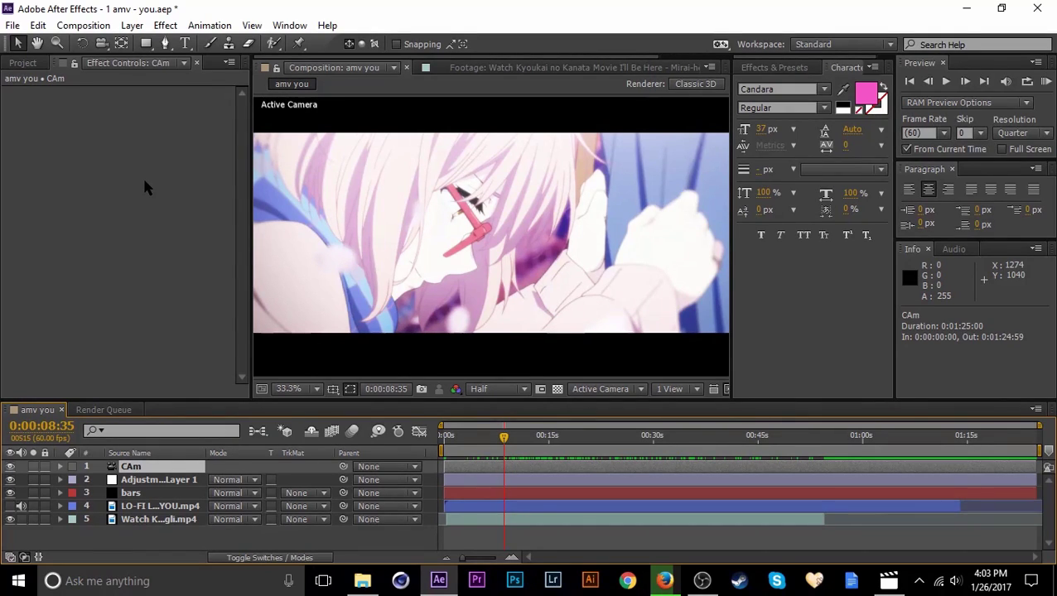
# Step: Pre-compose the adjustment layer, bars and both video layers into a new composition named Pre-comp, leaving the camera out
pyautogui.click(151, 528)
pyautogui.click(149, 519)
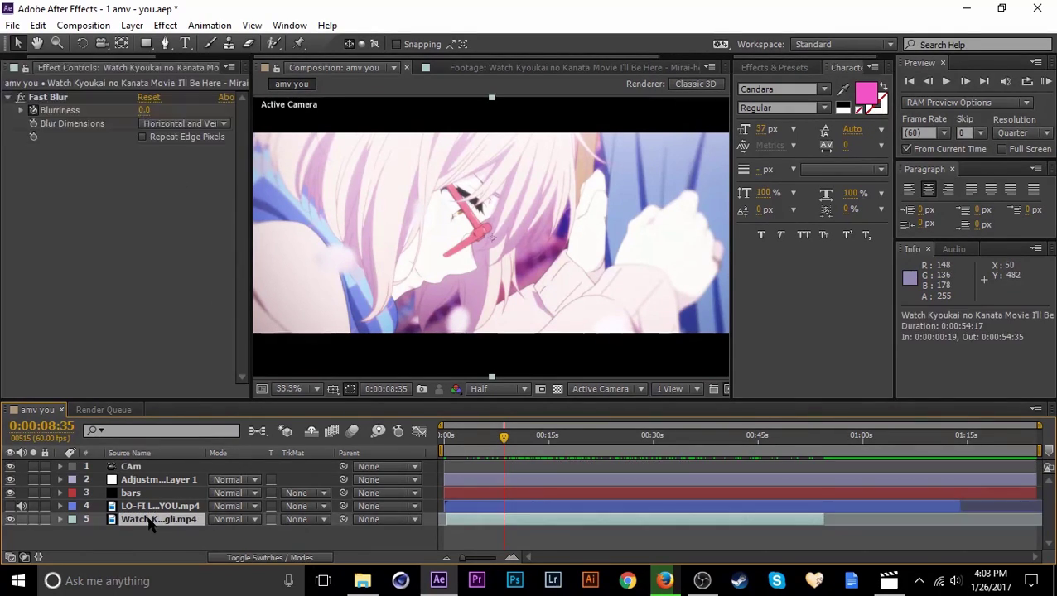
pyautogui.keyDown('shift'); pyautogui.click(137, 481); pyautogui.keyUp('shift')
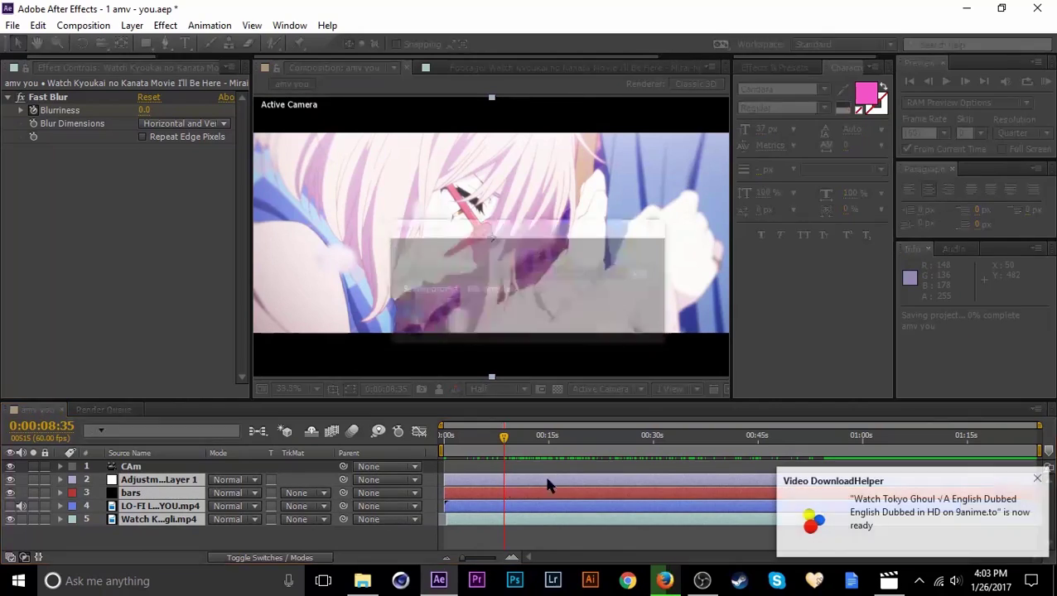
pyautogui.click(571, 437)
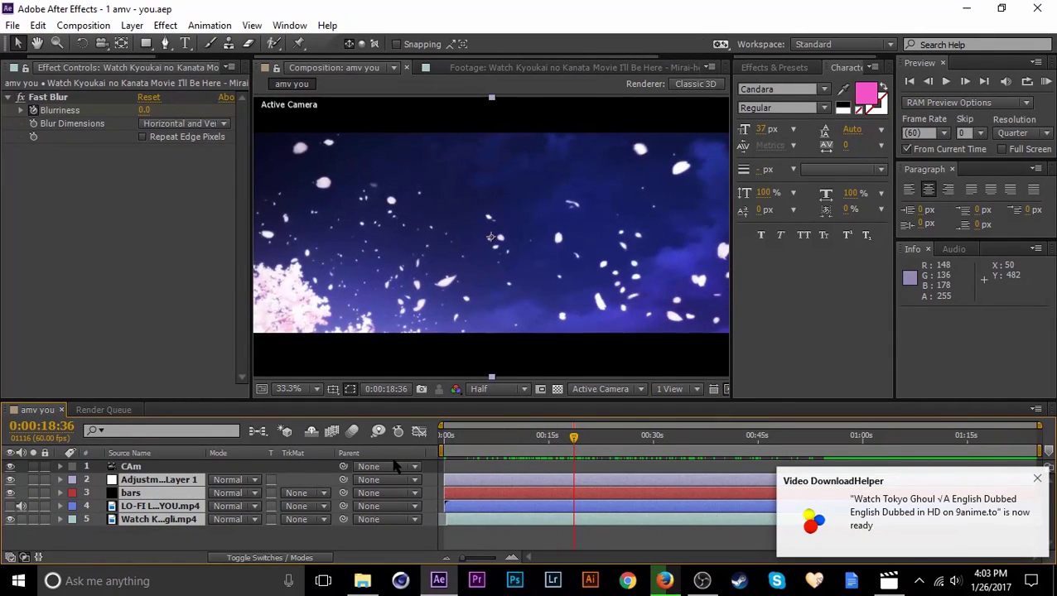
pyautogui.hotkey('ctrl', 'shift', 'c')
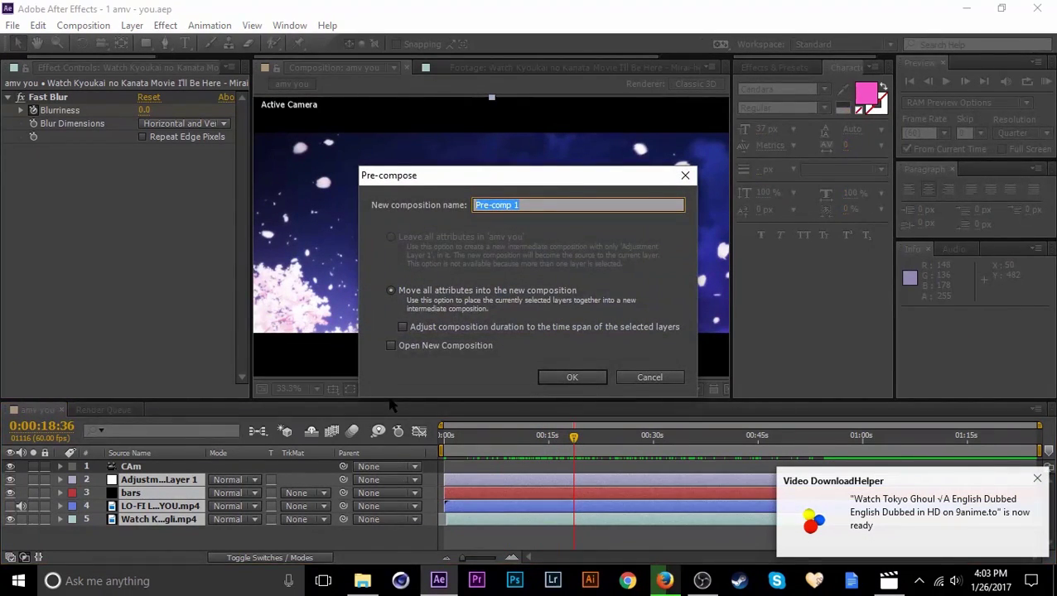
pyautogui.press('Right')
pyautogui.press('BackSpace')
pyautogui.press('BackSpace')
pyautogui.press('Return')
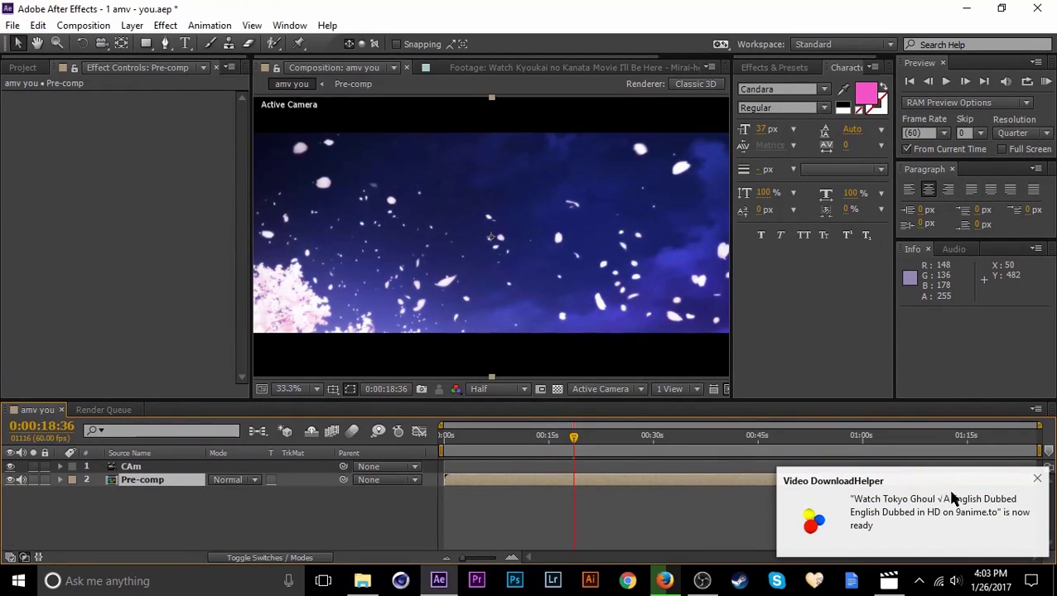
# Step: Dismiss the download notification, move the playhead to 0:00:17:09 and save the project
pyautogui.click(1039, 479)
pyautogui.click(836, 507)
pyautogui.moveTo(600, 437); pyautogui.dragTo(564, 445)
pyautogui.hotkey('ctrl', 's')
pyautogui.click(540, 497)
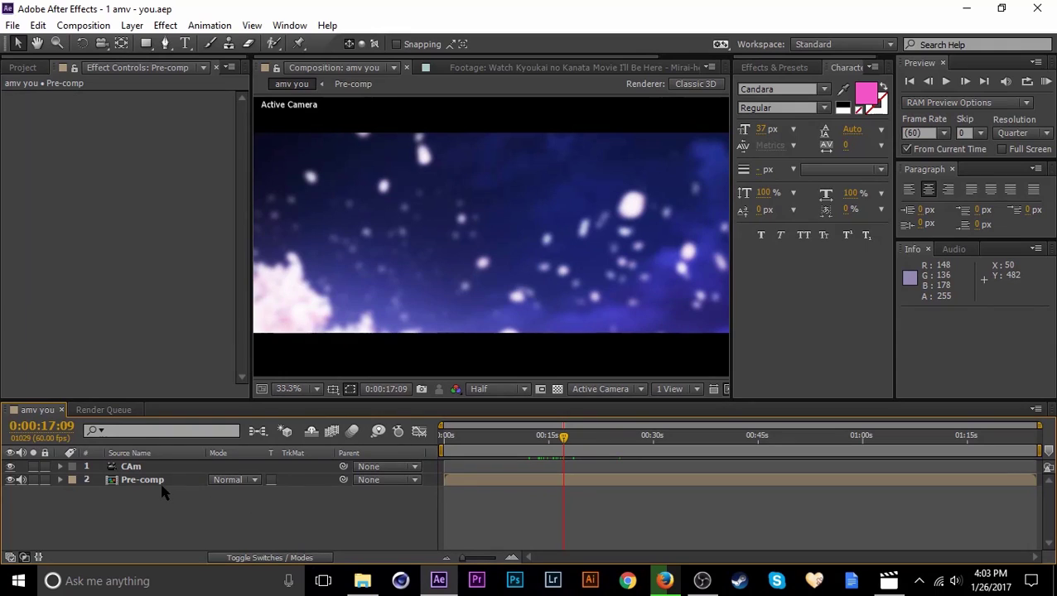
# Step: Select the Pre-comp layer, scrub to 0:00:18:30 and apply the Brightness & Contrast effect to it
pyautogui.click(519, 436)
pyautogui.click(524, 478)
pyautogui.moveTo(524, 441); pyautogui.dragTo(574, 464)
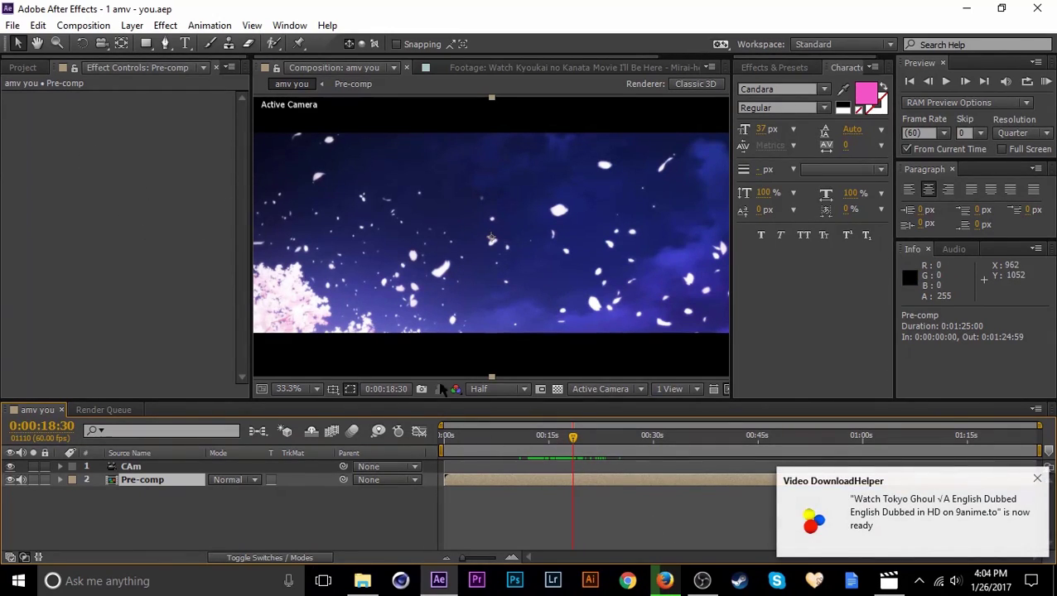
pyautogui.click(165, 24)
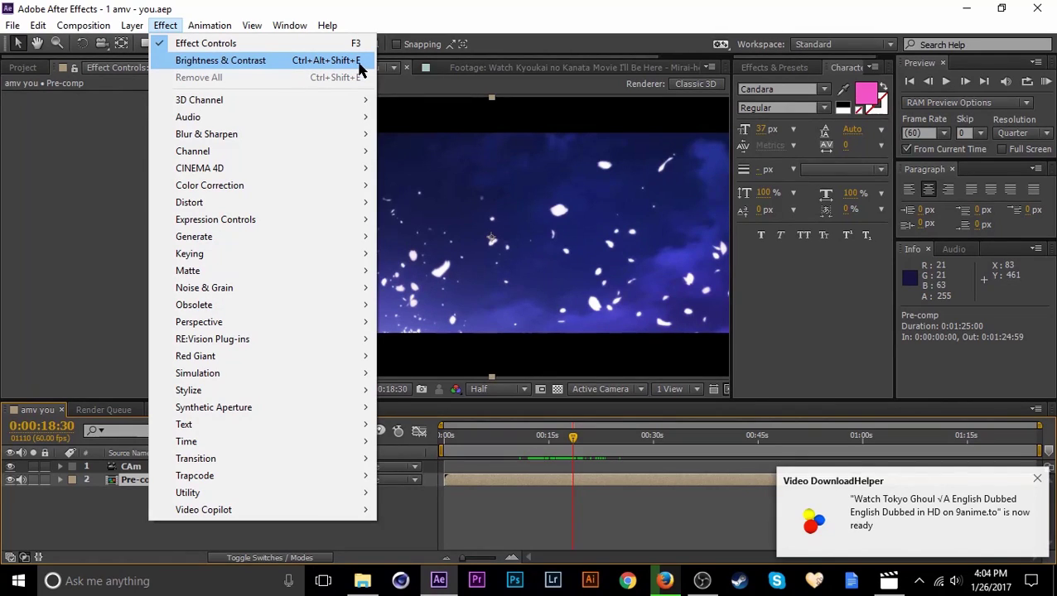
pyautogui.click(102, 181)
pyautogui.click(198, 482)
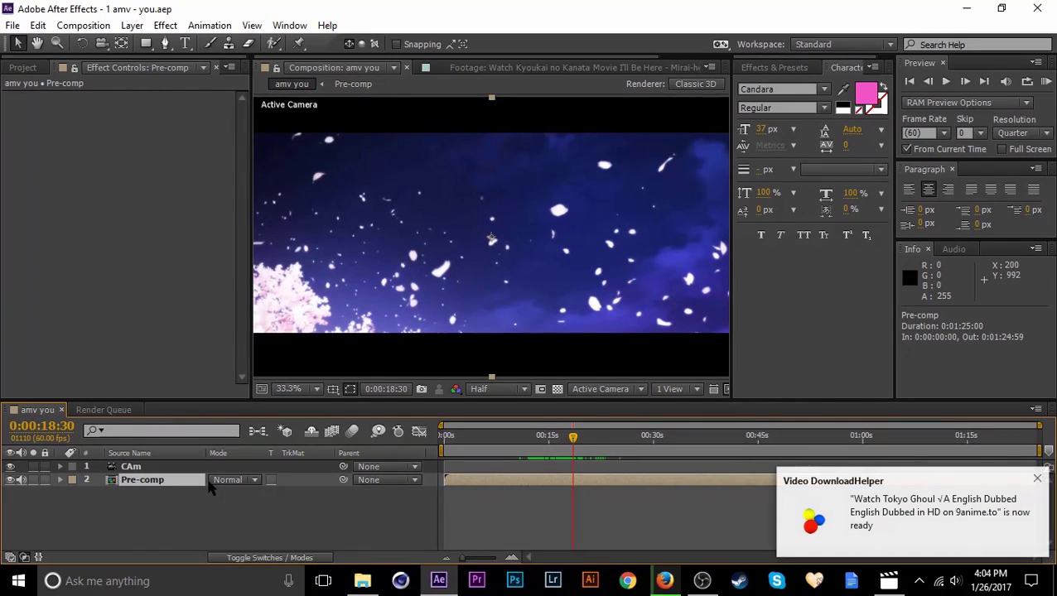
pyautogui.click(210, 487)
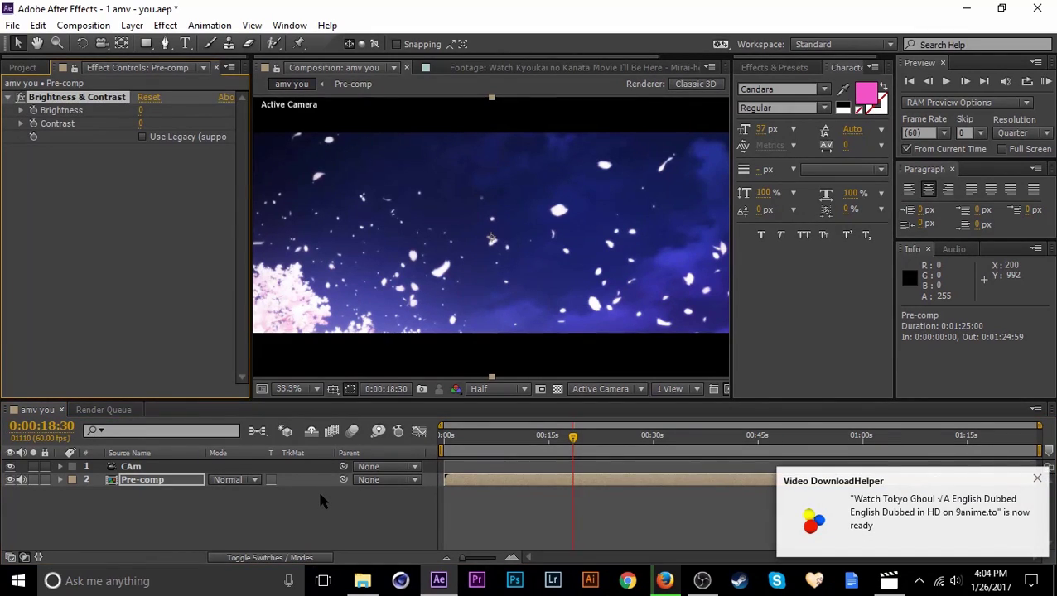
# Step: Move the playhead to 0:00:15:22 and set the Pre-comp effect's Brightness to 34
pyautogui.click(608, 512)
pyautogui.click(580, 445)
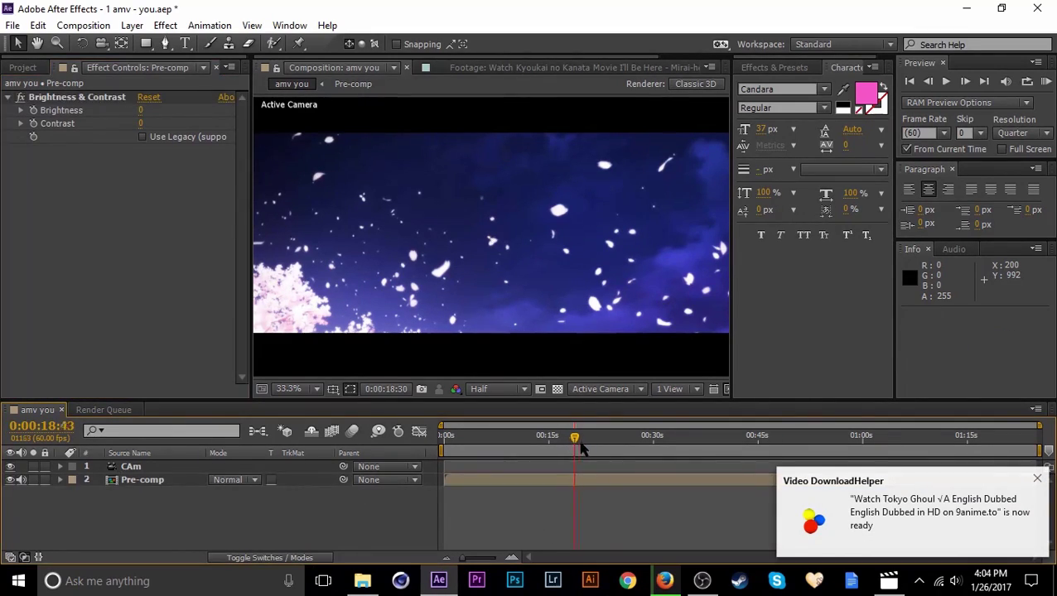
pyautogui.moveTo(581, 447); pyautogui.dragTo(548, 447)
pyautogui.click(145, 110)
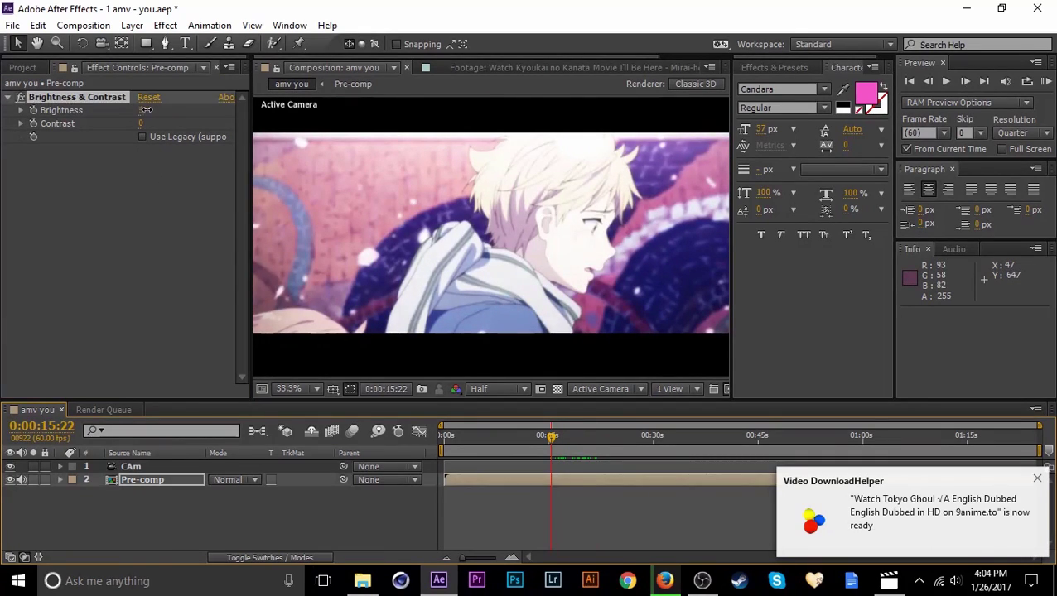
pyautogui.moveTo(145, 110); pyautogui.dragTo(168, 122)
# Step: Delete the Brightness & Contrast effect from Pre-comp and undo the deletion
pyautogui.press('Delete')
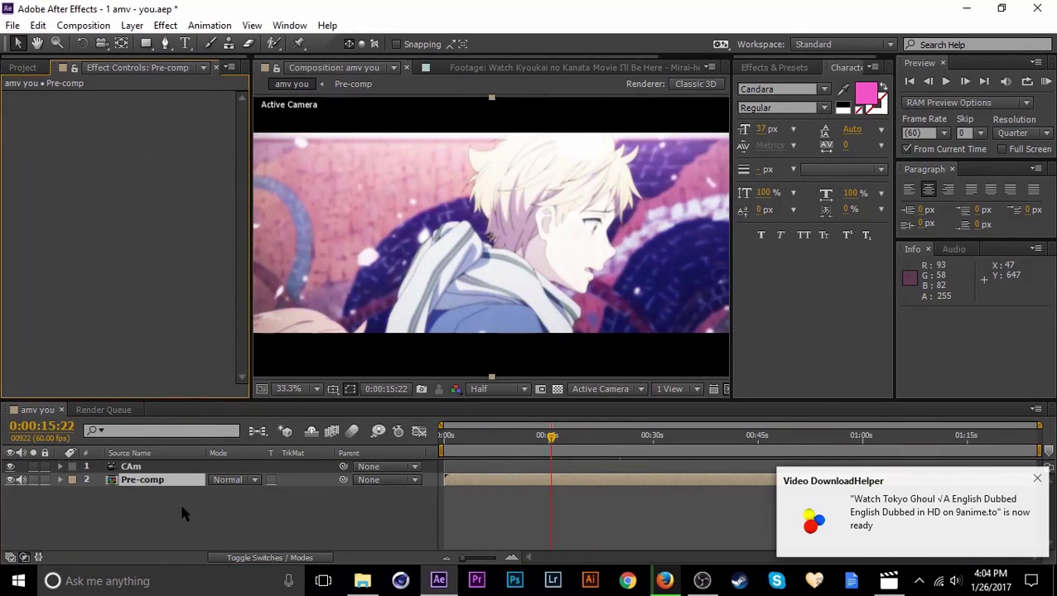
pyautogui.click(93, 518)
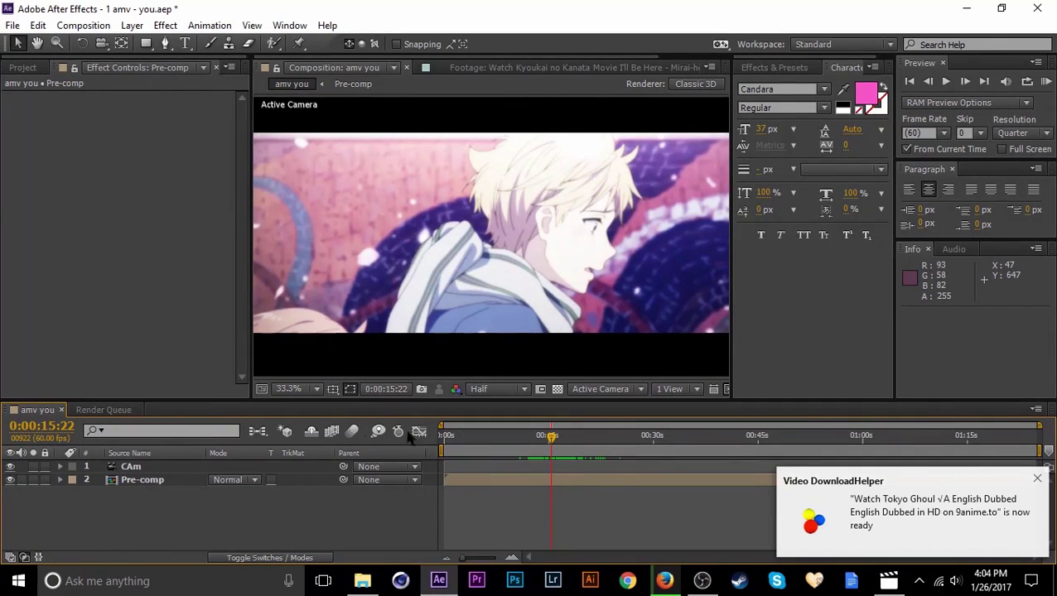
pyautogui.hotkey('ctrl', 'z')
pyautogui.hotkey('ctrl', 'z')
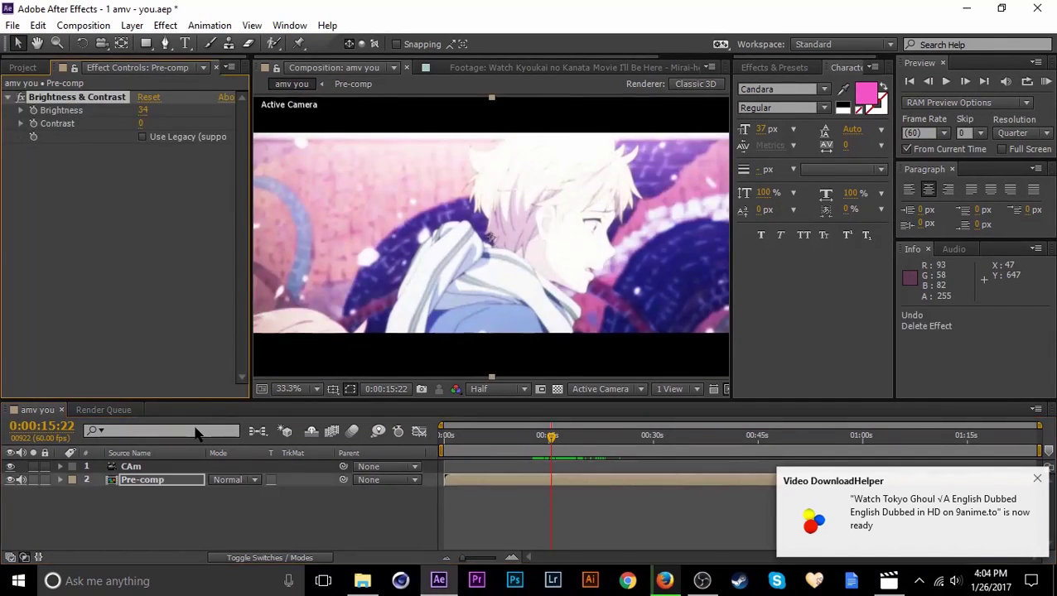
# Step: Reselect the Pre-comp layer and scrub to 0:00:15:29 to check the effect on the combined footage
pyautogui.click(111, 219)
pyautogui.click(228, 532)
pyautogui.click(153, 482)
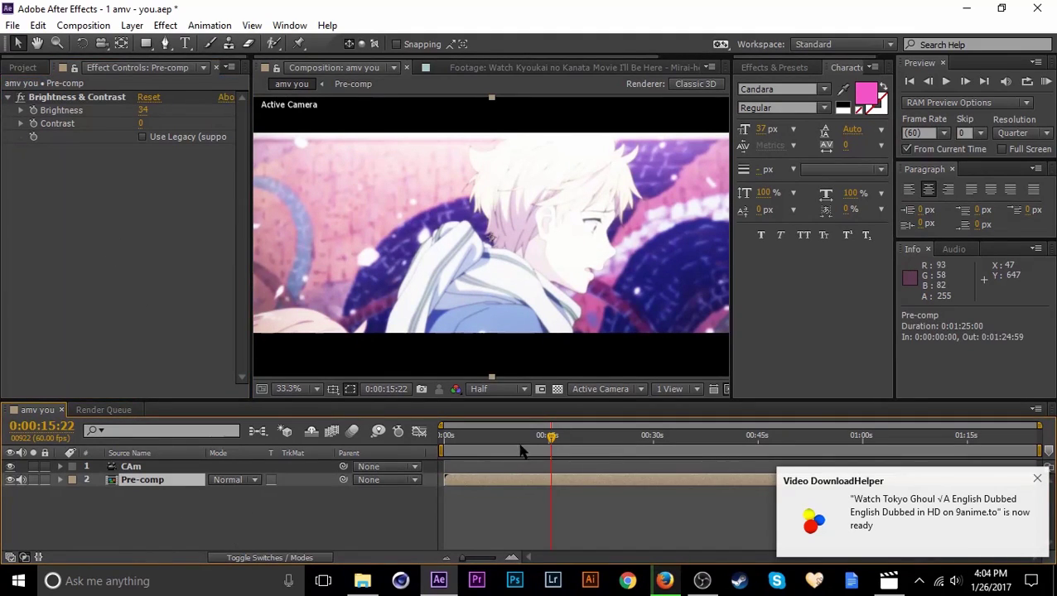
pyautogui.moveTo(530, 447)
pyautogui.mouseDown()
pyautogui.moveTo(562, 445)
pyautogui.moveTo(537, 449)
pyautogui.mouseUp()
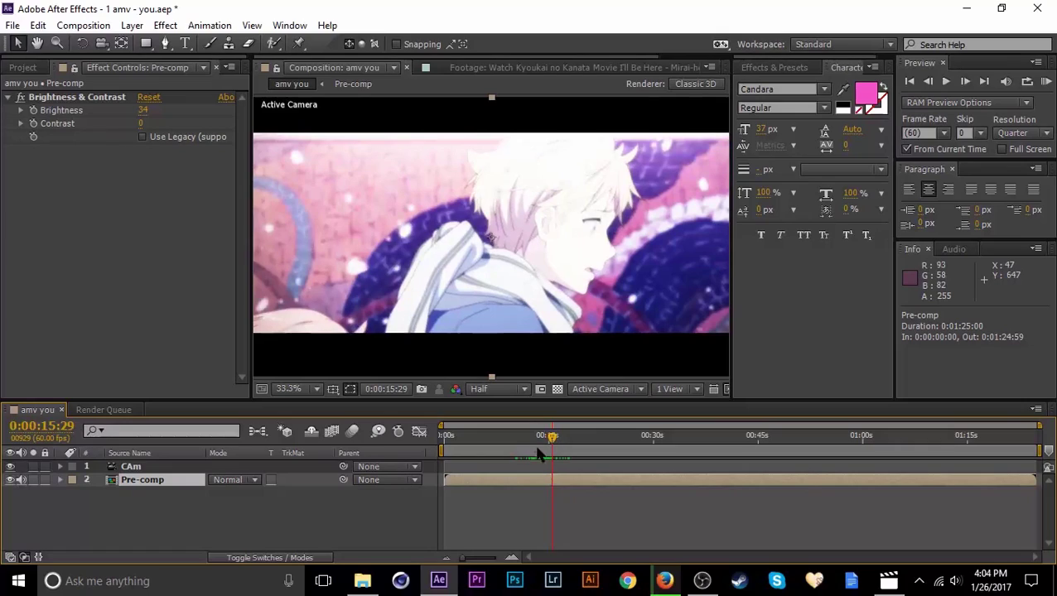
# Step: Remove the Brightness & Contrast effect from the Pre-comp layer and move the playhead to 0:00:12:35
pyautogui.click(348, 523)
pyautogui.click(165, 481)
pyautogui.press('Delete')
pyautogui.moveTo(554, 437)
pyautogui.mouseDown()
pyautogui.moveTo(523, 441)
pyautogui.moveTo(533, 439)
pyautogui.mouseUp()
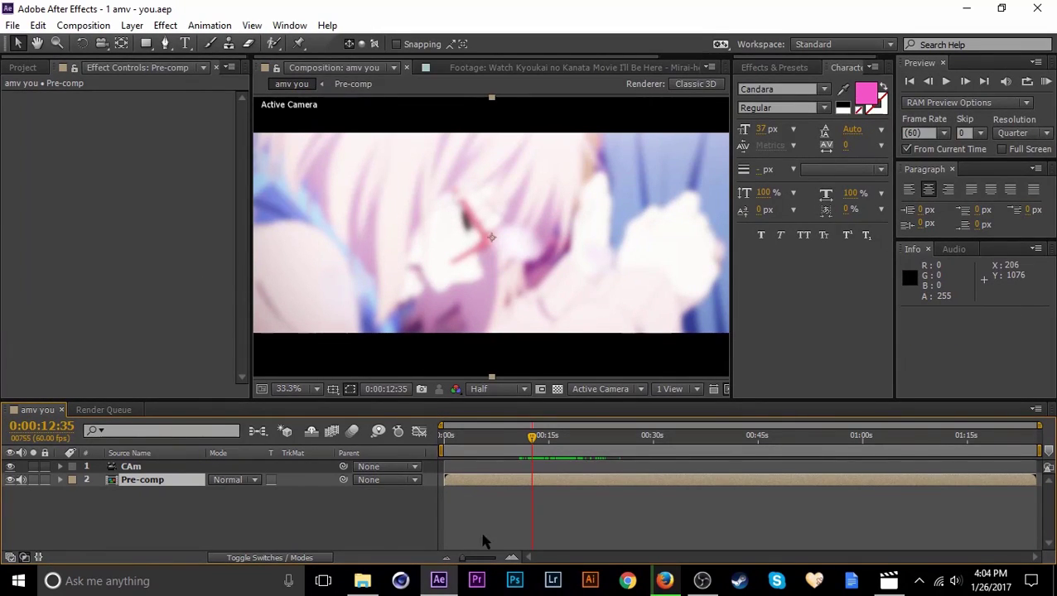
# Step: Clear the layer selection and scrub the amv you composition to 0:00:40:13, then back to 0:00:25:17 to review the footage
pyautogui.click(196, 497)
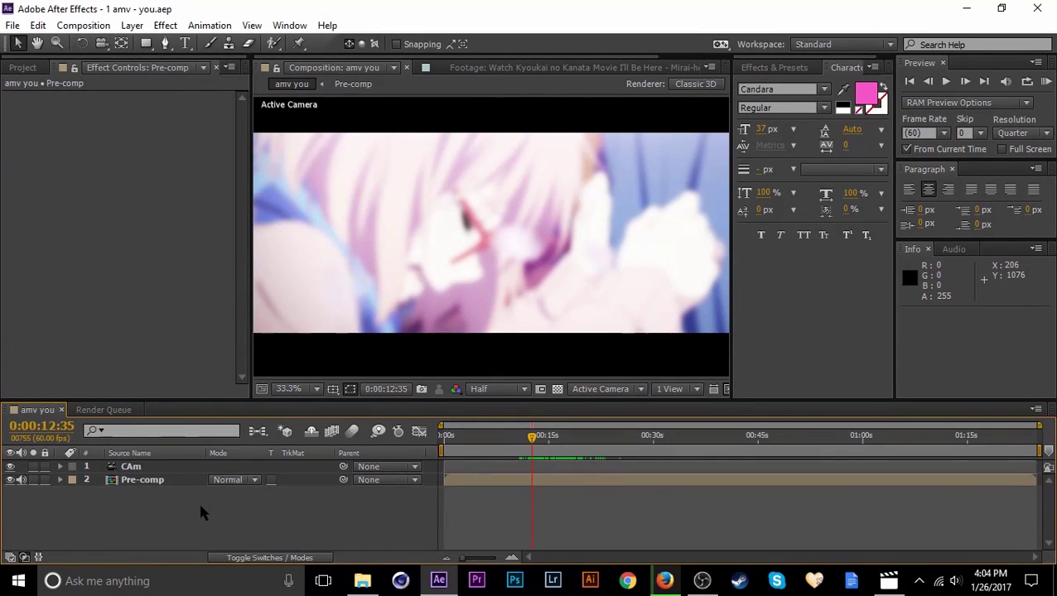
pyautogui.hotkey('ctrl', 'a')
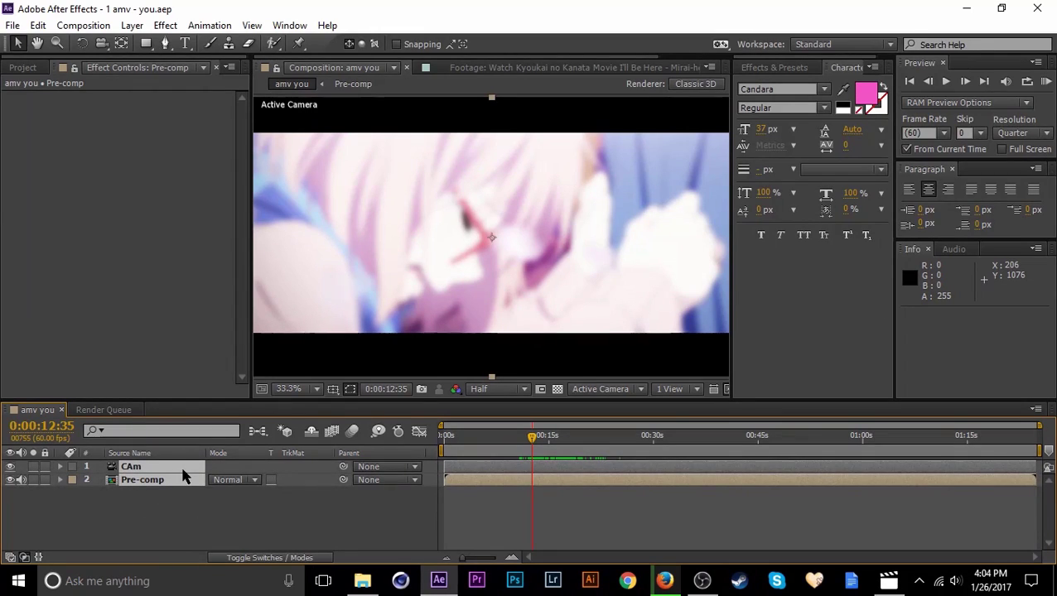
pyautogui.click(201, 527)
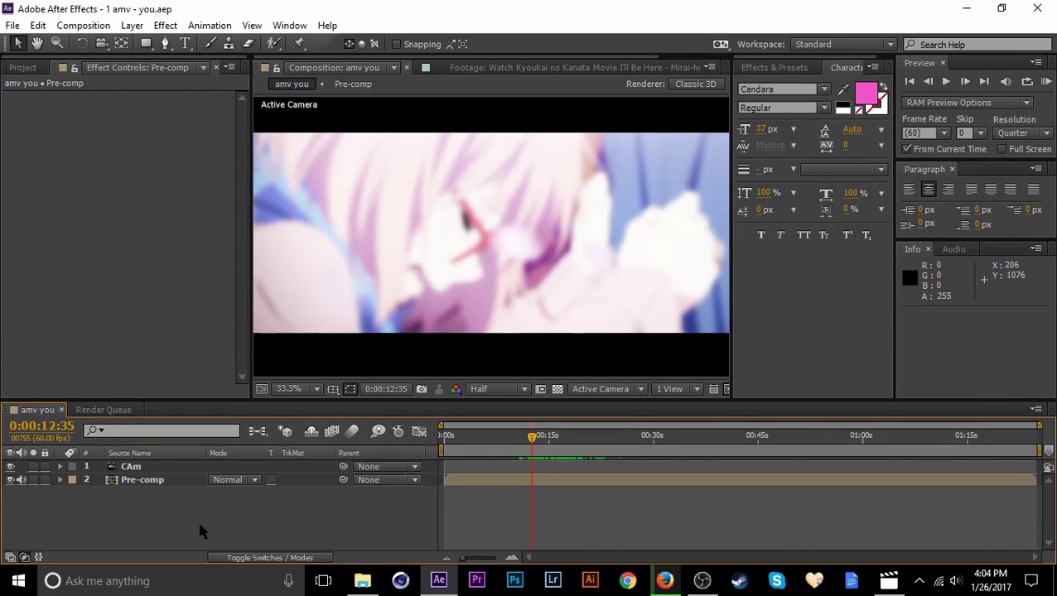
pyautogui.click(536, 449)
pyautogui.moveTo(536, 448); pyautogui.dragTo(725, 450)
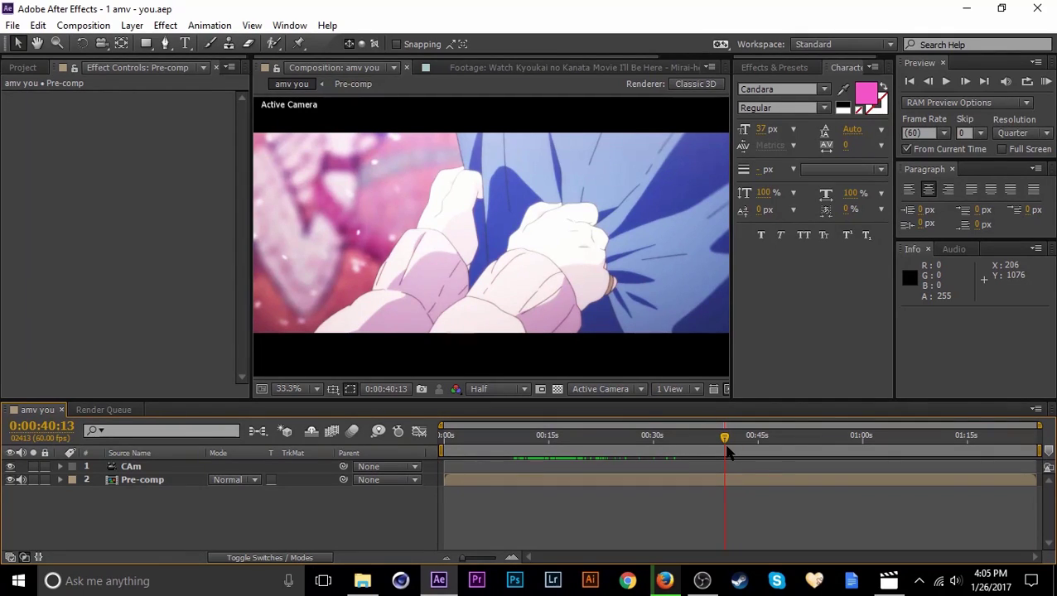
pyautogui.moveTo(727, 452); pyautogui.dragTo(621, 459)
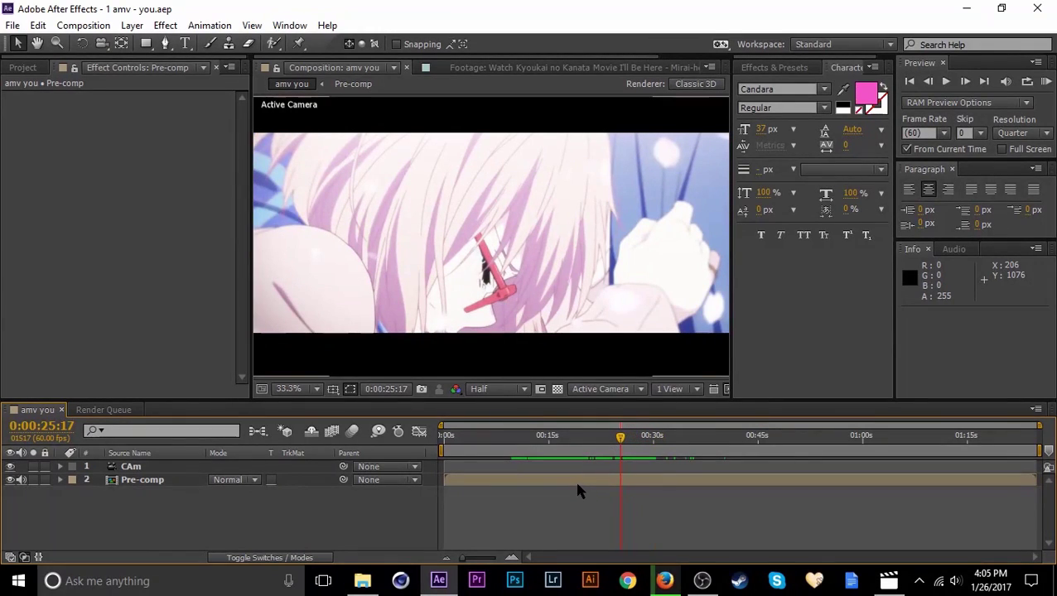
# Step: Open the Pre-comp layer's nested composition and scrub through its footage, ending at about 20 seconds with no layer selected
pyautogui.click(574, 479)
pyautogui.doubleClick(177, 485)
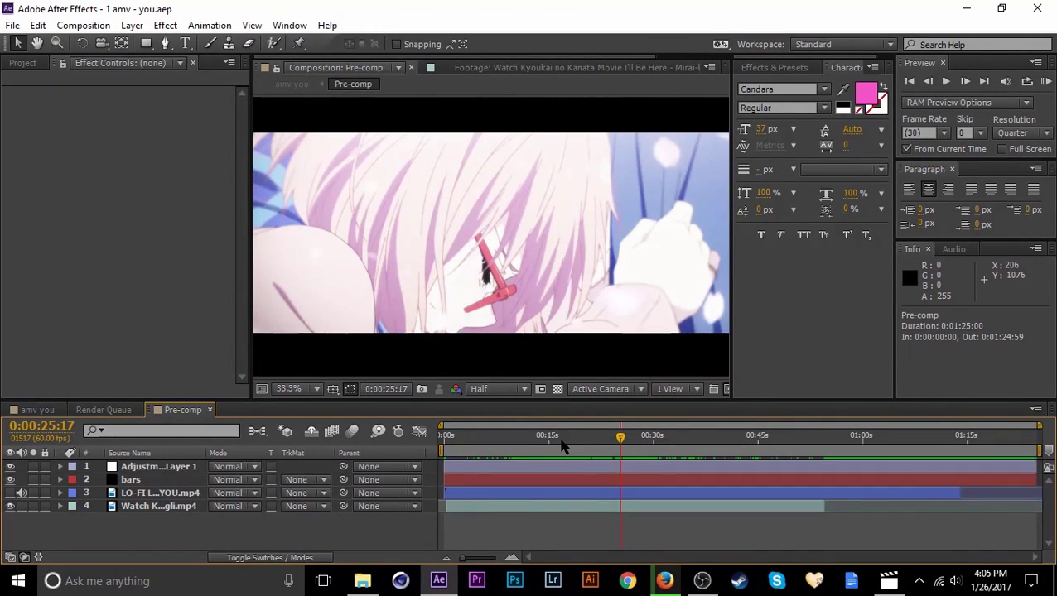
pyautogui.moveTo(561, 440); pyautogui.dragTo(629, 466)
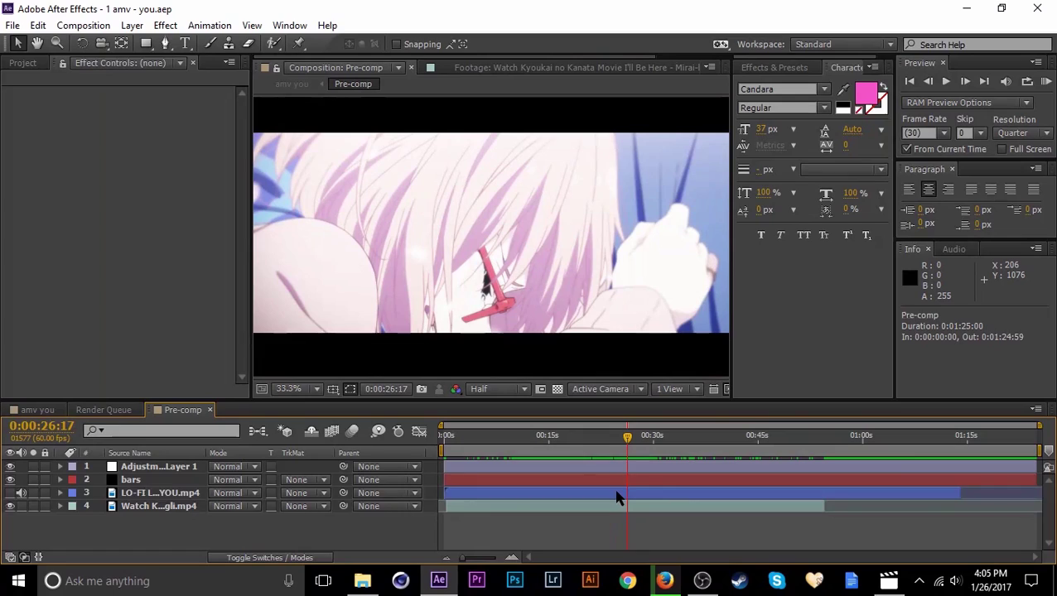
pyautogui.click(617, 497)
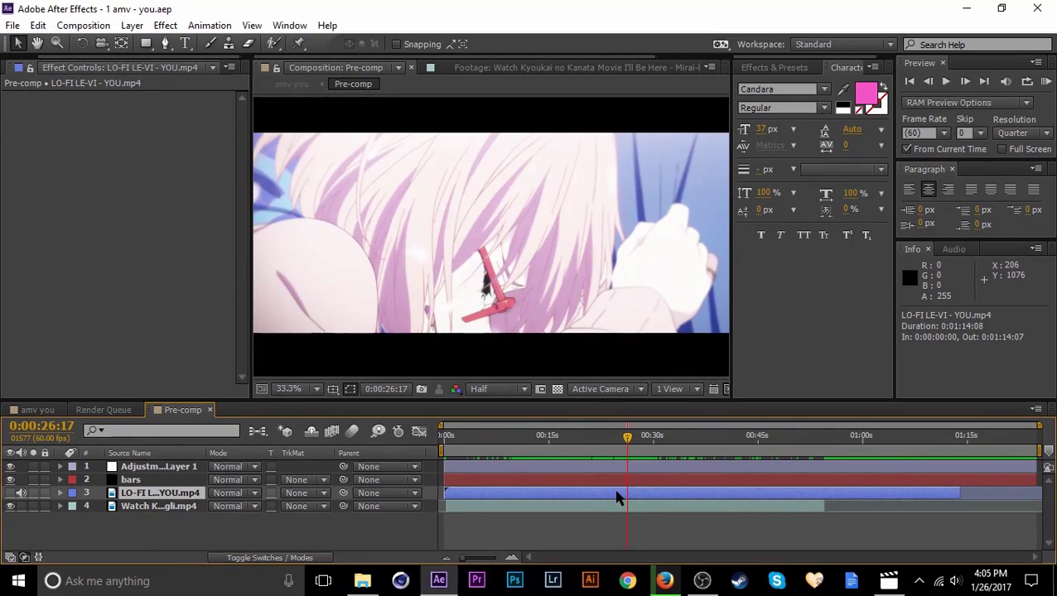
pyautogui.click(625, 519)
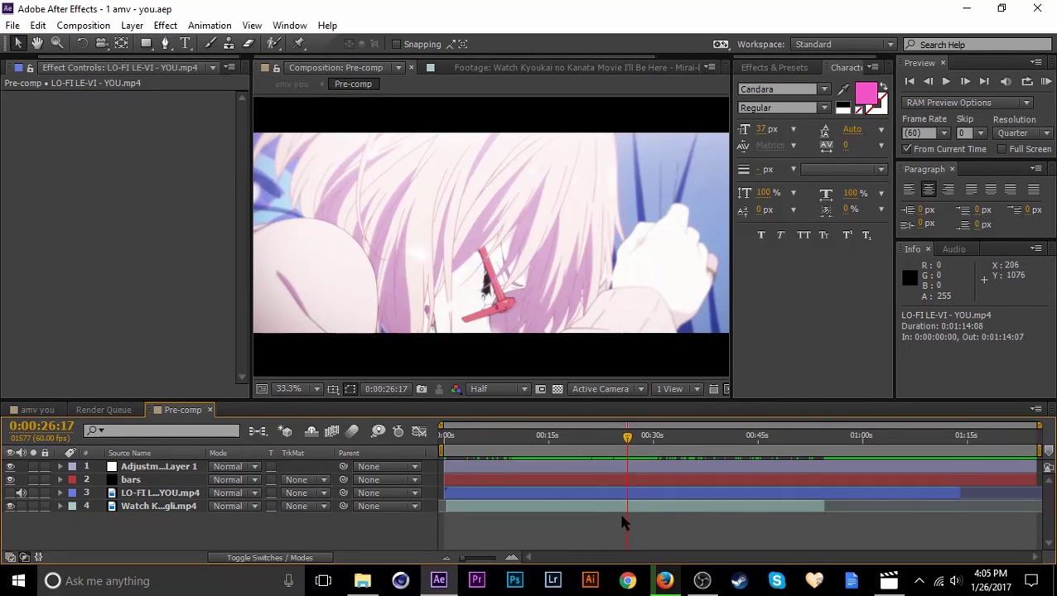
pyautogui.moveTo(631, 438); pyautogui.dragTo(587, 448)
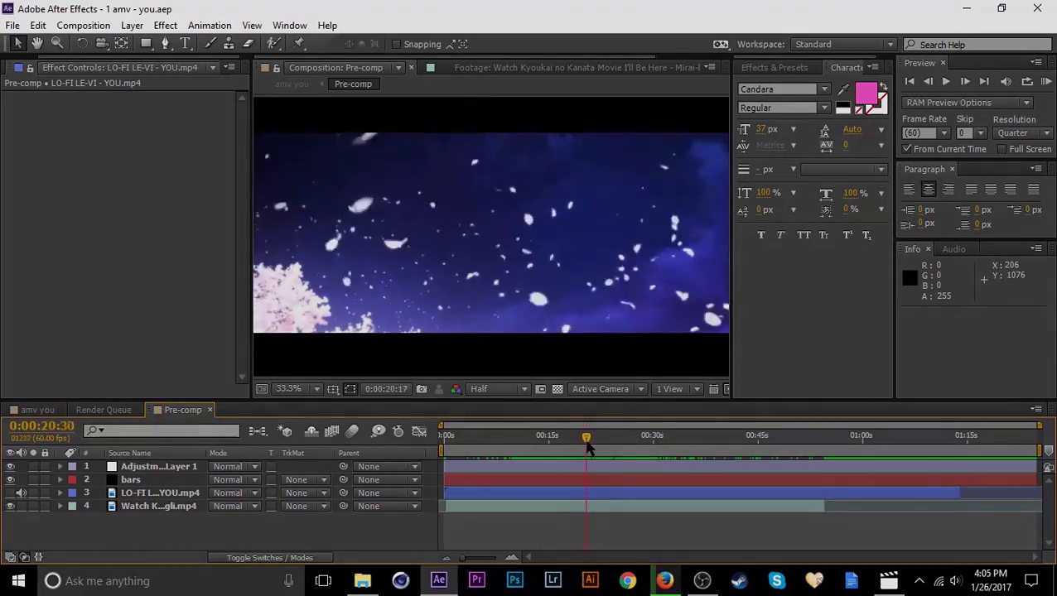